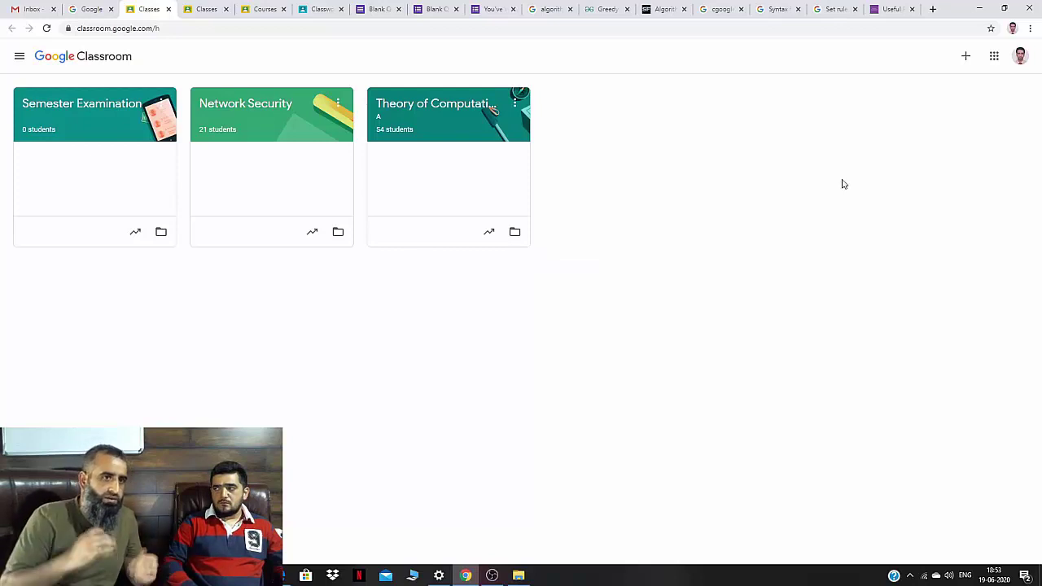
Start a new class named Examination with section MCA III, subject Algorithms and room A.
click(965, 59)
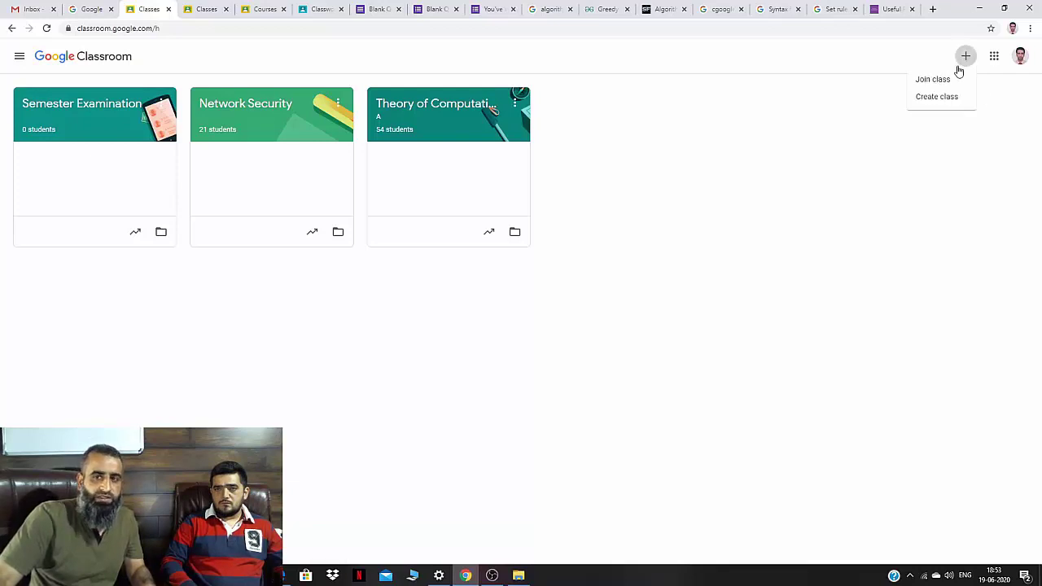
click(942, 97)
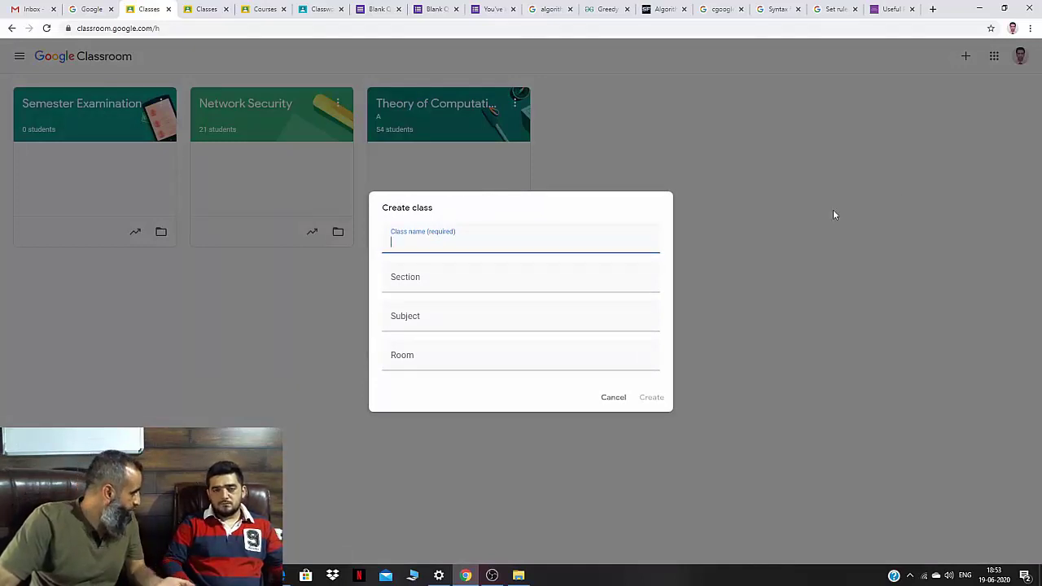
text(Ex)
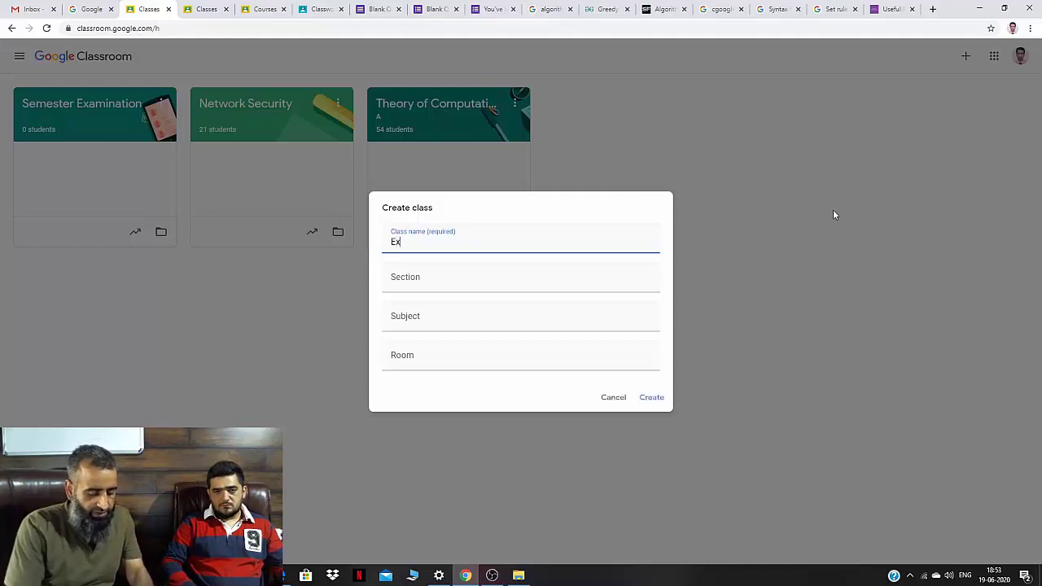
text(amination)
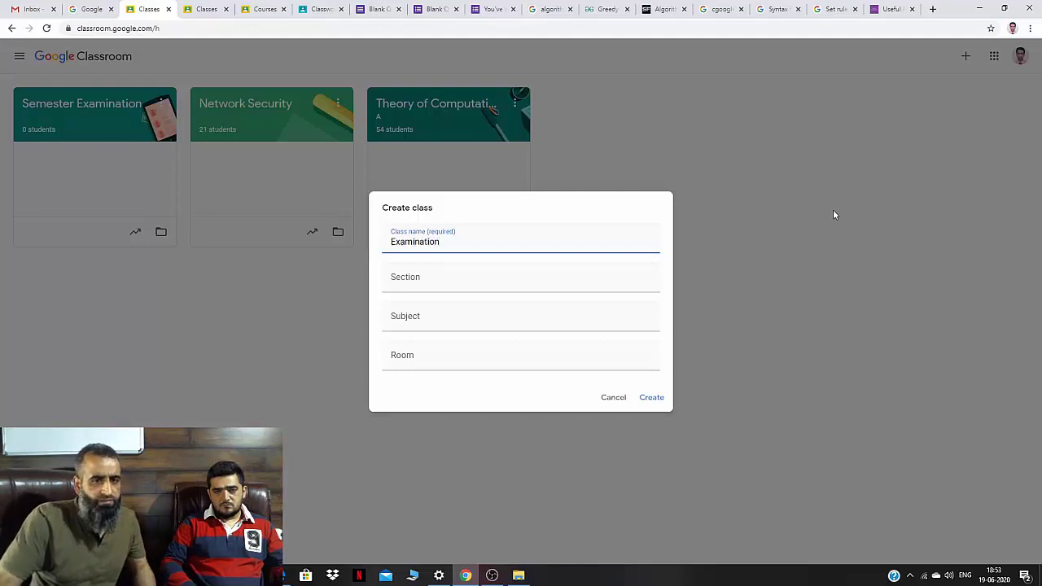
click(515, 286)
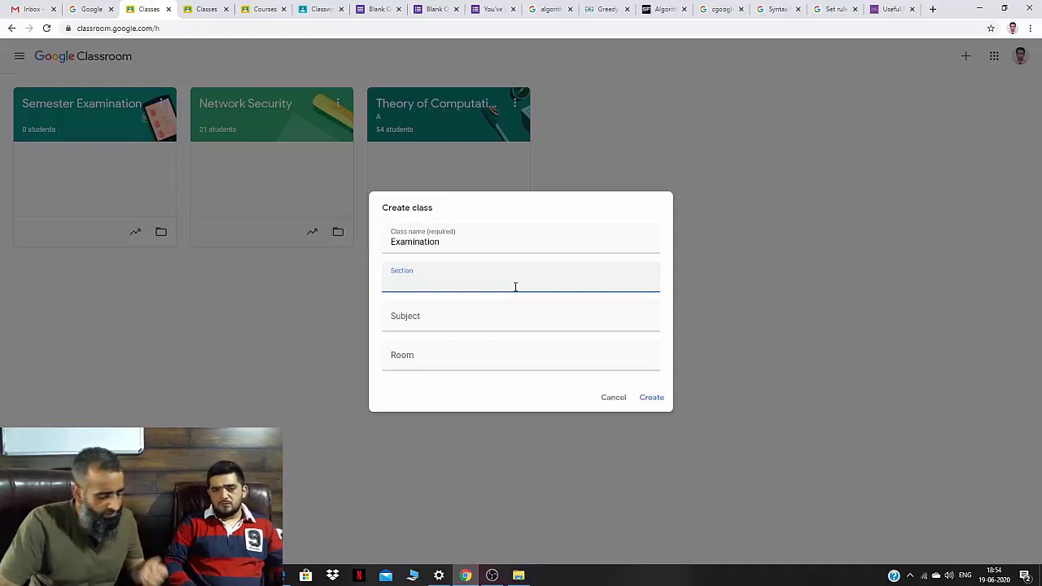
text(MCA)
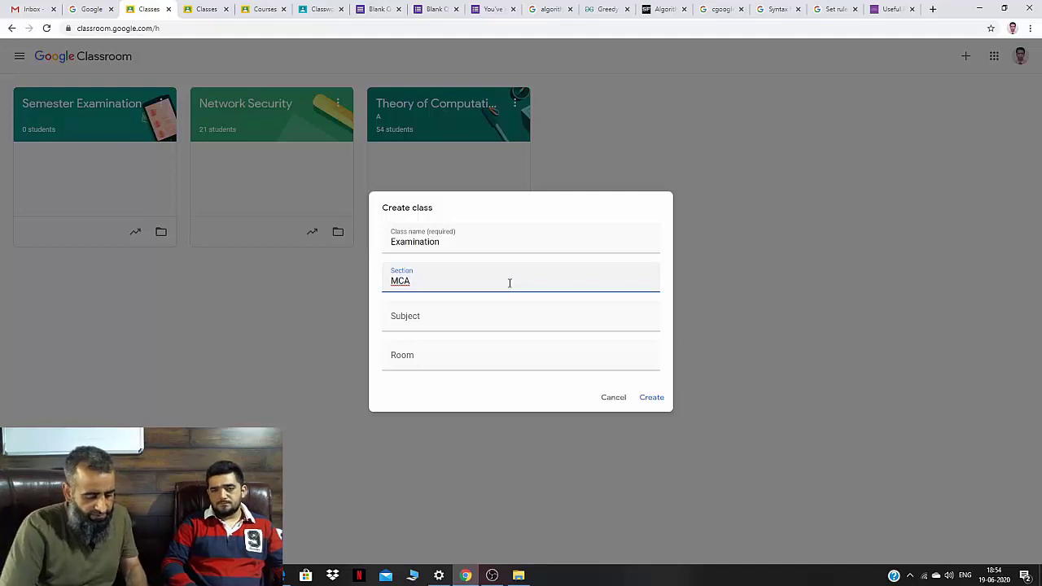
text(III)
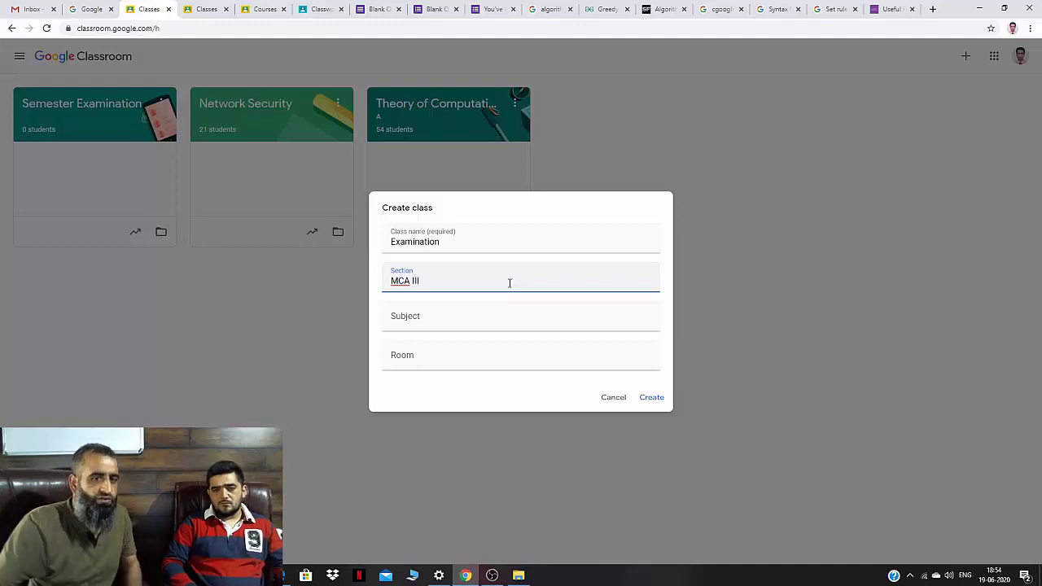
click(440, 323)
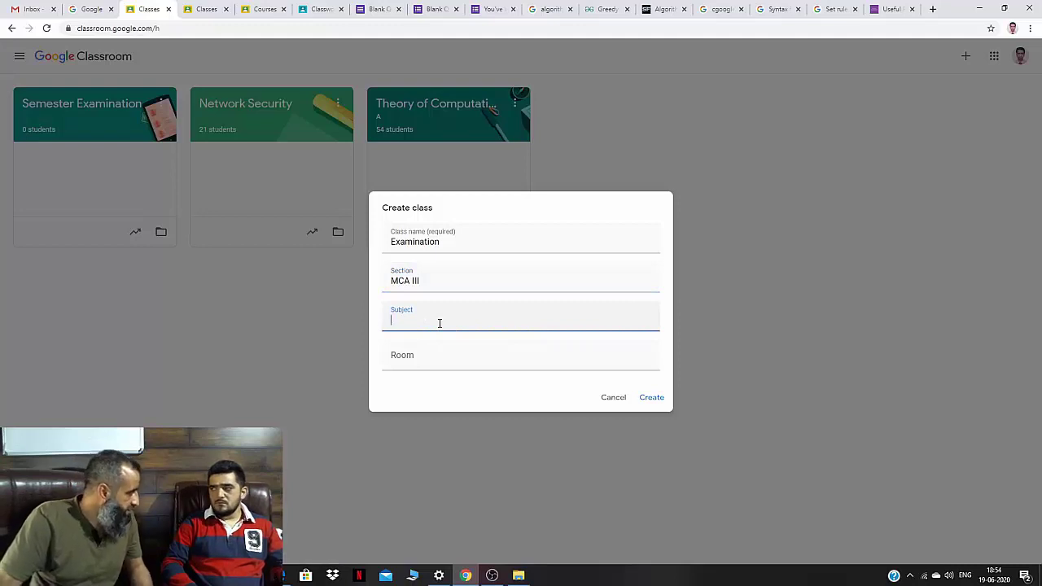
text(Algorithms)
click(419, 359)
text(A)
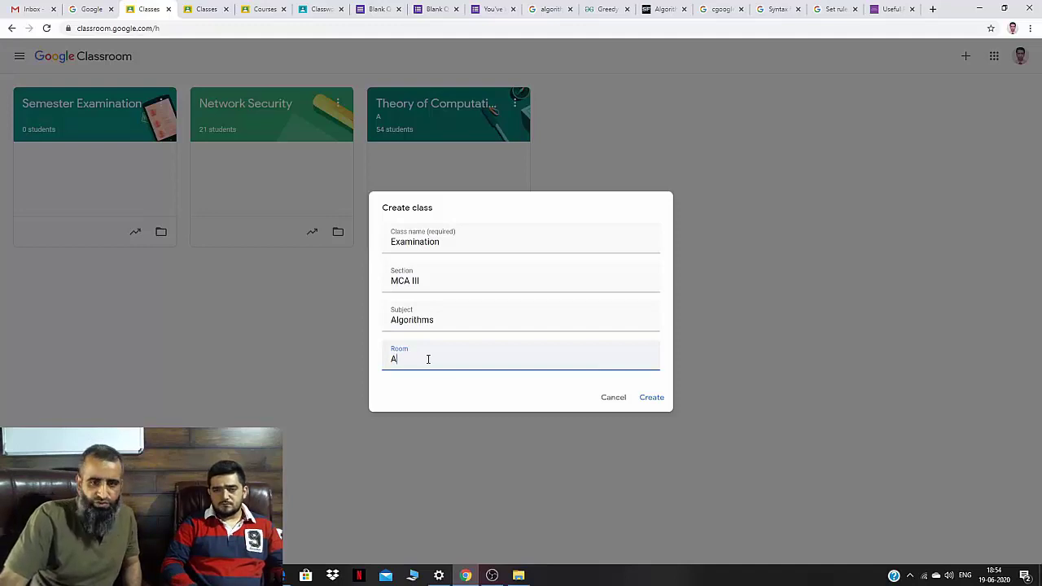
Create the Examination class and view its People page of teachers and students.
click(650, 397)
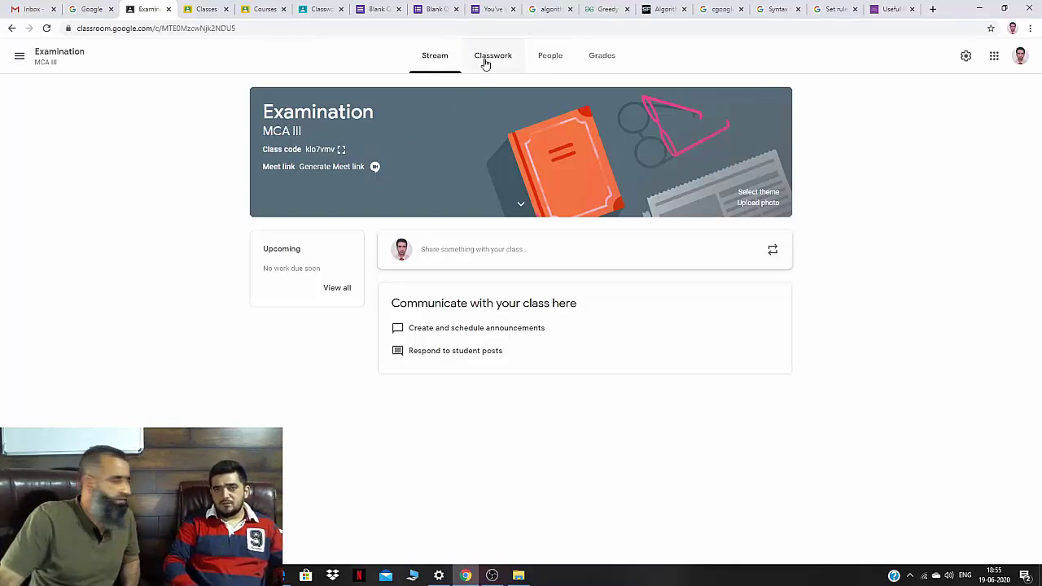
click(542, 69)
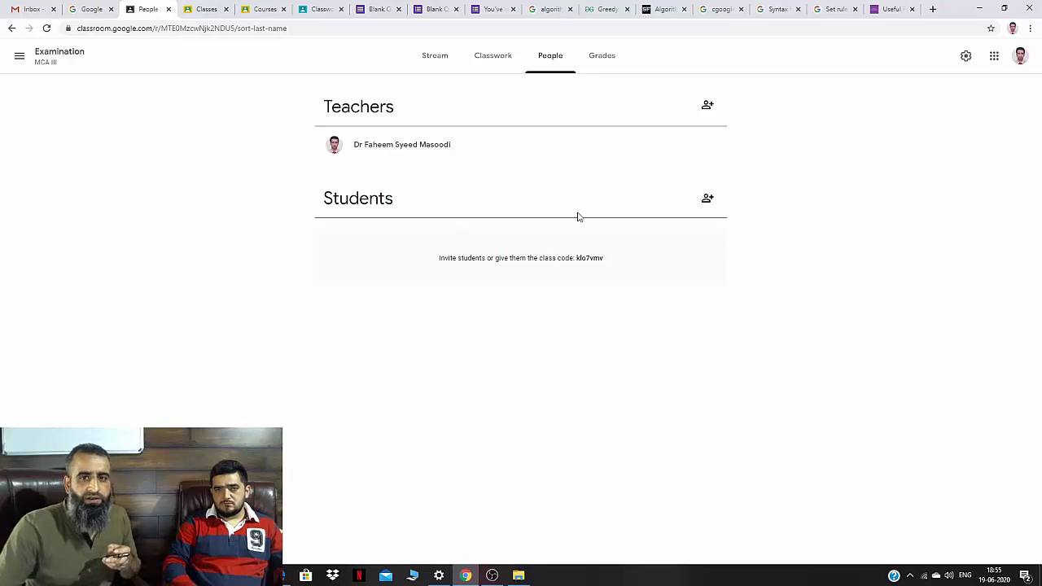
click(707, 200)
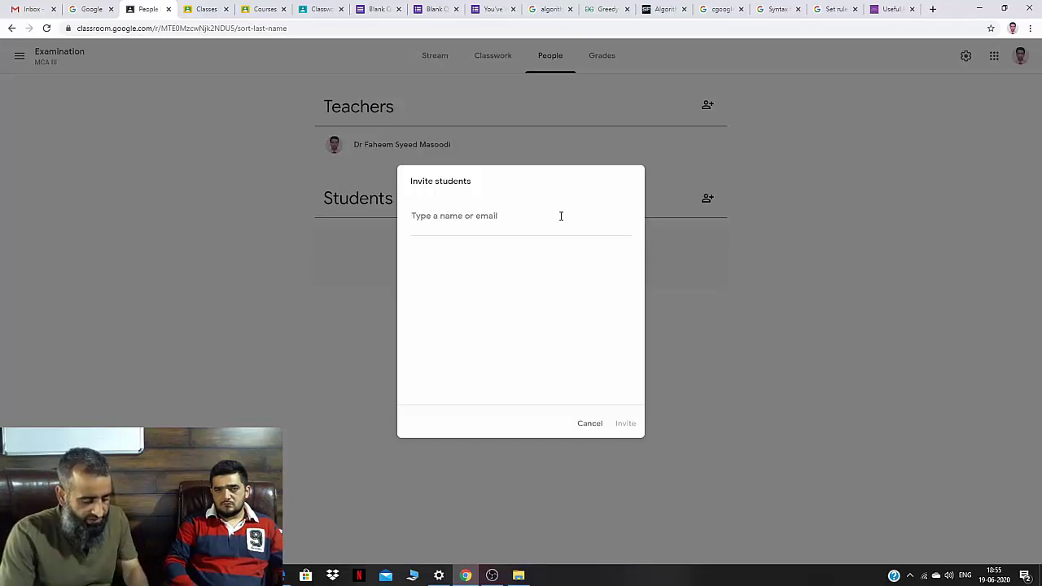
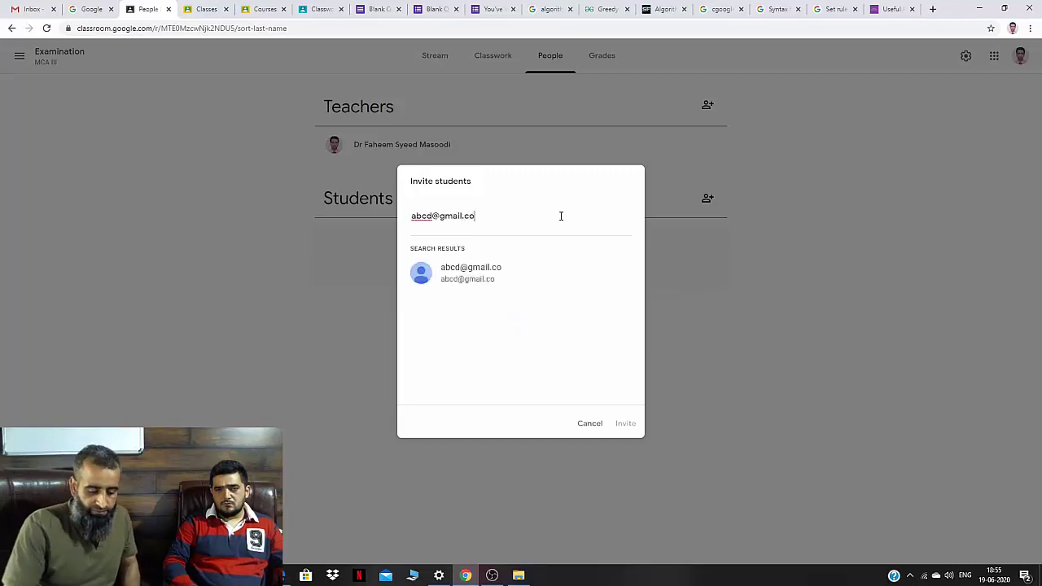
key(Return)
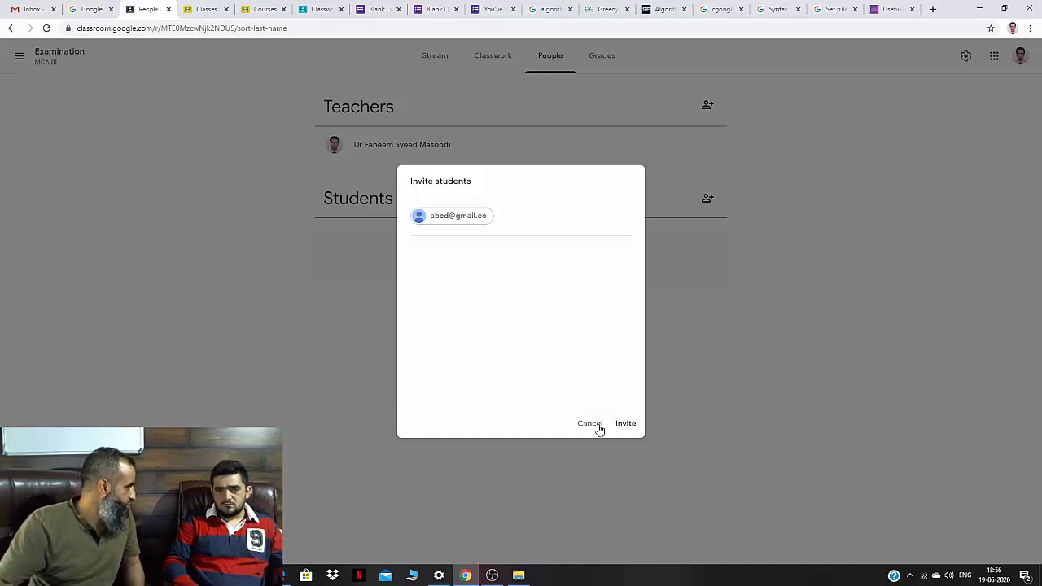
click(589, 424)
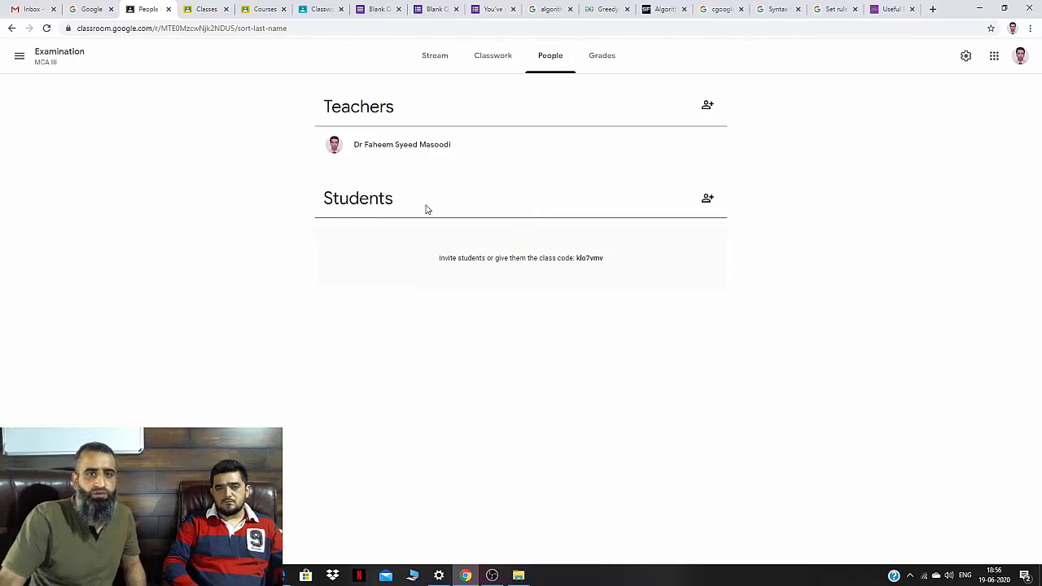
click(485, 65)
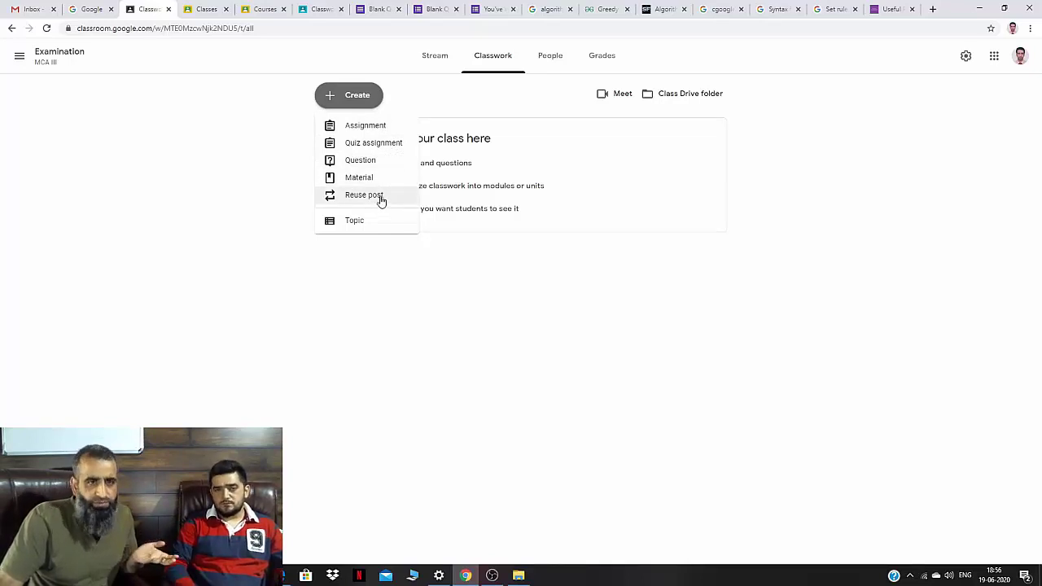
Start a new Quiz assignment with a blank Google Forms quiz attached.
click(383, 144)
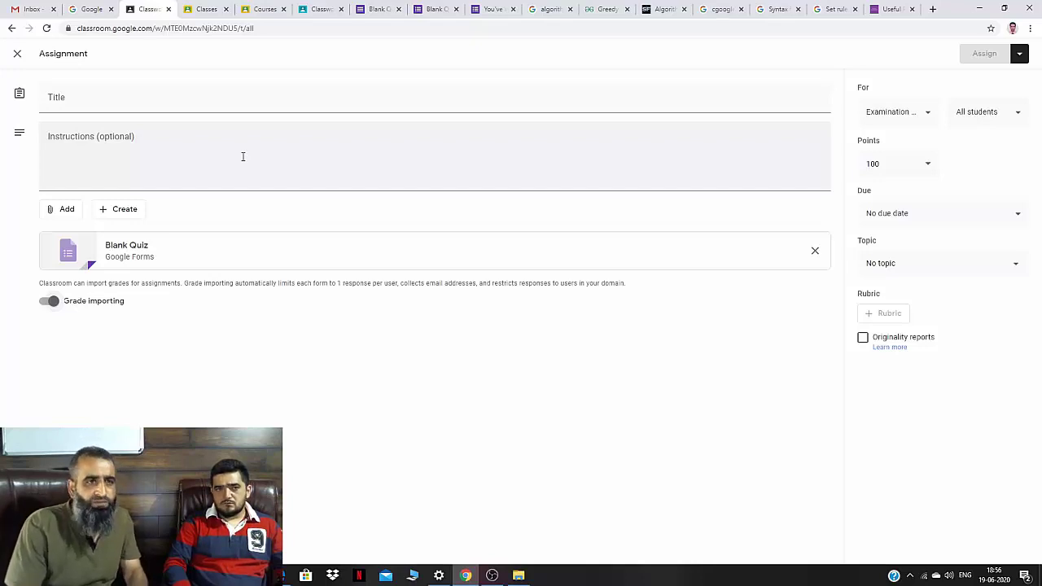
Title the assignment MCA18302 and add the instruction 'Each question carries 1 mark.'.
click(91, 100)
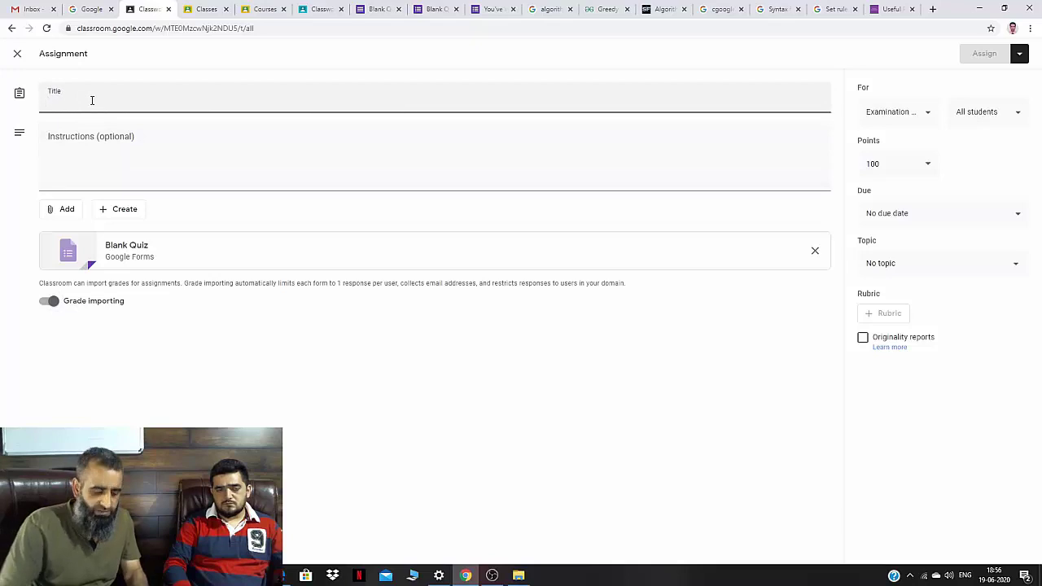
text(MCA18)
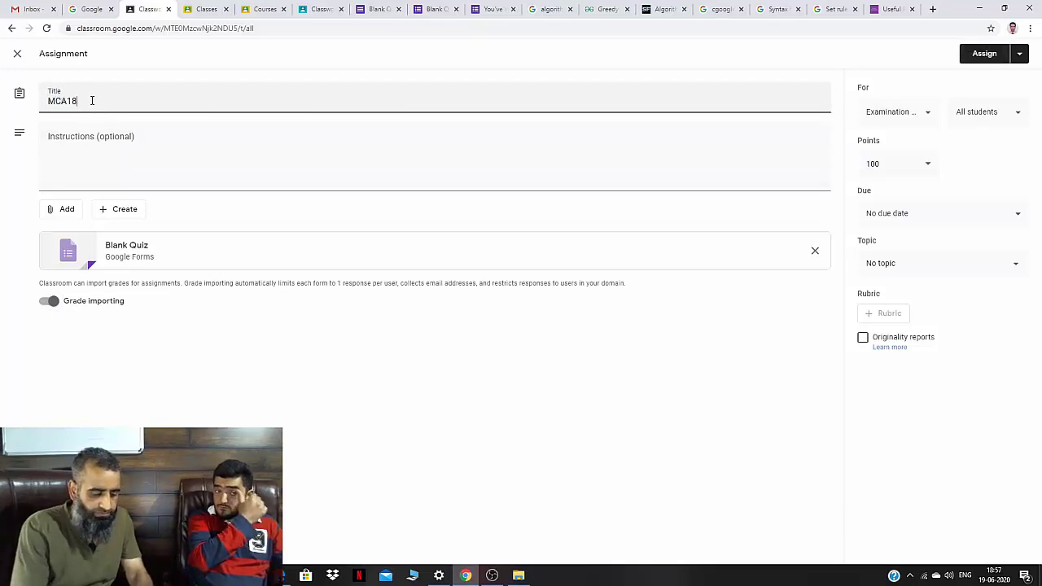
text(302)
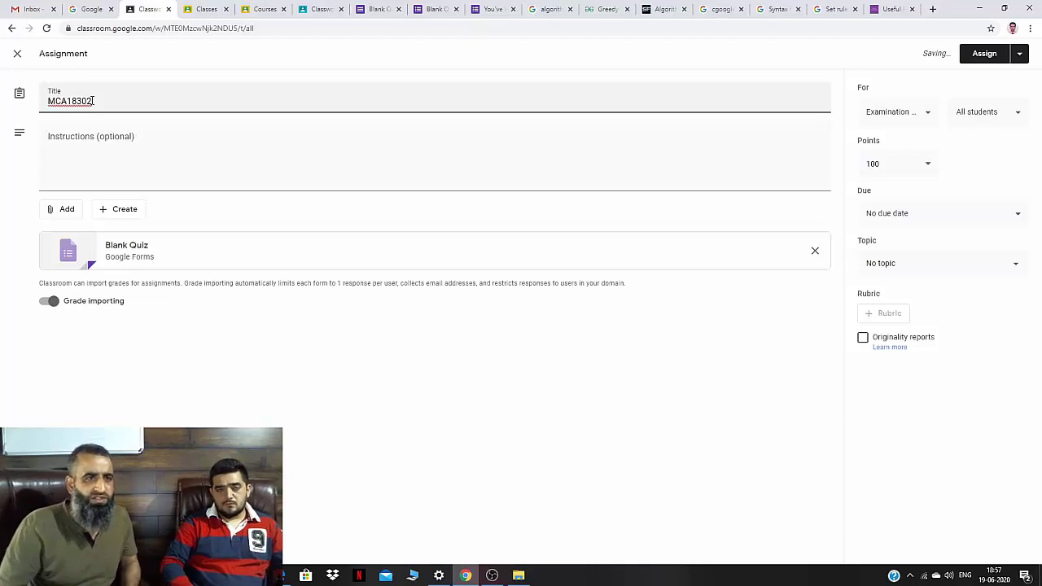
click(84, 136)
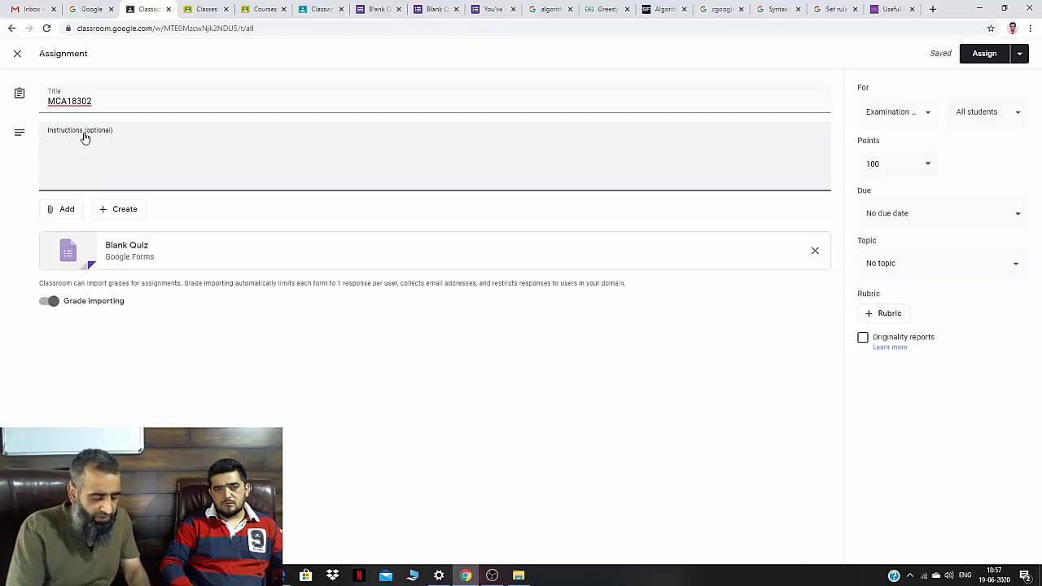
text(E)
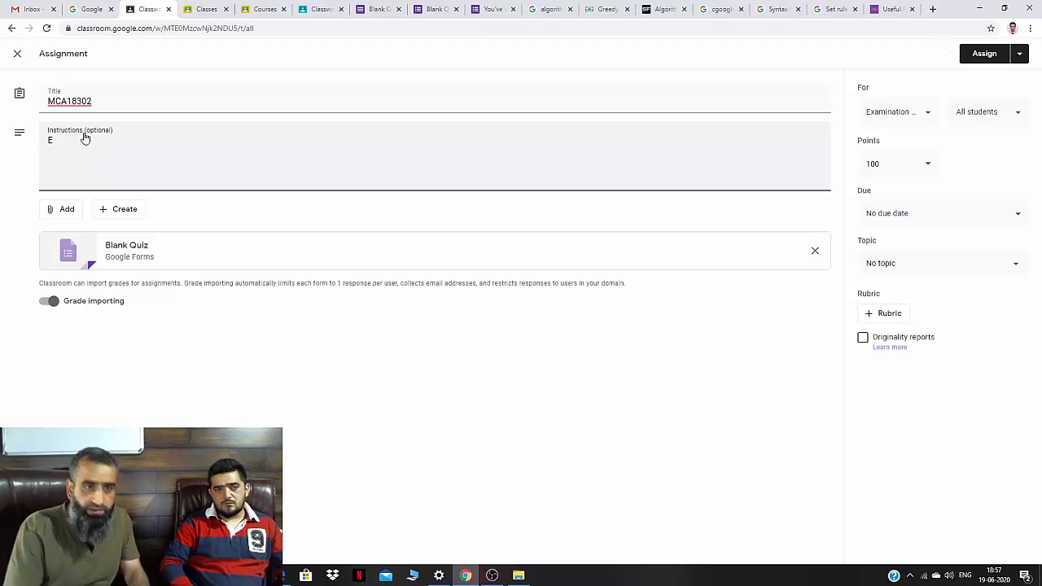
text(ach question )
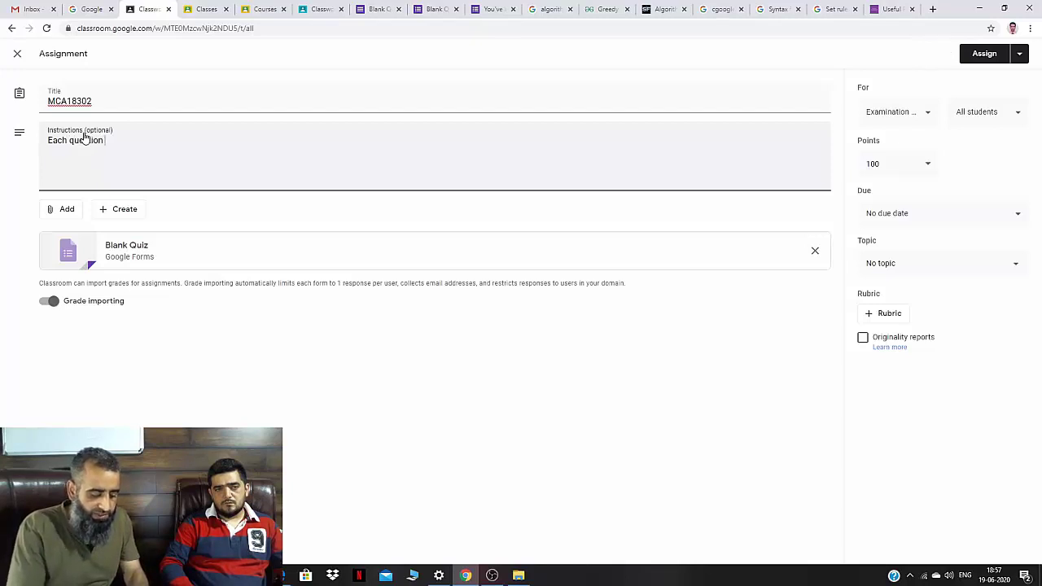
text(carries 1)
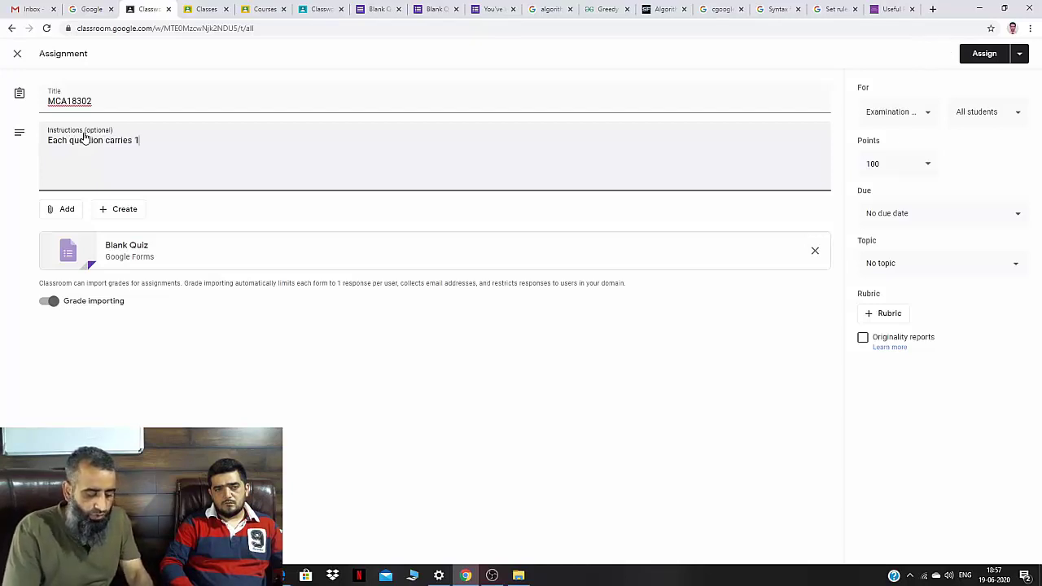
text( mark.)
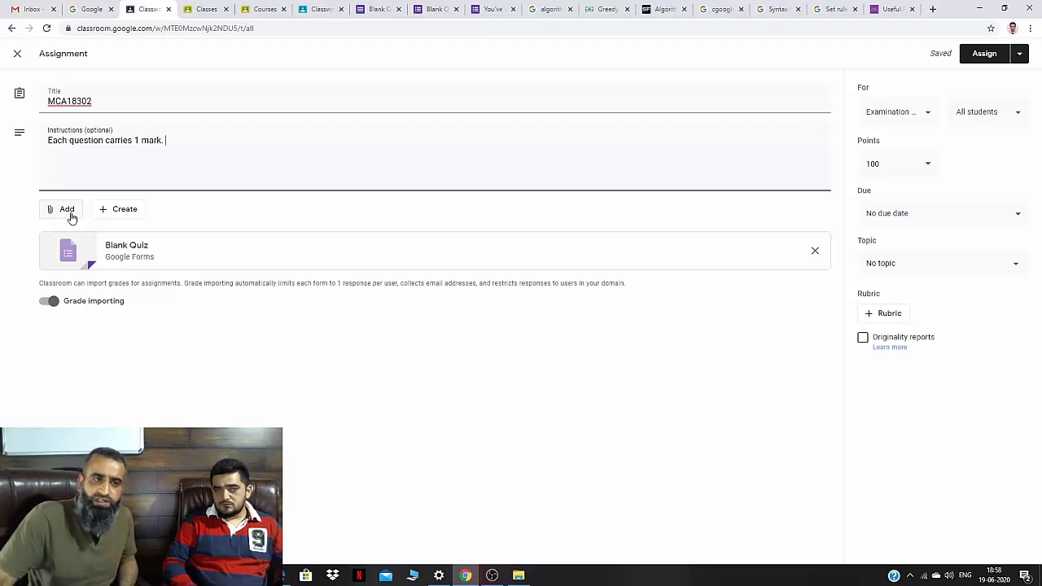
click(66, 209)
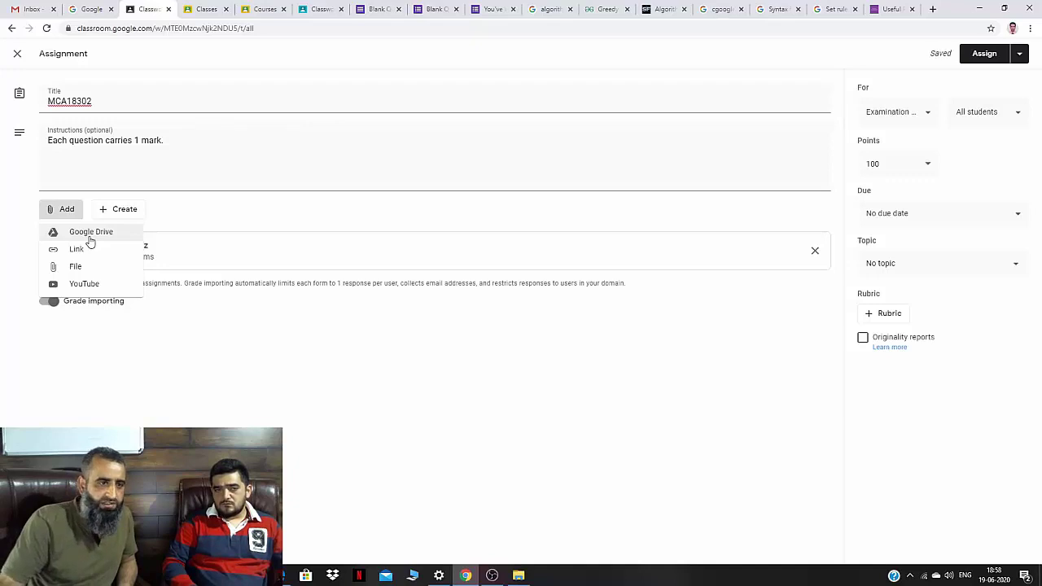
click(89, 268)
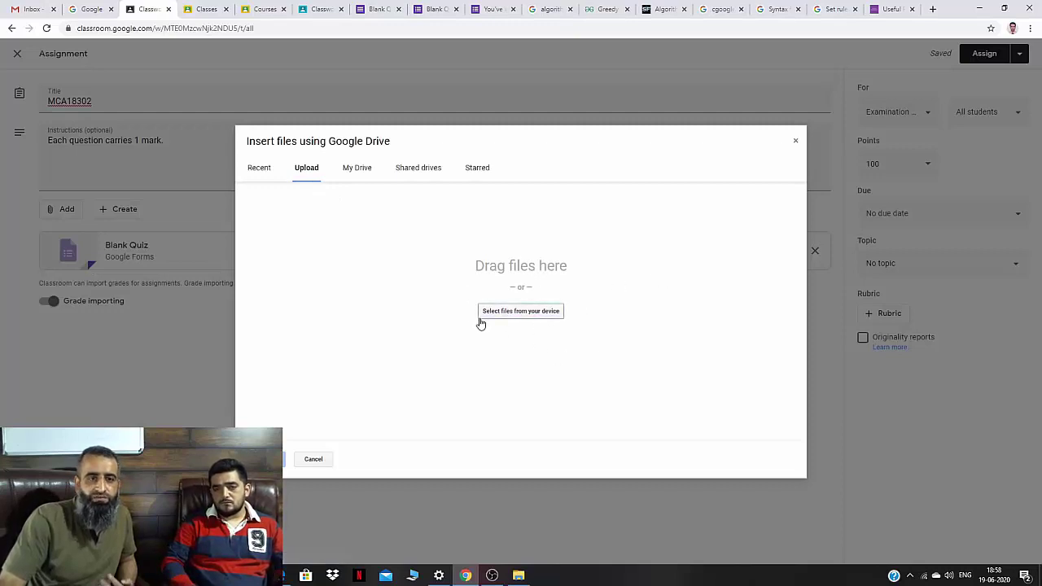
click(314, 461)
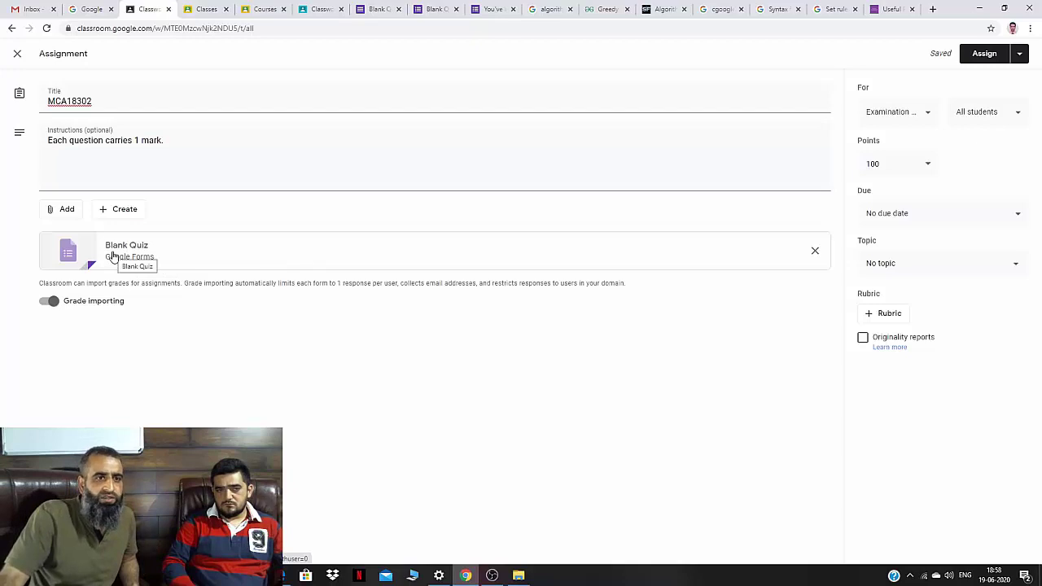
click(114, 256)
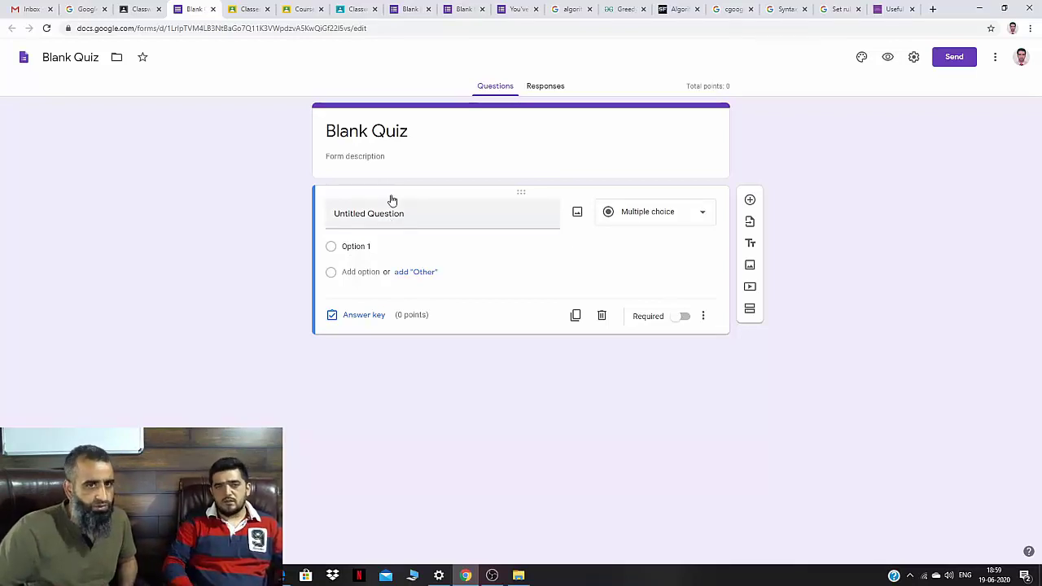
Select the Blank Quiz title in the attached Google Forms quiz.
click(378, 141)
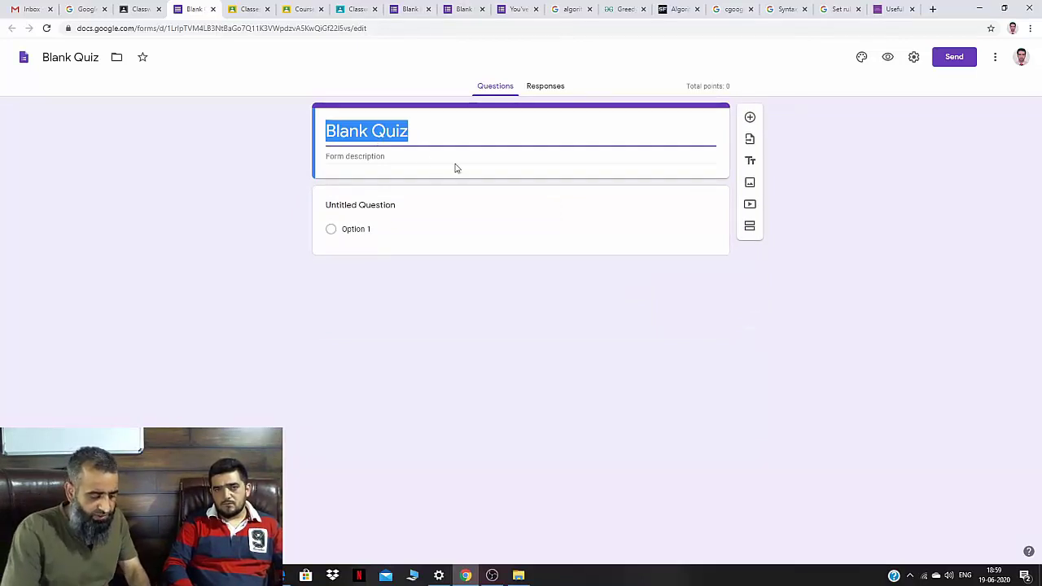
Replace the quiz title with 'MCA 18203', discarding the typed 'Algorithms'.
text(Algorithms)
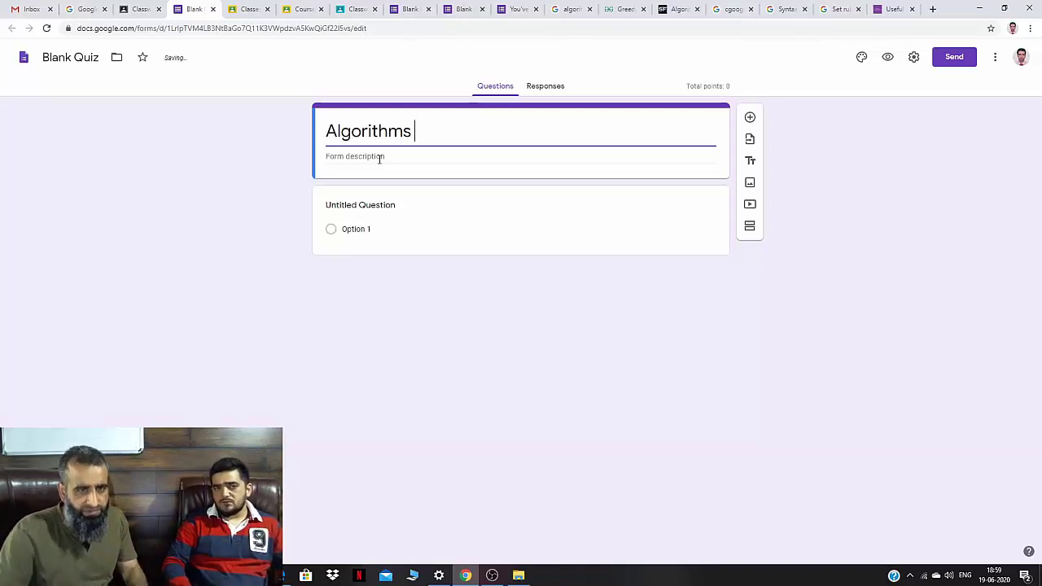
key(BackSpace)
key(BackSpace)
key(BackSpace)
key(BackSpace)
key(BackSpace)
key(BackSpace)
key(BackSpace)
key(BackSpace)
key(BackSpace)
key(BackSpace)
key(BackSpace)
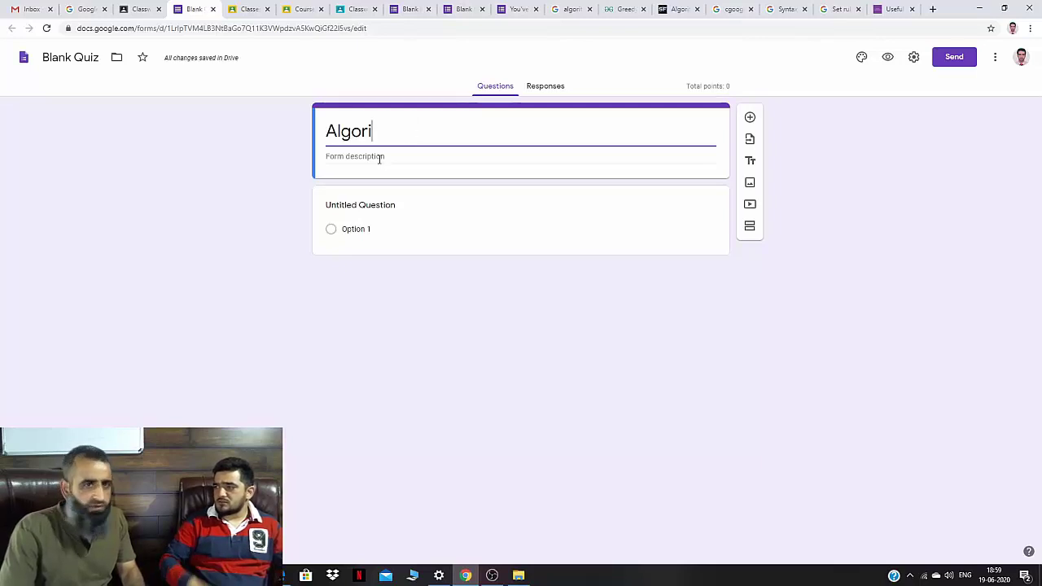
text(M)
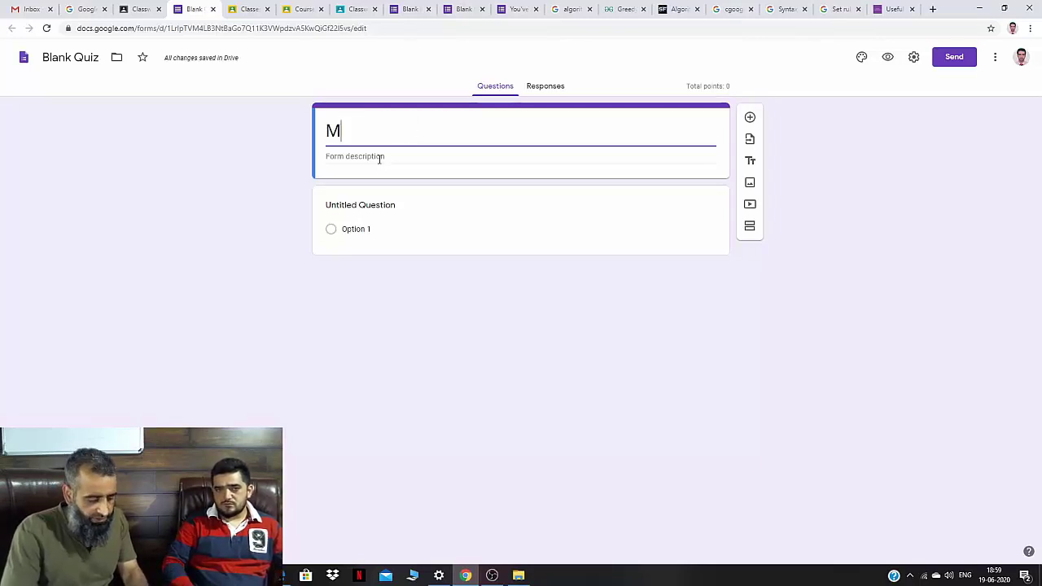
text(CA 18203)
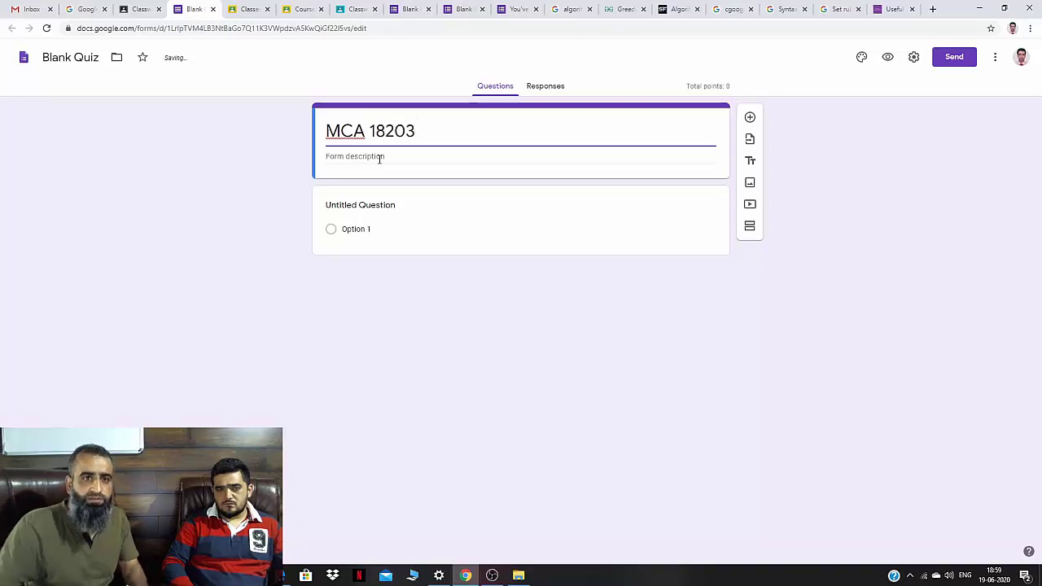
Write the description lines 'Design and Analysis of Algorithms', 'Maximum Time' and 'Maximum Marks.'.
click(379, 157)
text(Desi)
text(and)
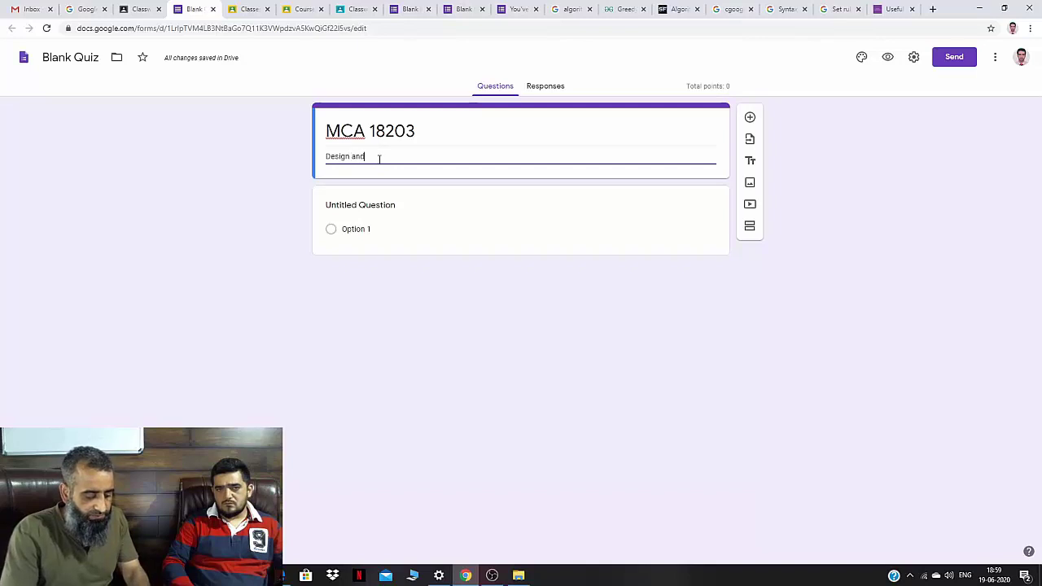
text( Analysis )
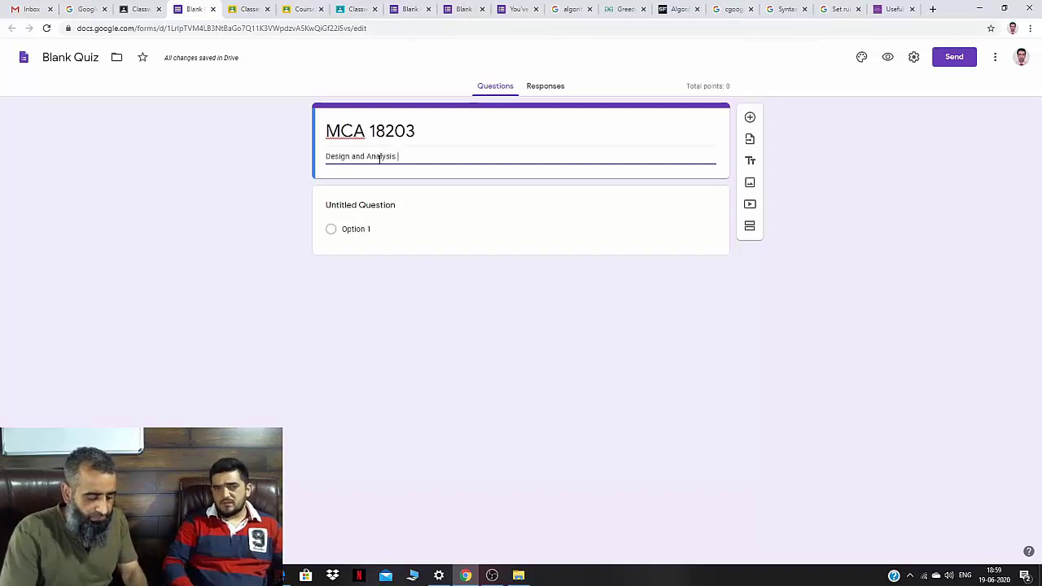
text(of Algorithms)
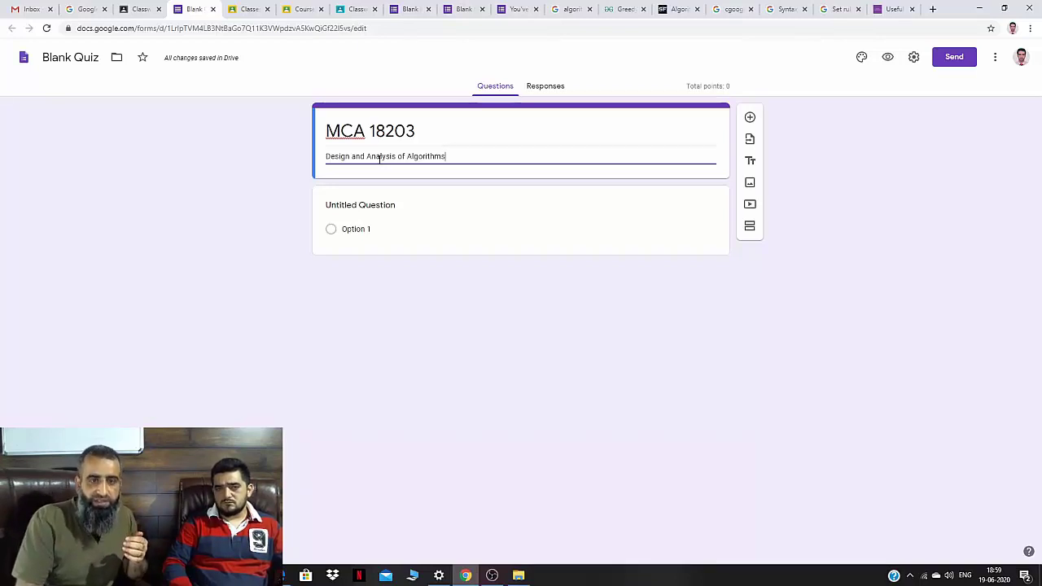
key(Return)
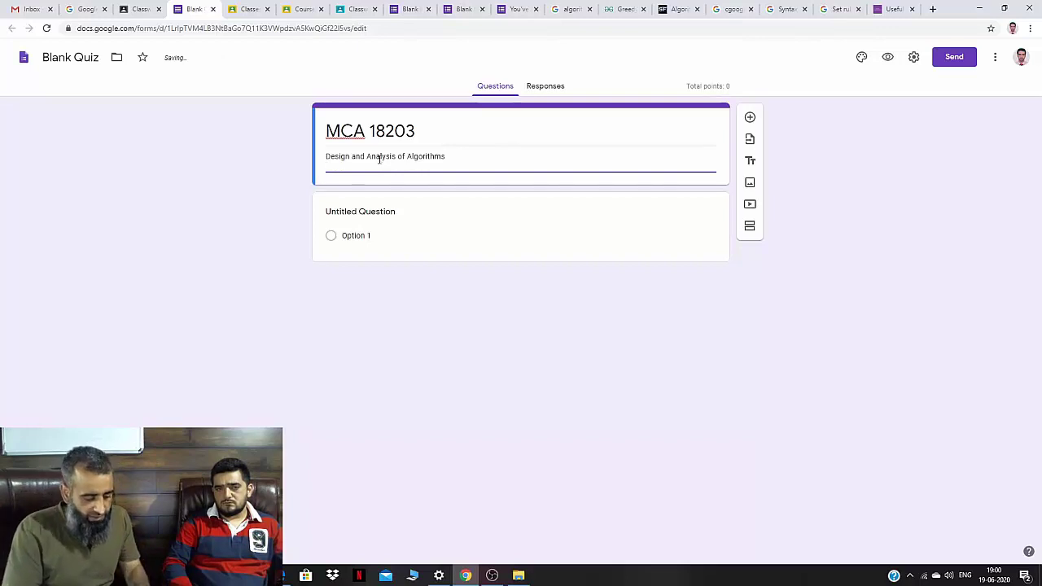
text(MAximu)
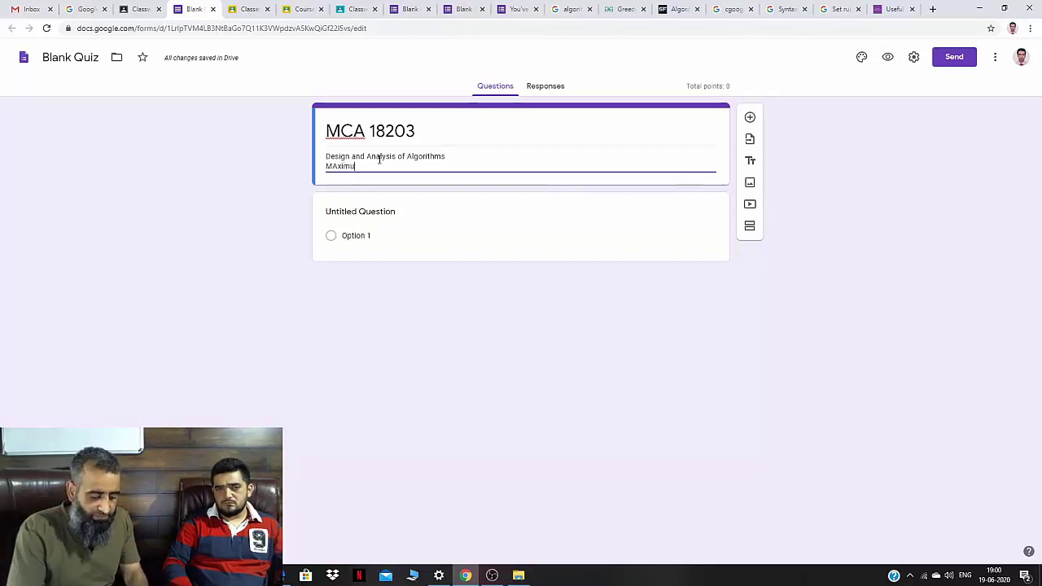
text(m TYime)
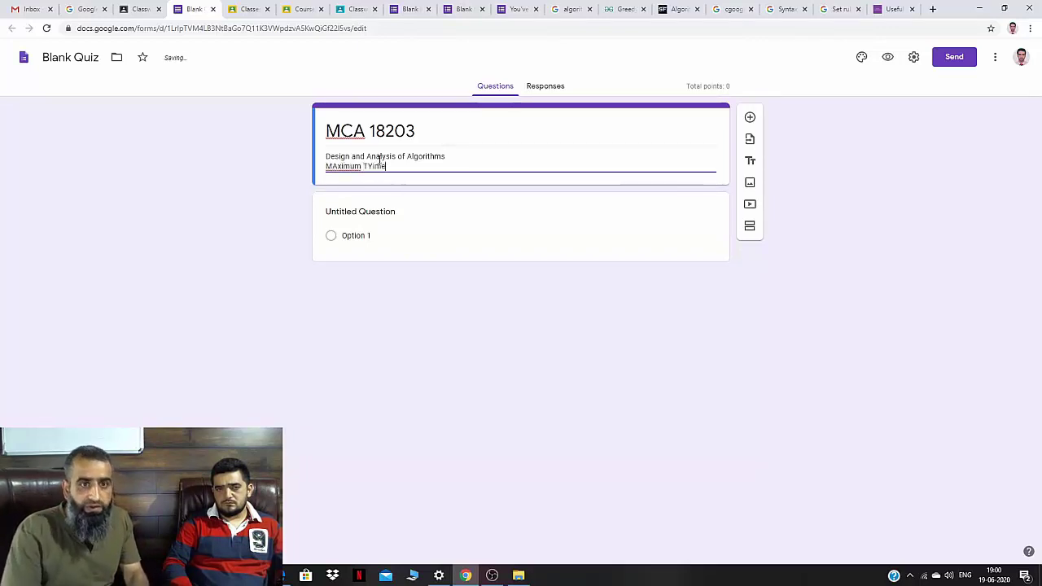
key(BackSpace)
key(BackSpace)
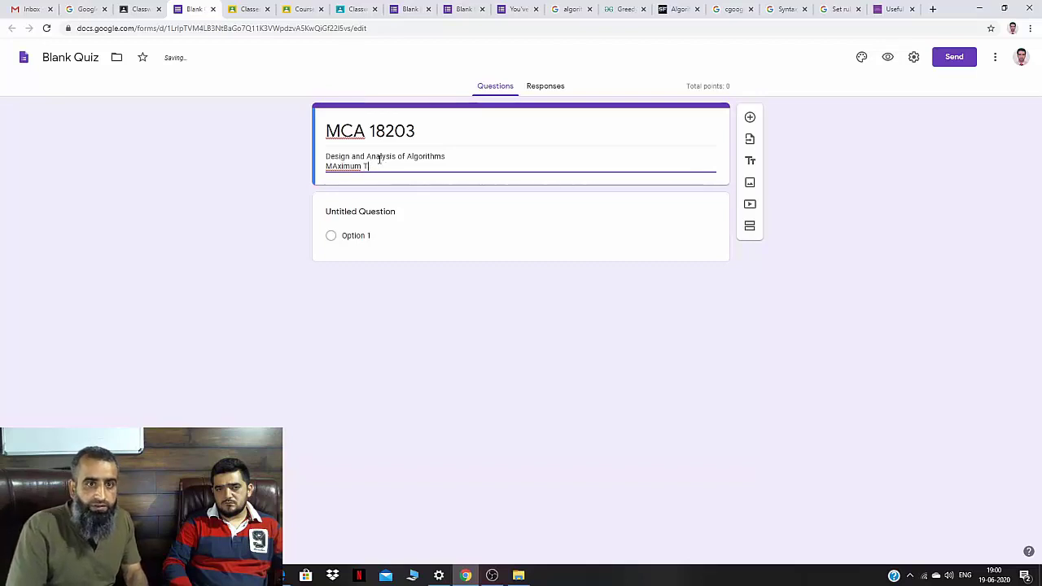
text(me)
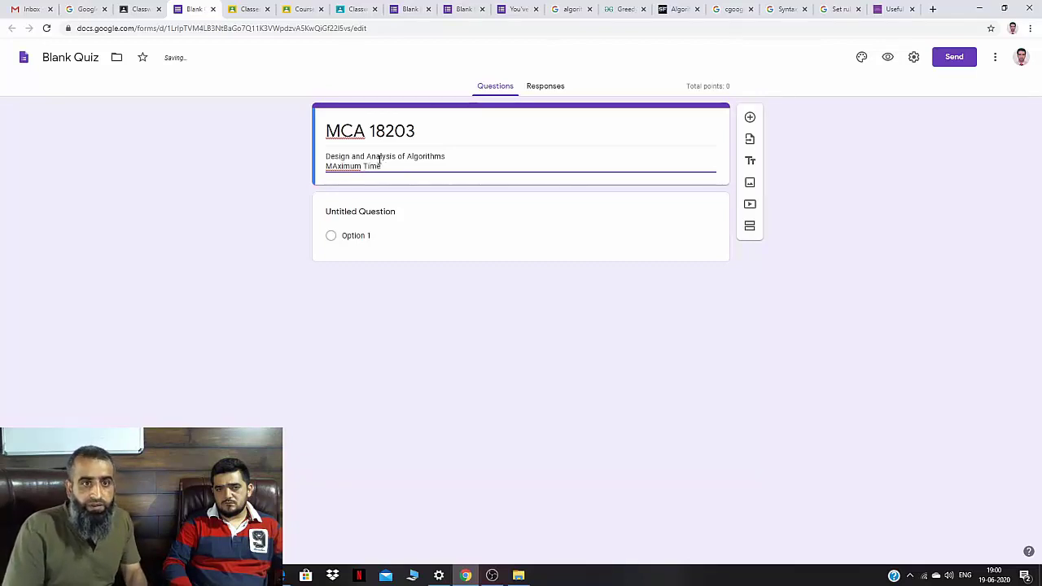
key(Return)
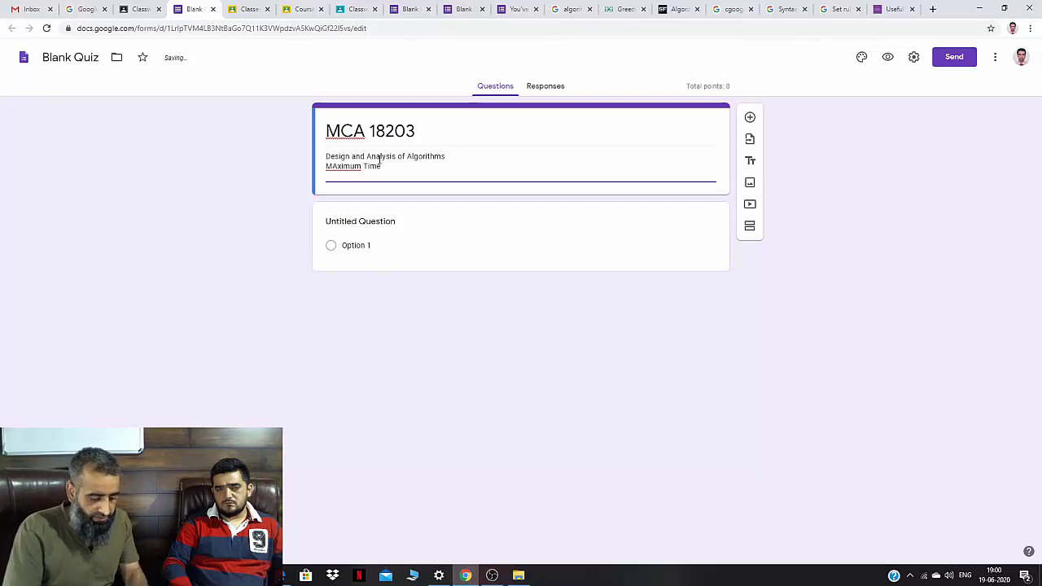
text(Mi)
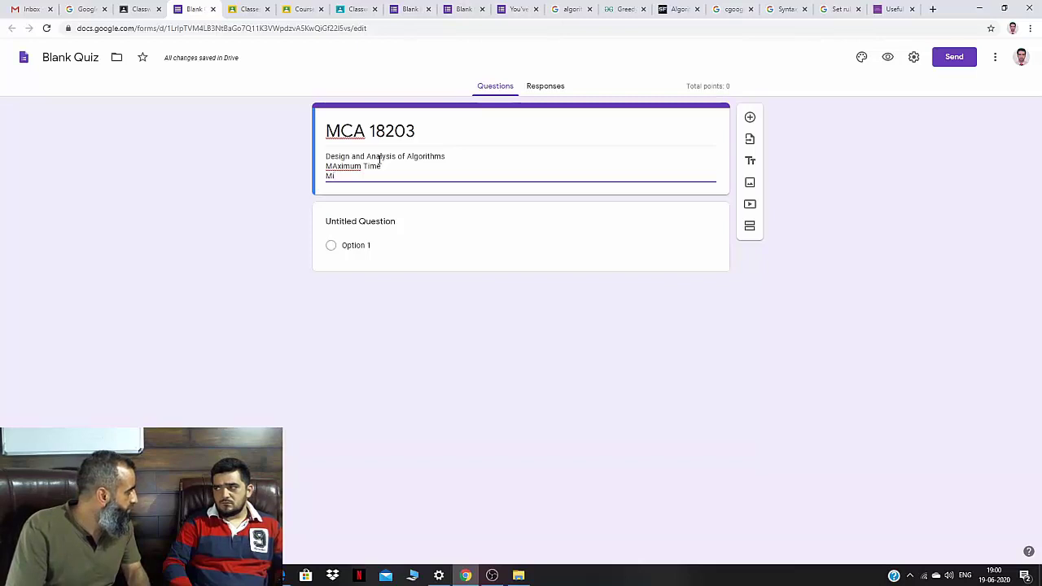
key(BackSpace)
key(BackSpace)
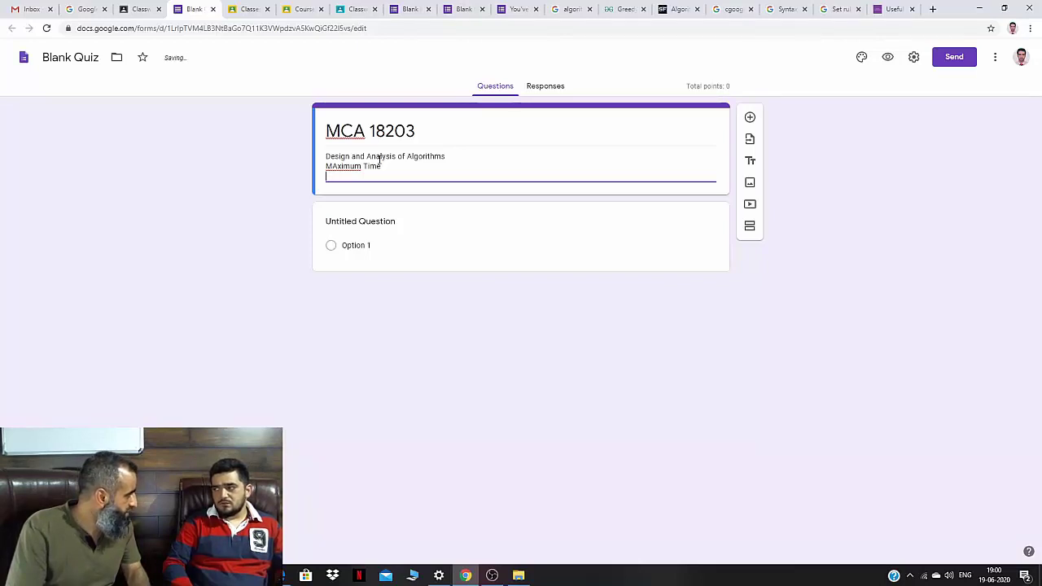
text(Max)
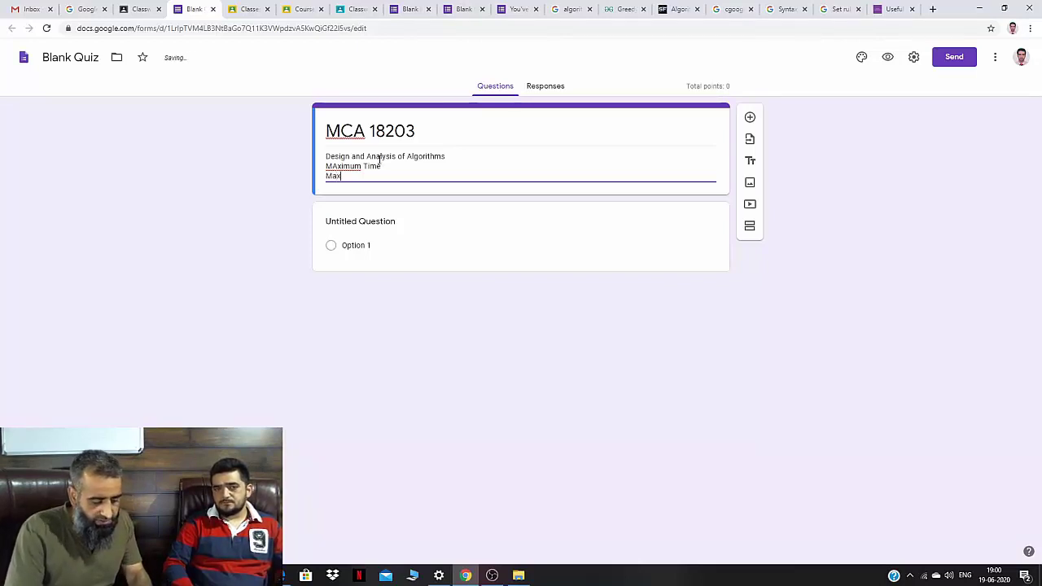
text(imum Ma)
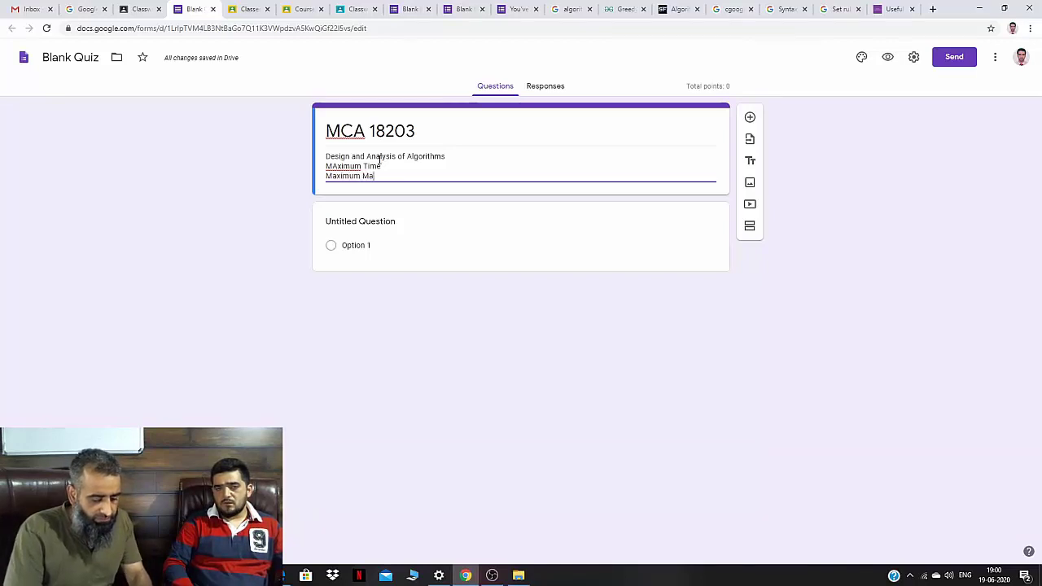
text(rks.)
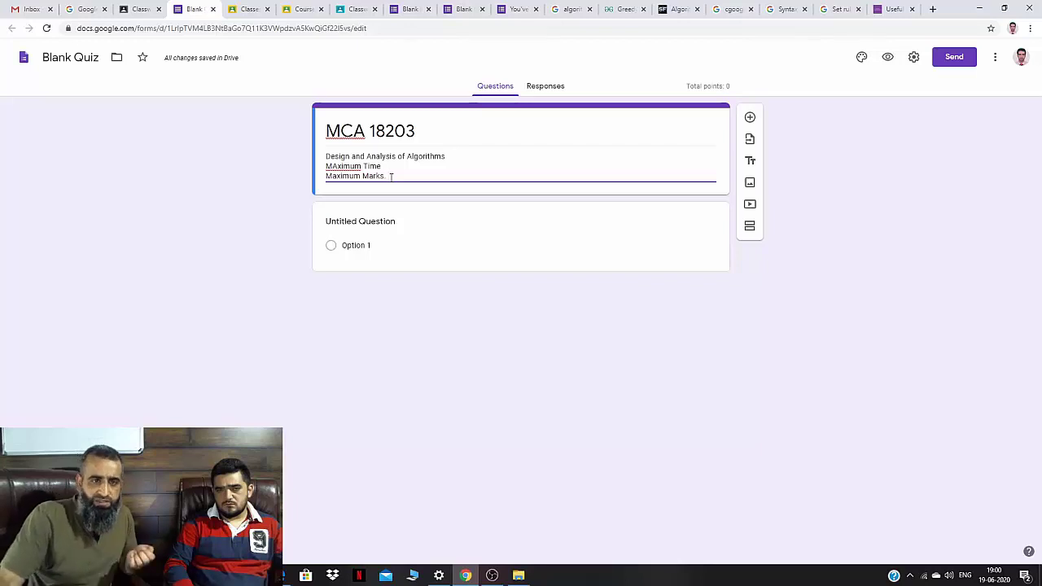
Select the Untitled Question card and show its list of question types.
click(434, 224)
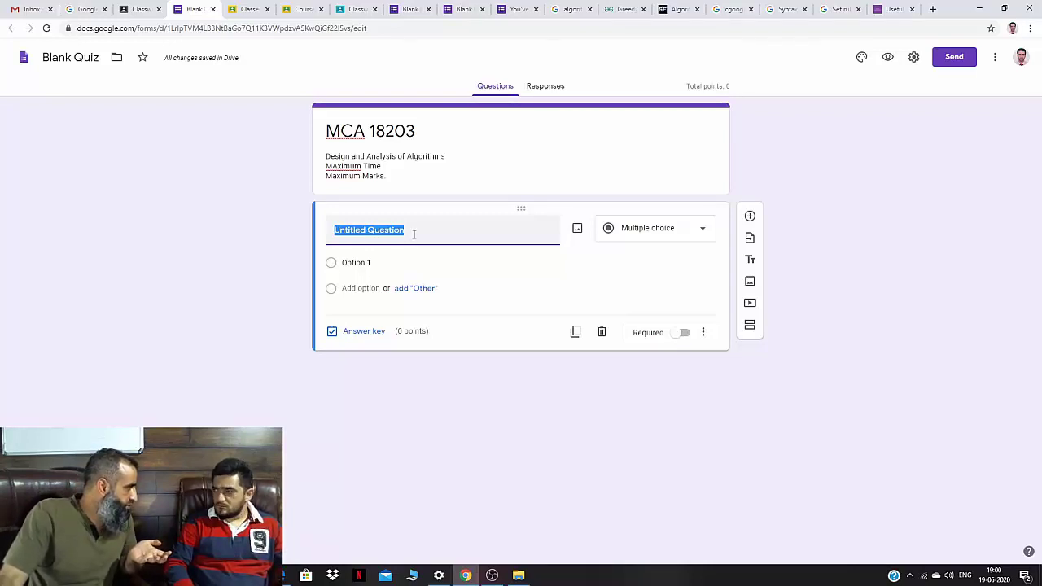
click(700, 235)
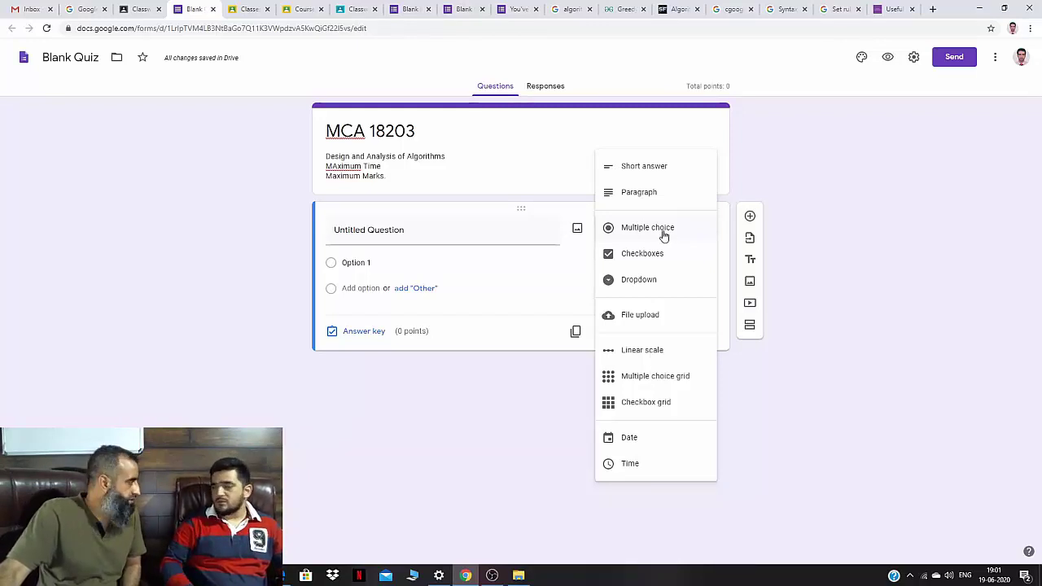
Keep Multiple choice for the first question and select its Untitled Question title.
click(663, 232)
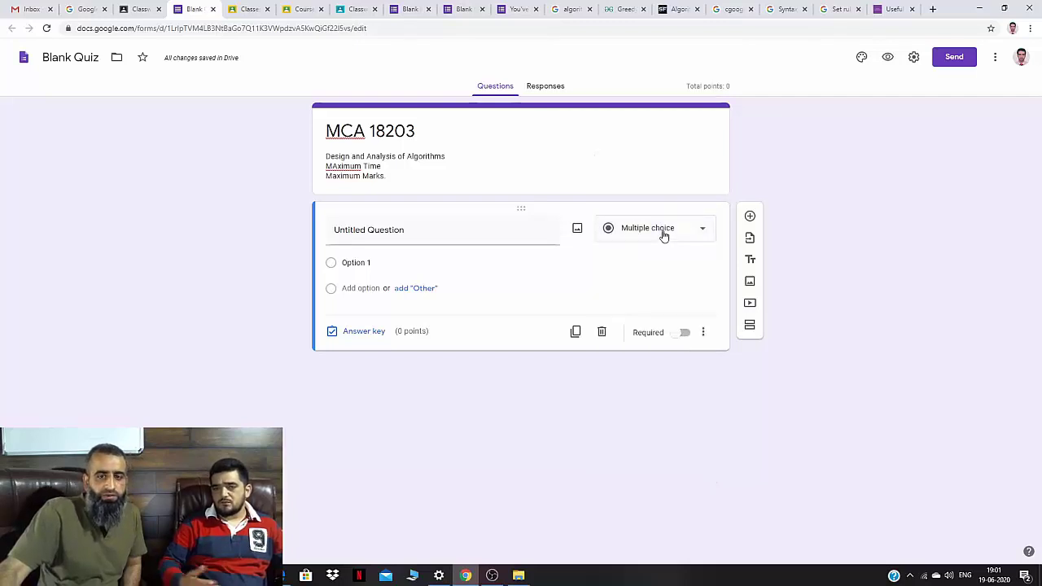
click(481, 233)
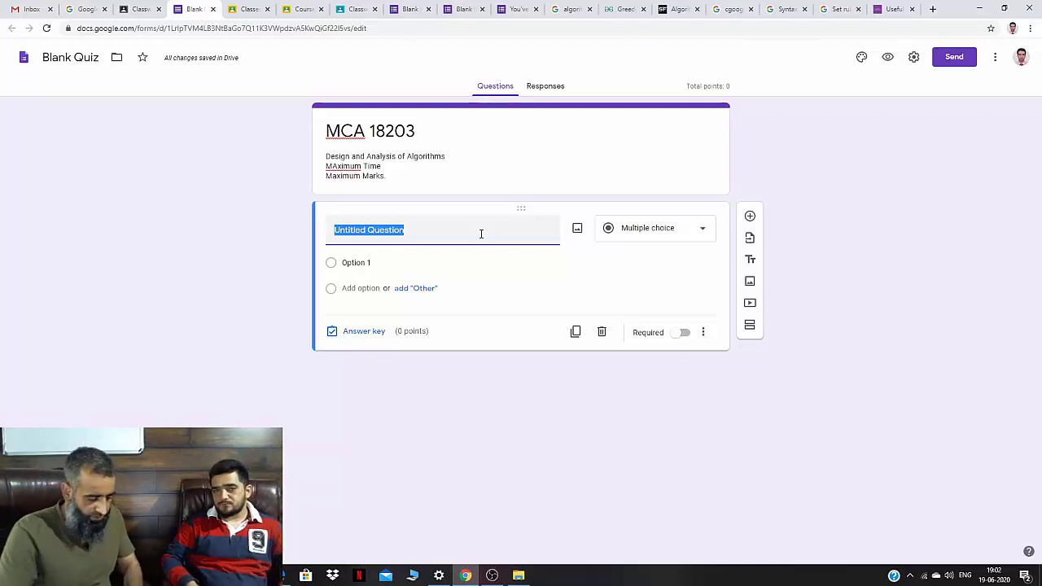
Title the first question 'Enter Enrollment Number.' and change it to Short answer.
text(Ente)
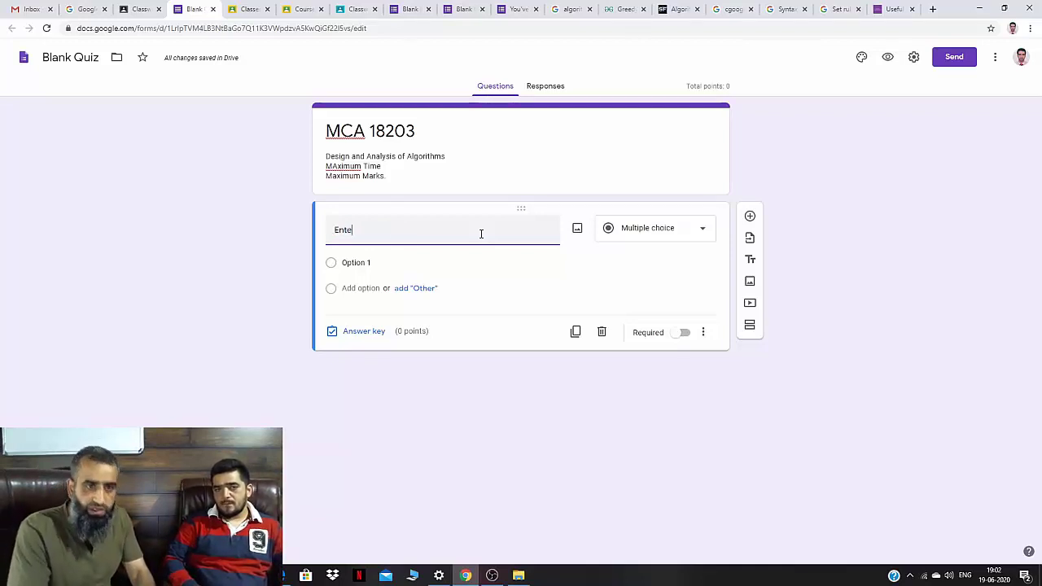
text(r Enrollment Number.)
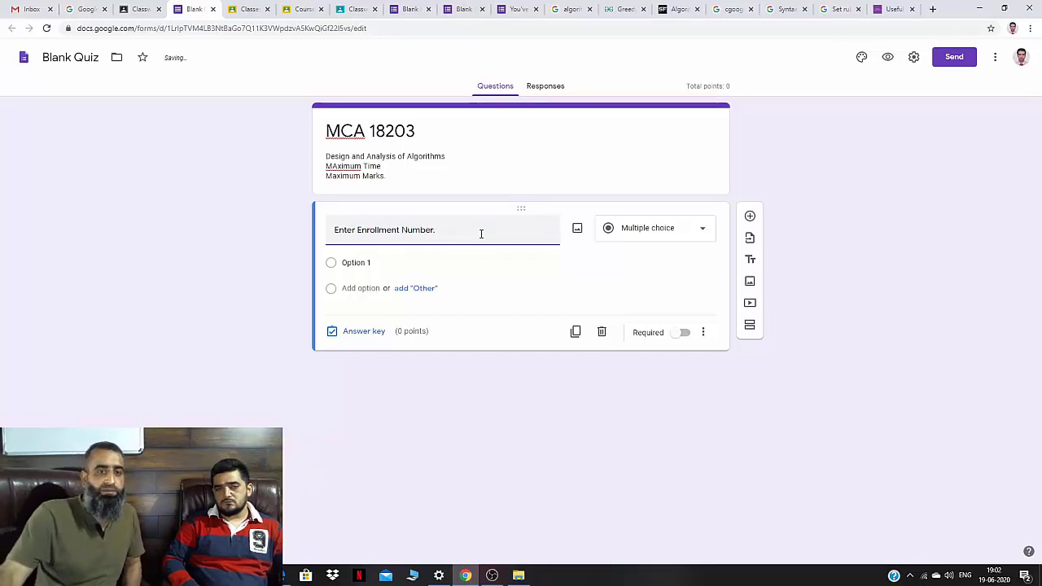
click(686, 235)
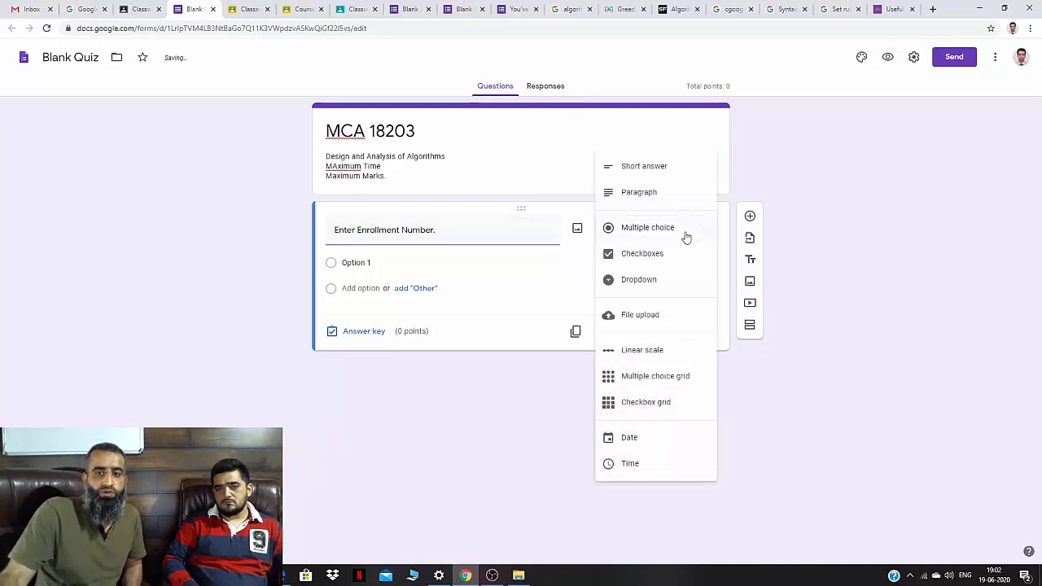
click(660, 168)
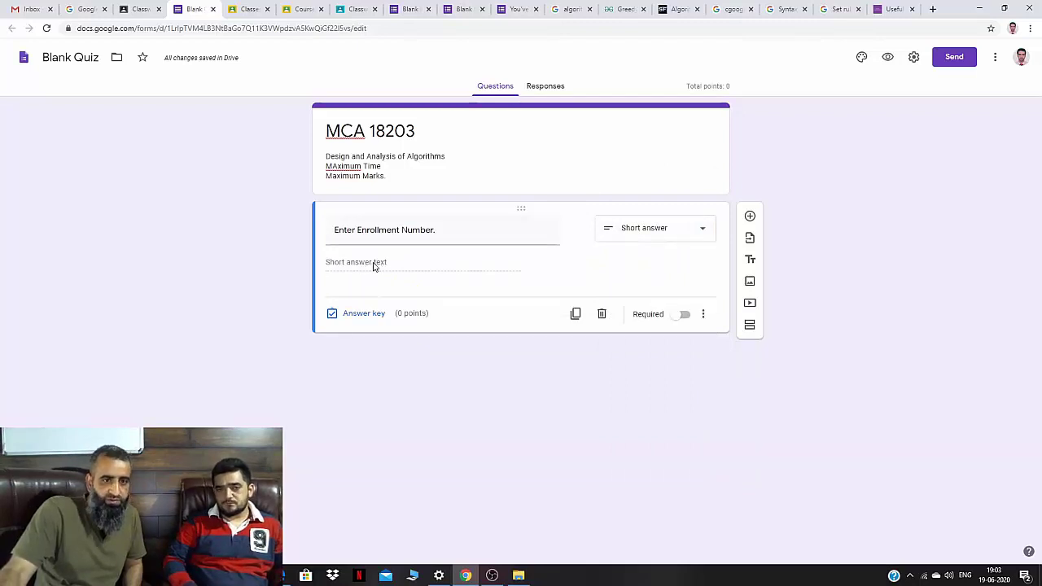
Add response validation to the Enrollment Number question and mark it required.
click(686, 319)
click(684, 377)
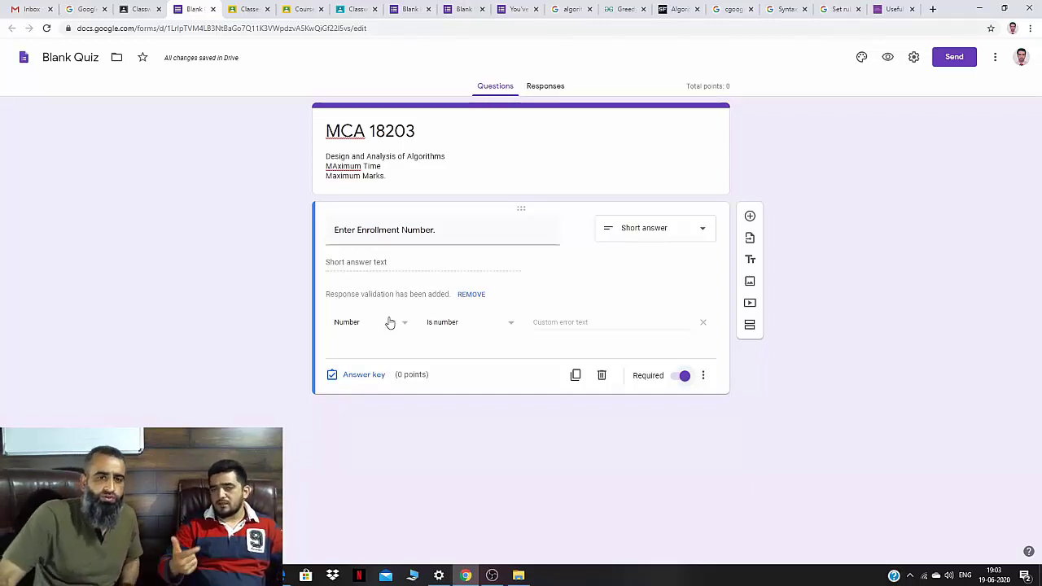
Open the Number validation-type dropdown on the Enrollment Number question.
click(405, 325)
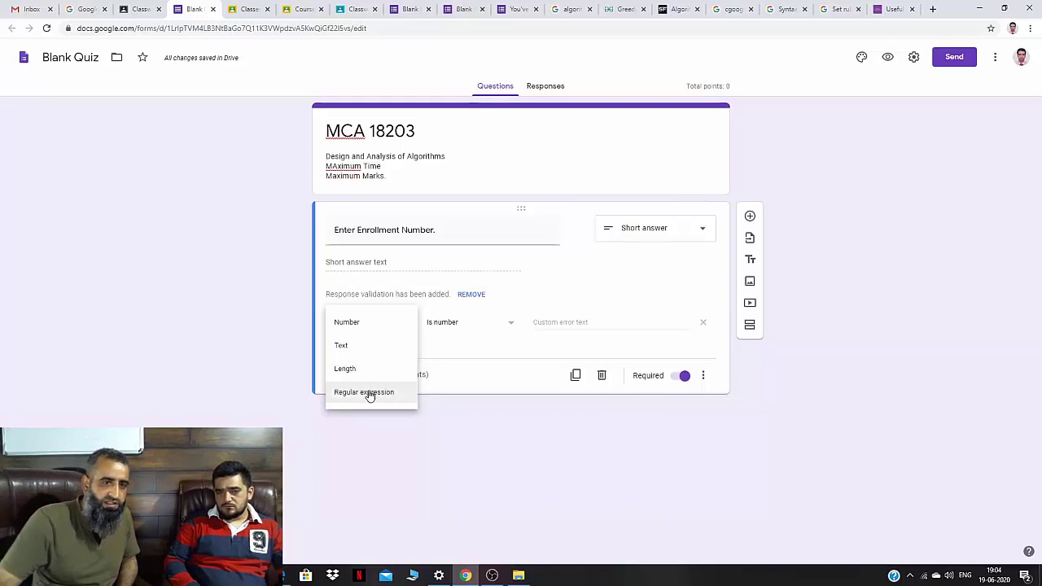
Set Enrollment Number validation to Regular expression, Matches, with pattern \d{10}.
click(366, 392)
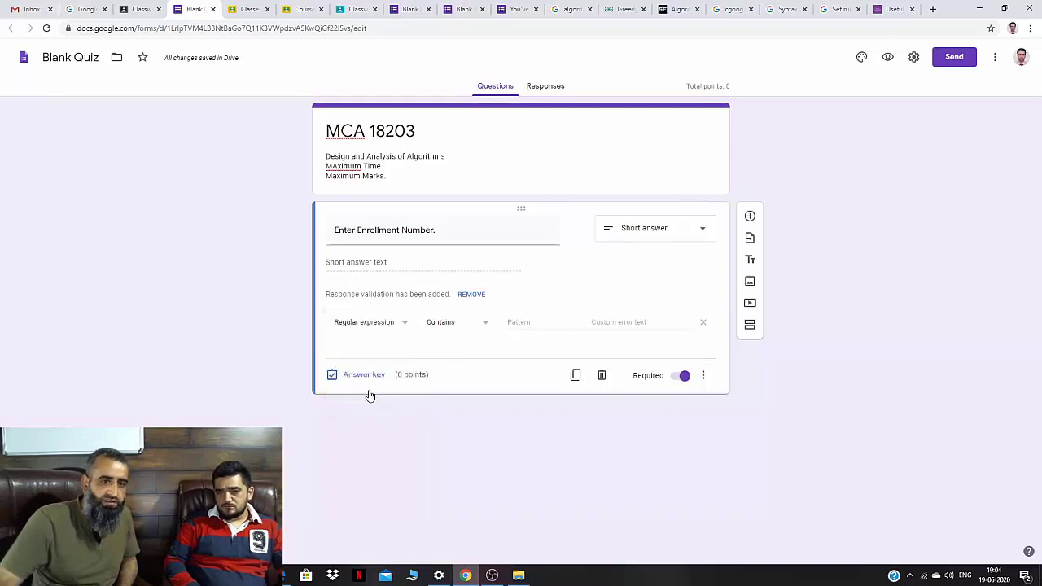
click(487, 326)
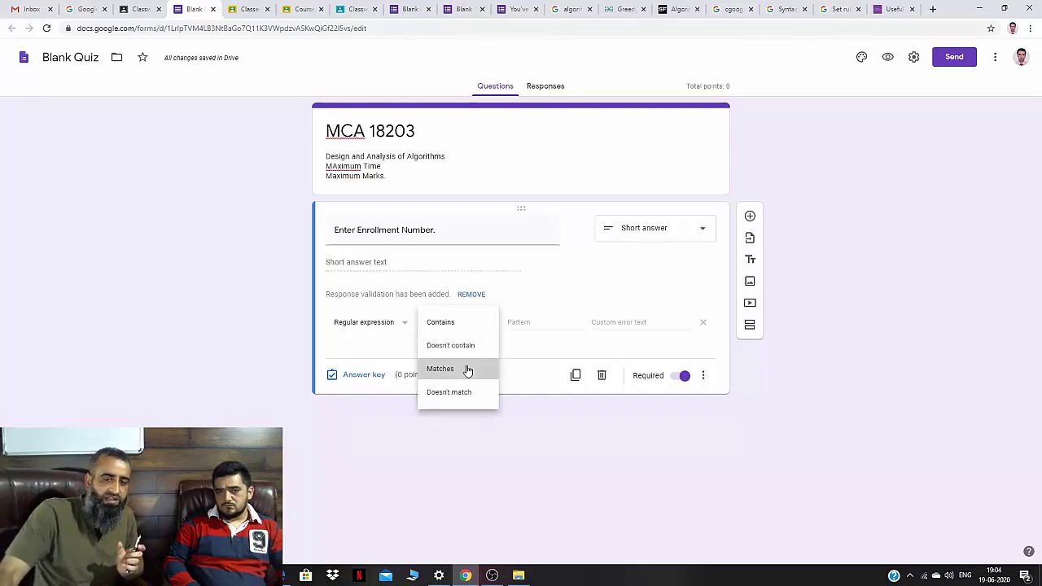
click(468, 369)
click(528, 322)
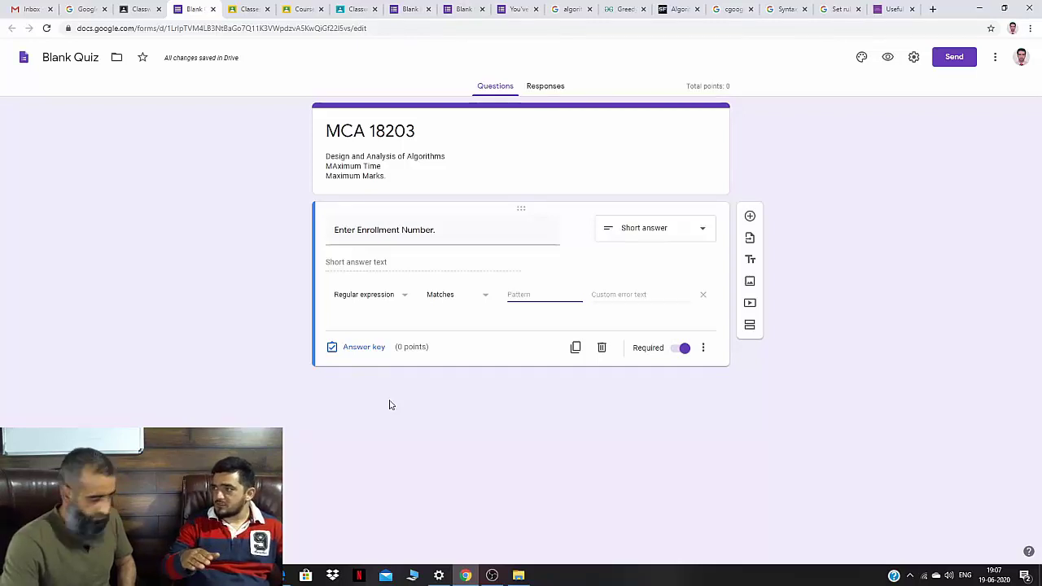
text(\)
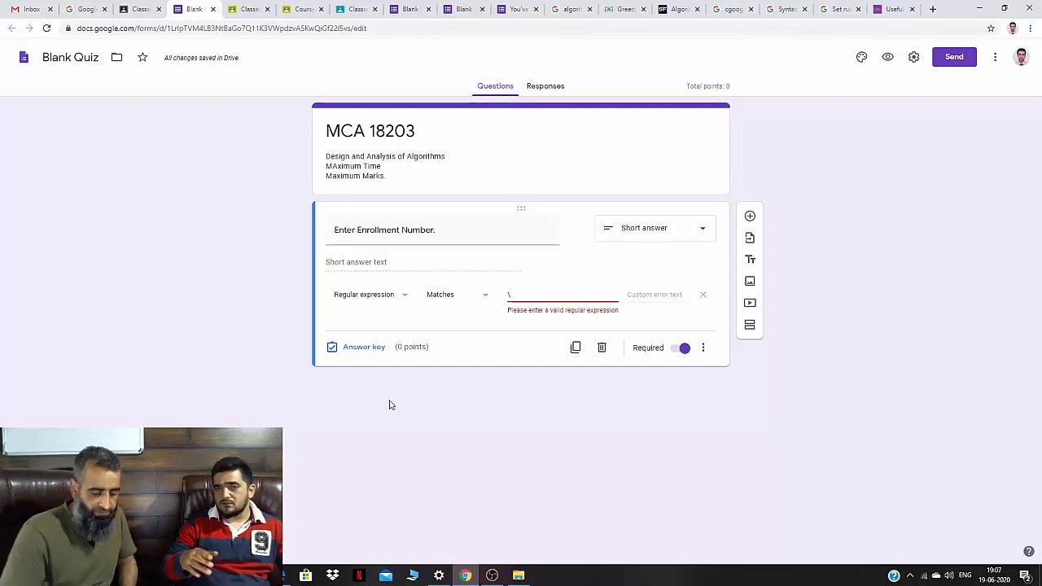
text(d)
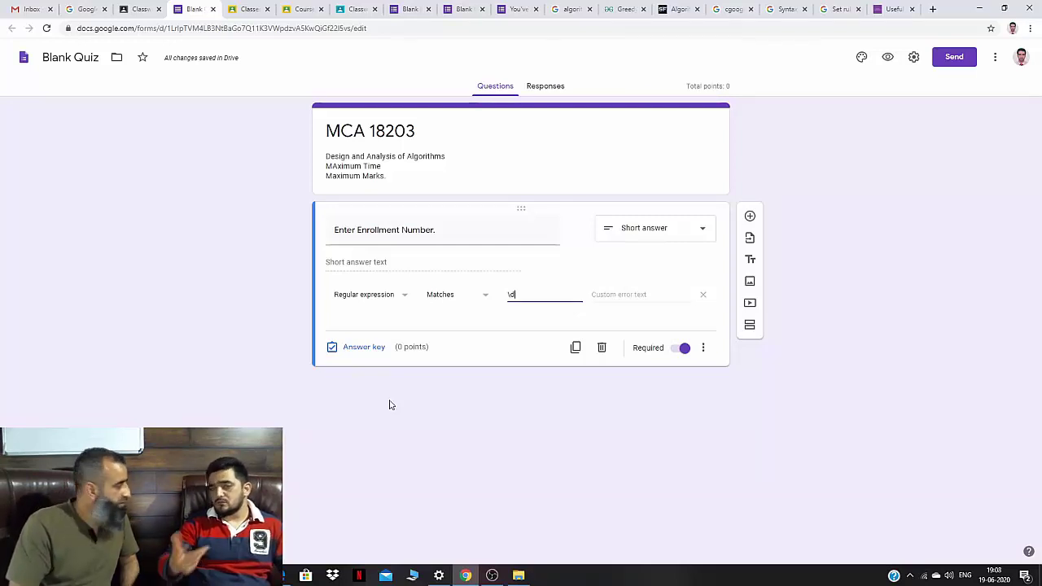
text({)
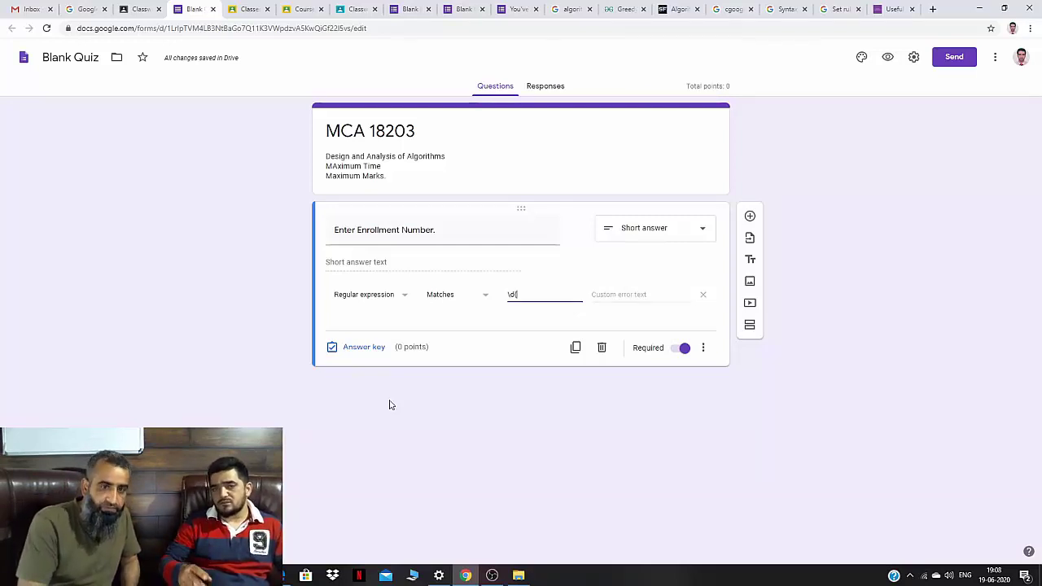
text(10)
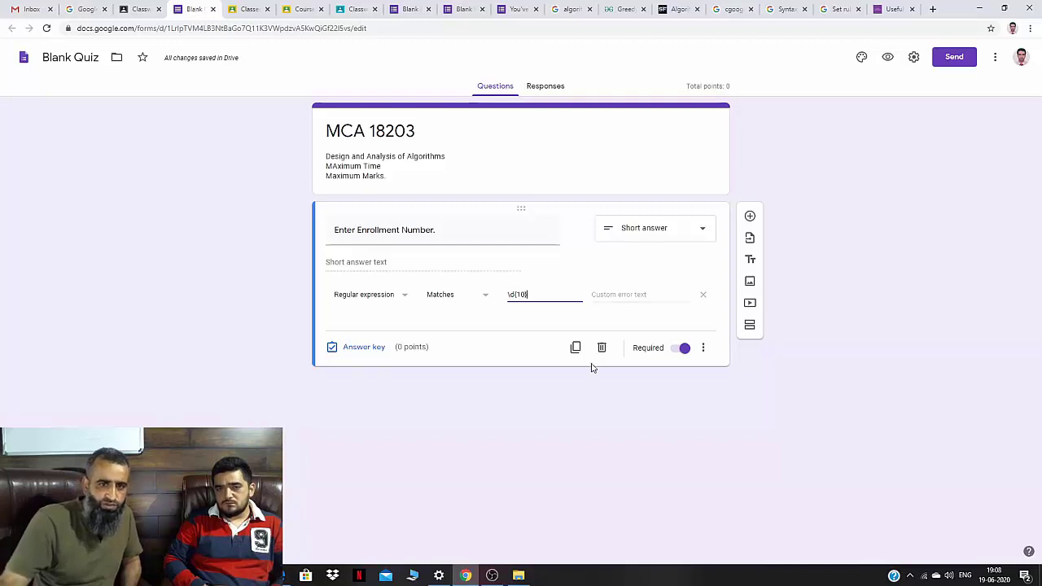
Enter 'Invalid Enrollment Number.' as the custom validation error text.
click(602, 297)
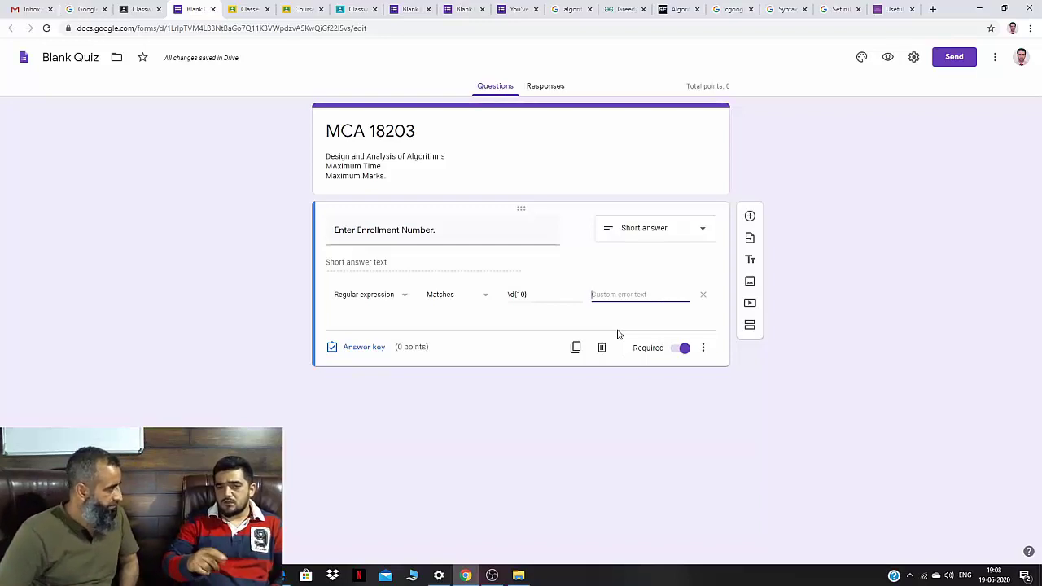
text(Invalid)
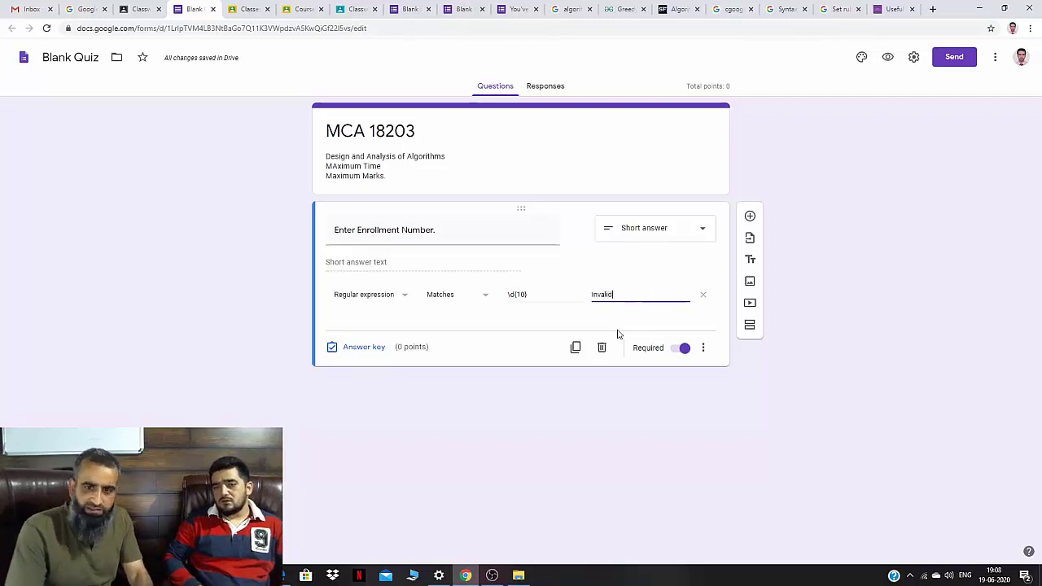
text( Enro)
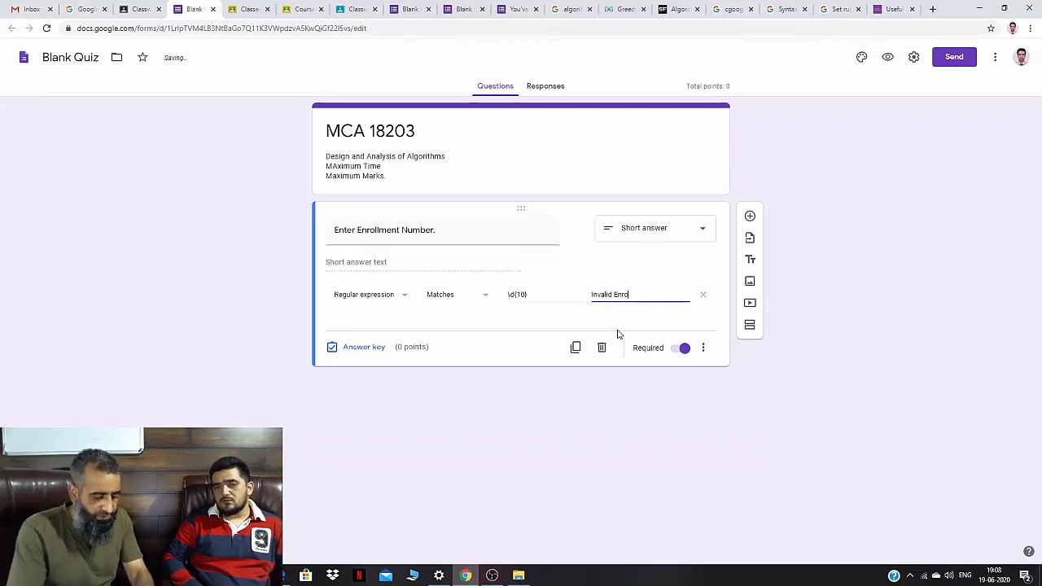
text(llment Number)
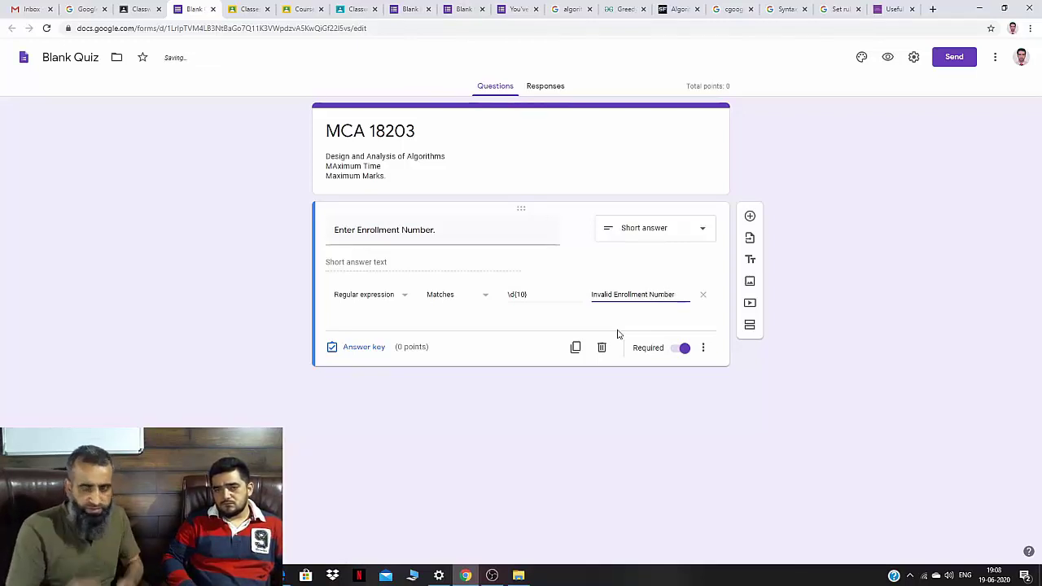
text(.)
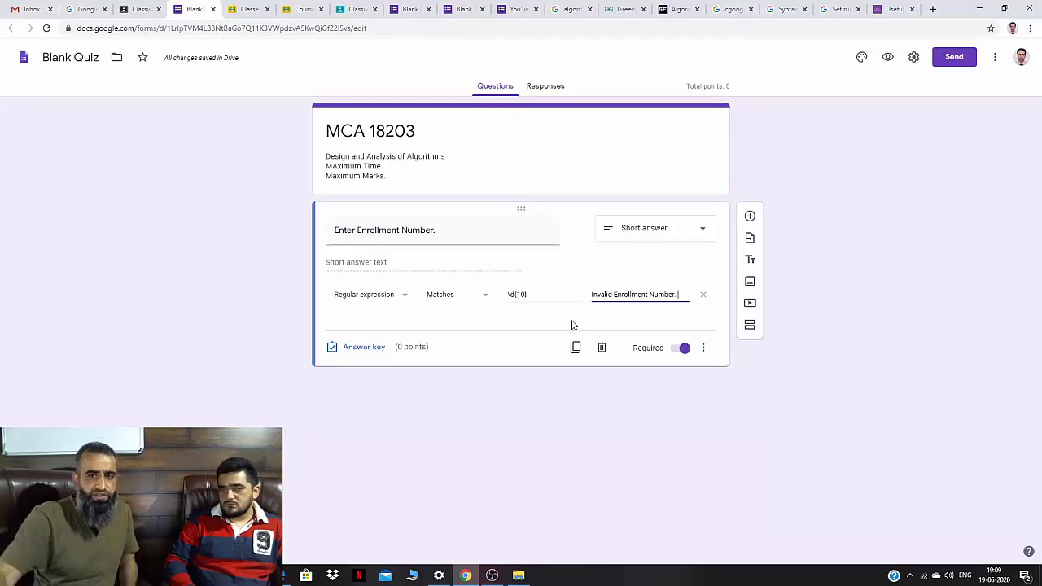
Add a second section titled MCA18203, described as Design and Analysis of Algorithms.
click(750, 325)
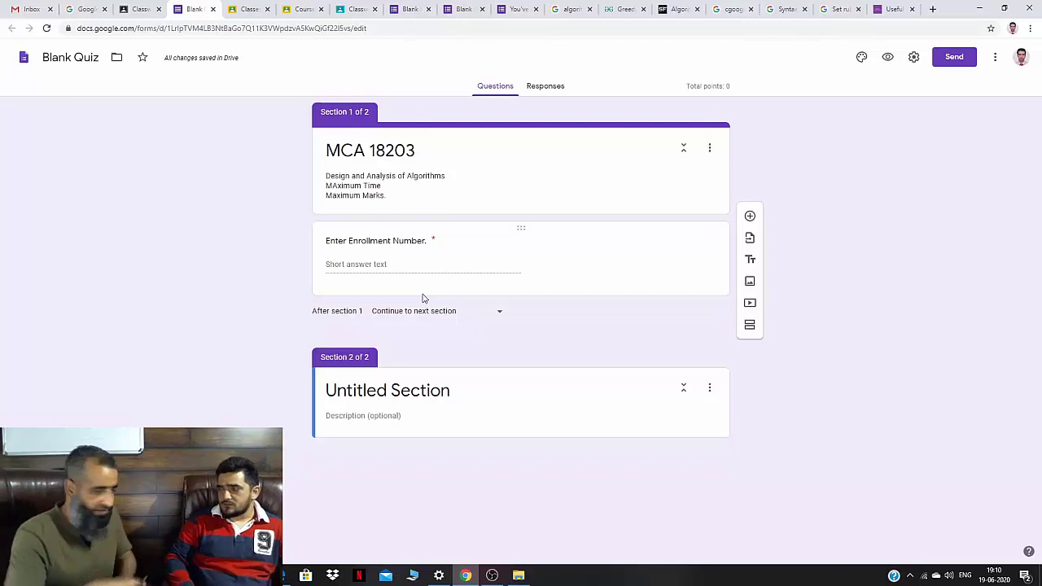
click(542, 400)
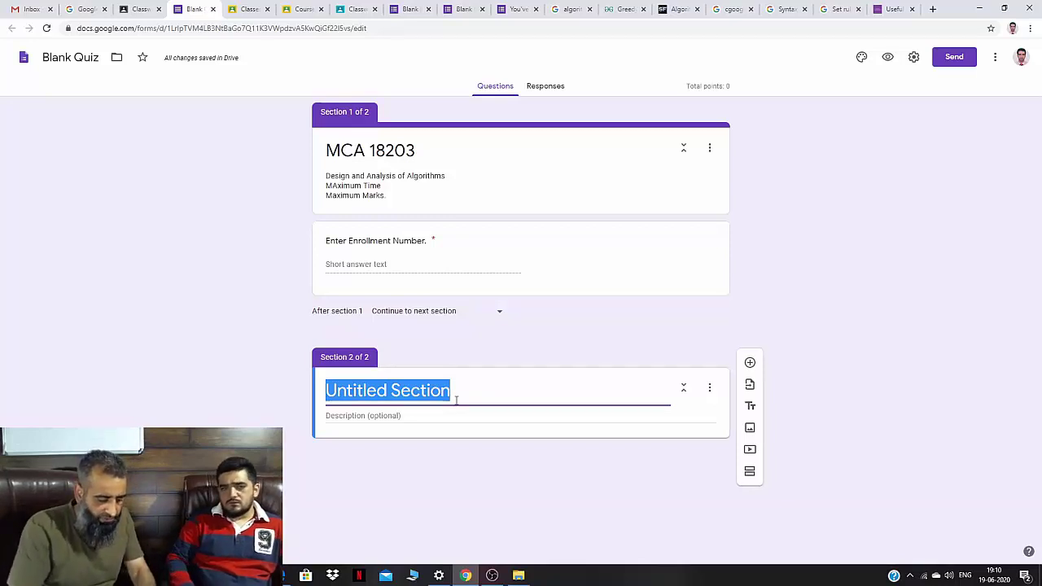
text(MCA1)
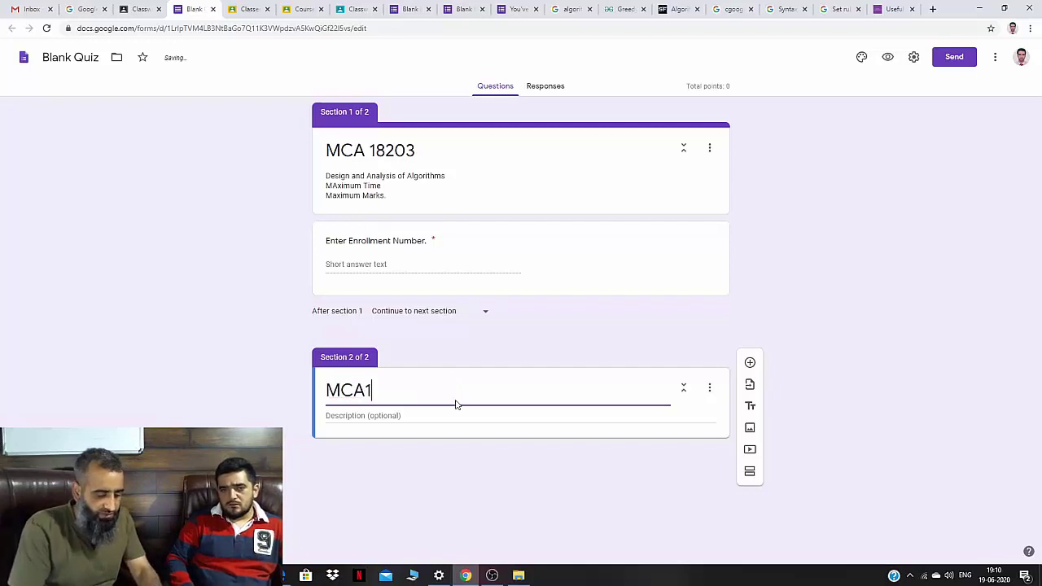
text(8203)
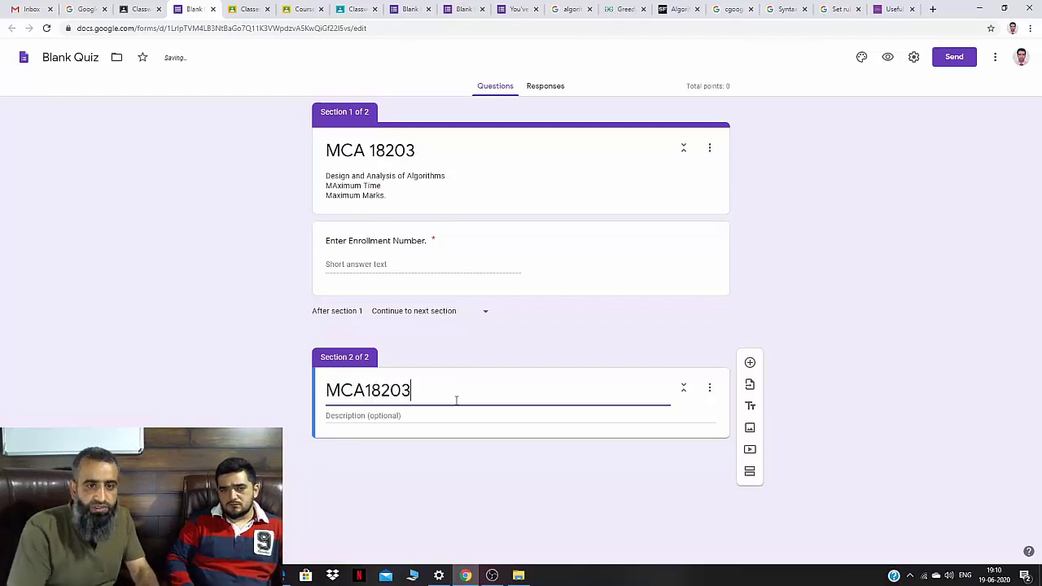
click(433, 415)
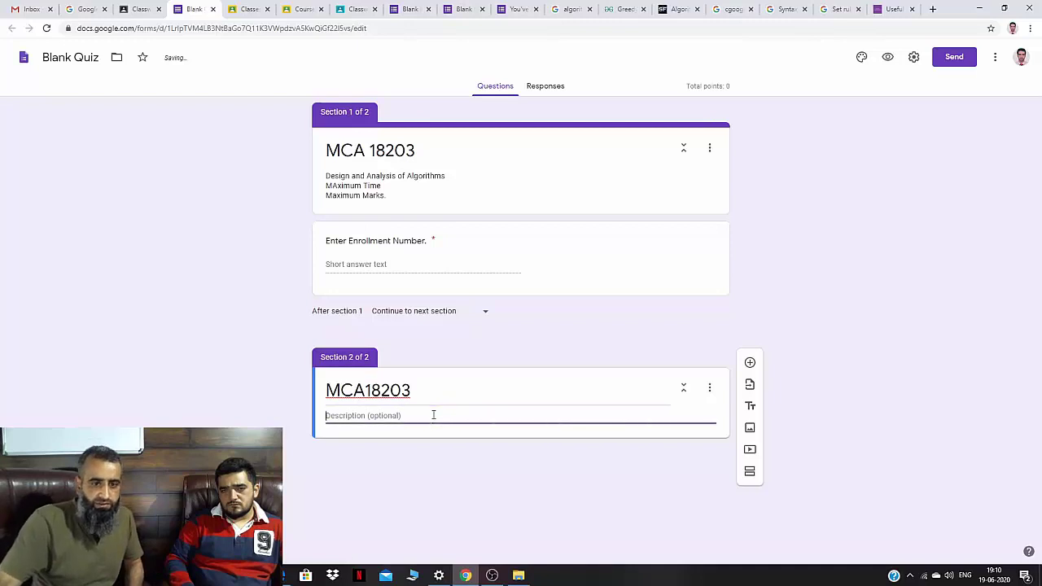
text(Designa dn)
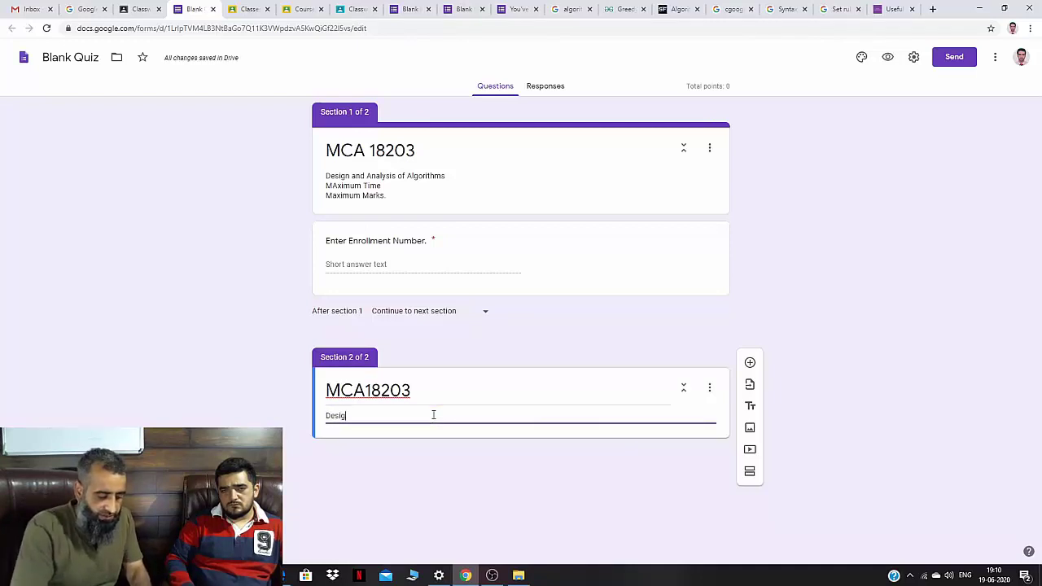
key(BackSpace)
key(BackSpace)
text(and Anal)
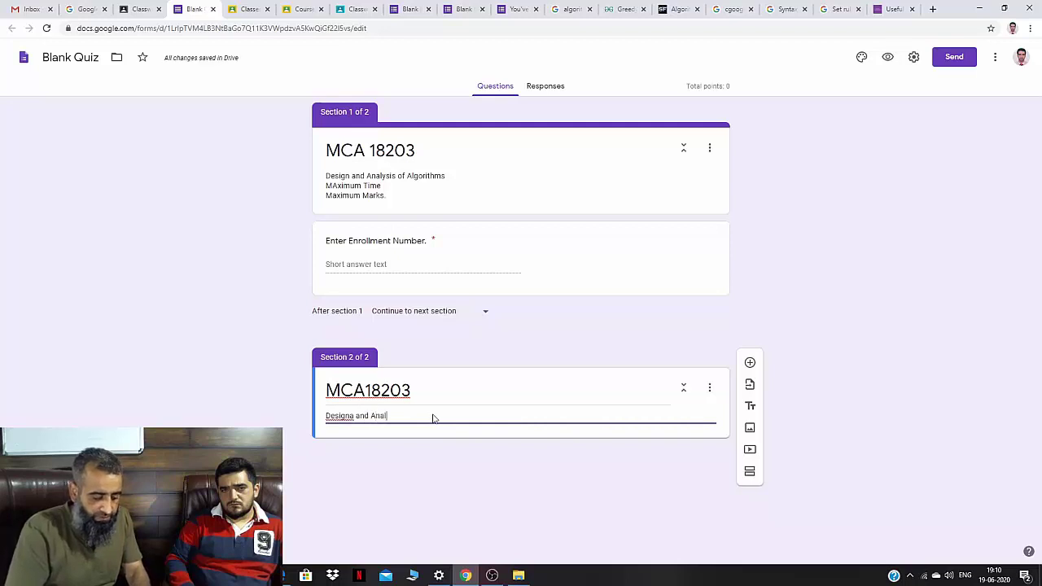
text(ysis of lgorithms)
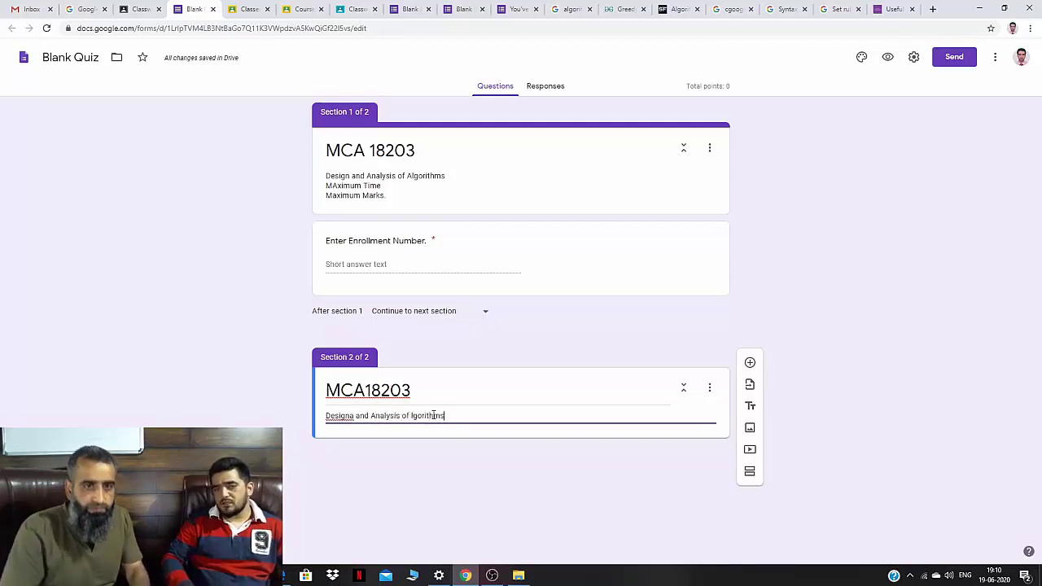
Start a new line after Maximum Marks in the first section's description.
click(386, 196)
key(ctrl+a)
click(402, 196)
key(Return)
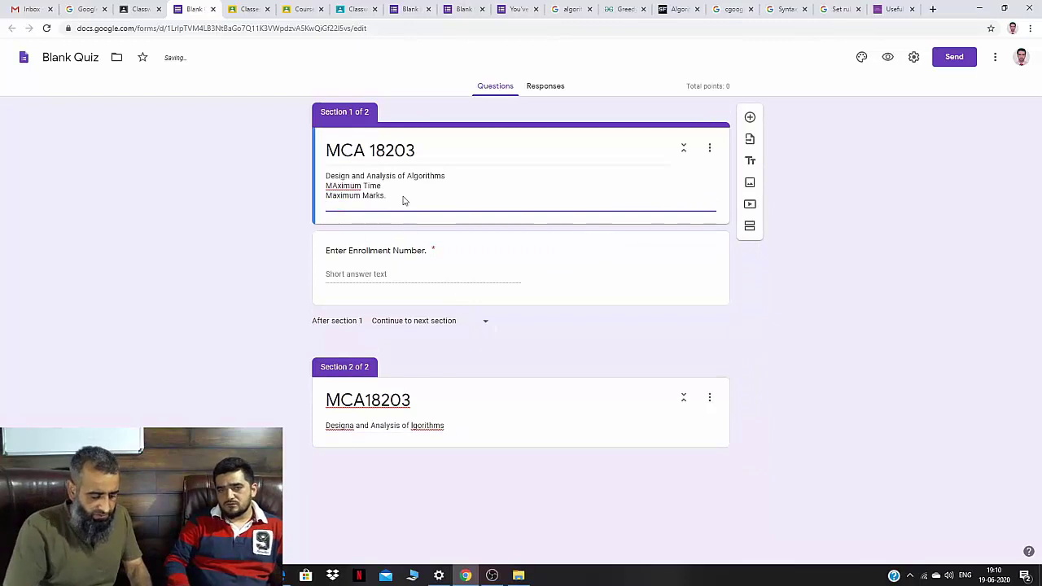
Add a 'Student Information' line to section 1's description and correct 'lgorithms' to 'Algorithms'.
text(Student In)
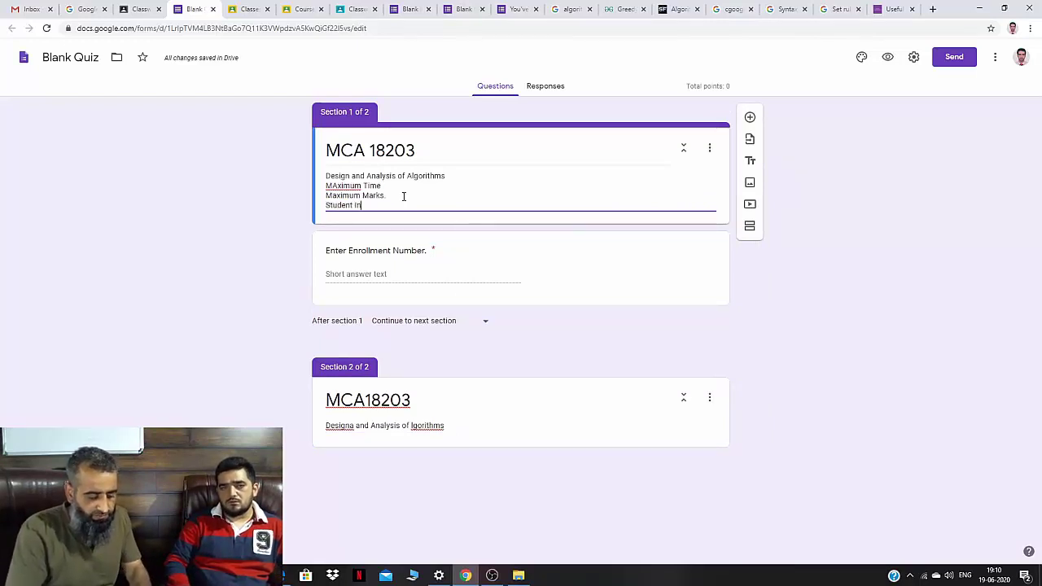
text(formation)
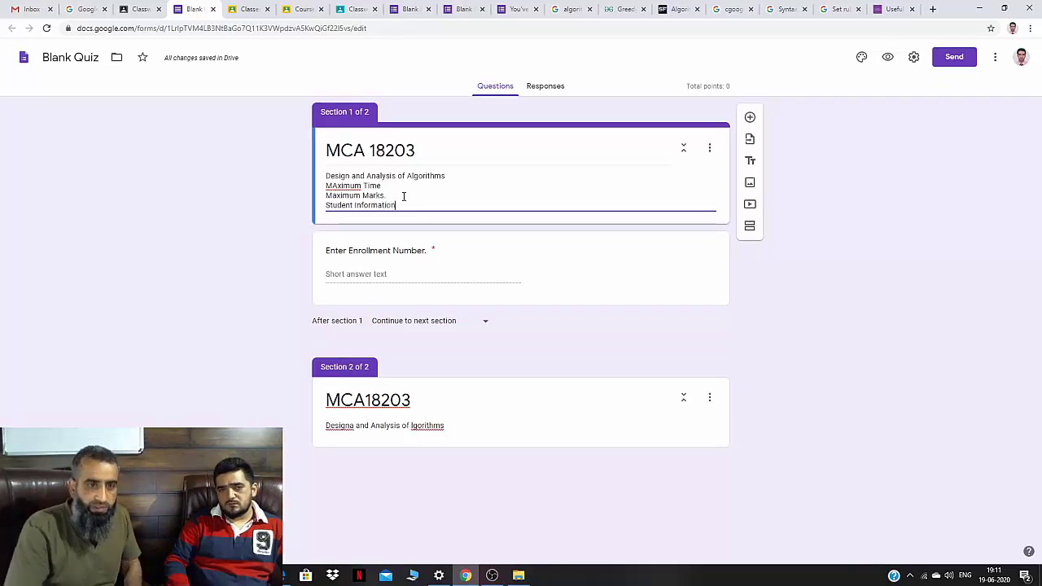
click(430, 423)
click(415, 425)
text(A)
Retitle section 1 'Student Information' and remove the stray letter after 'Design'.
triple_click(411, 148)
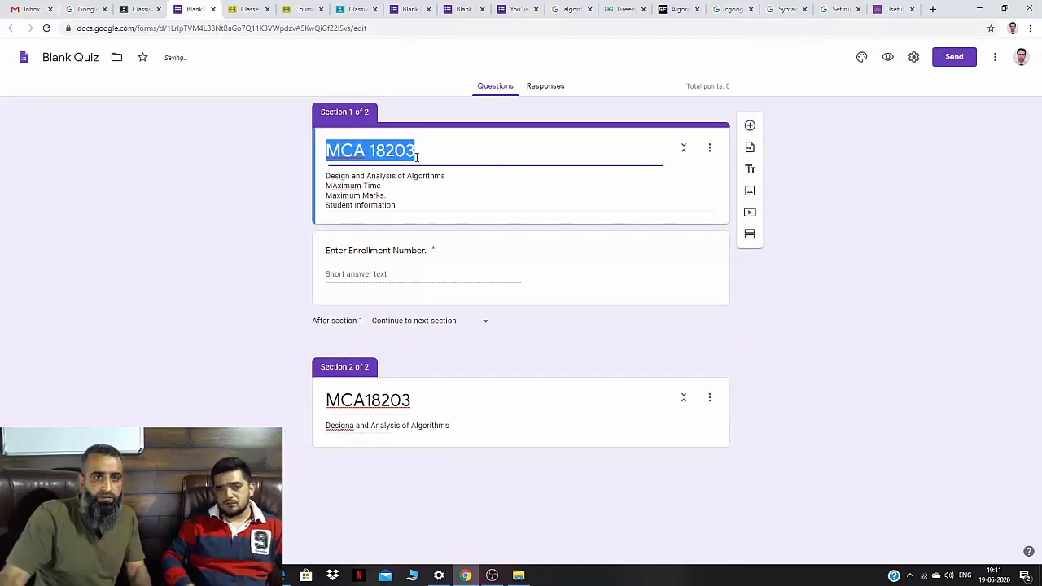
text(Studen)
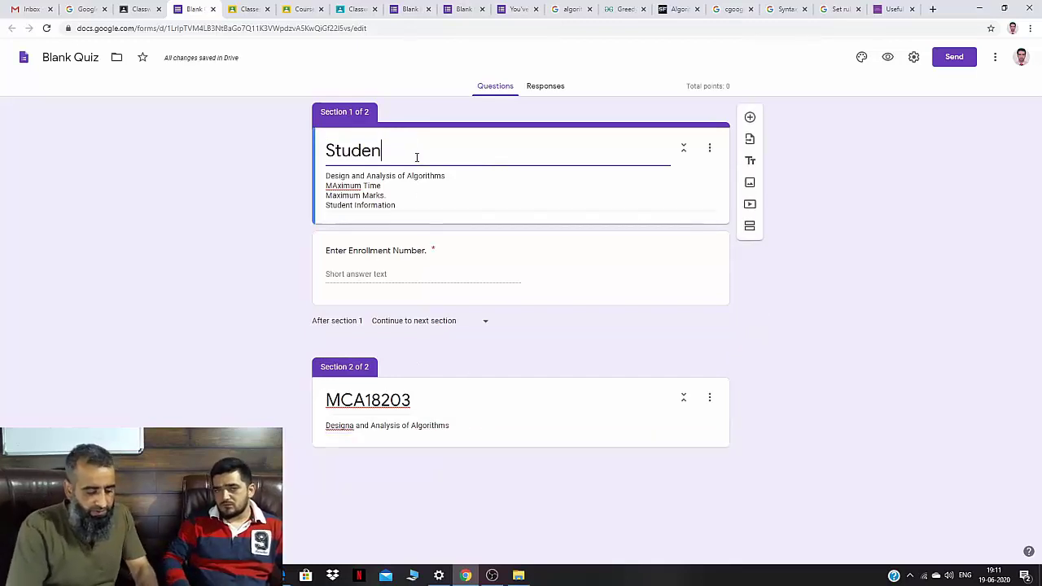
text(t Information)
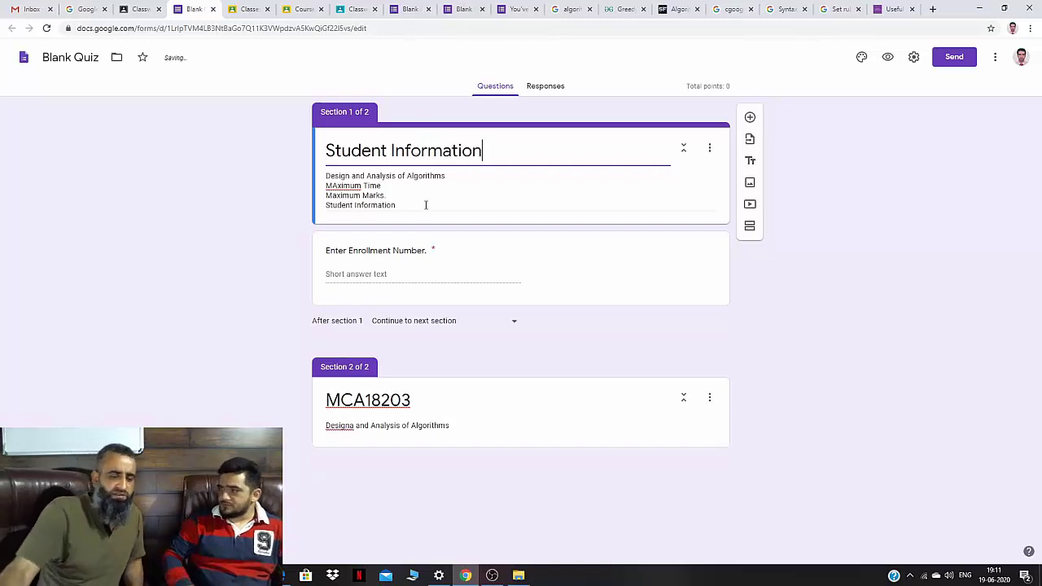
click(354, 424)
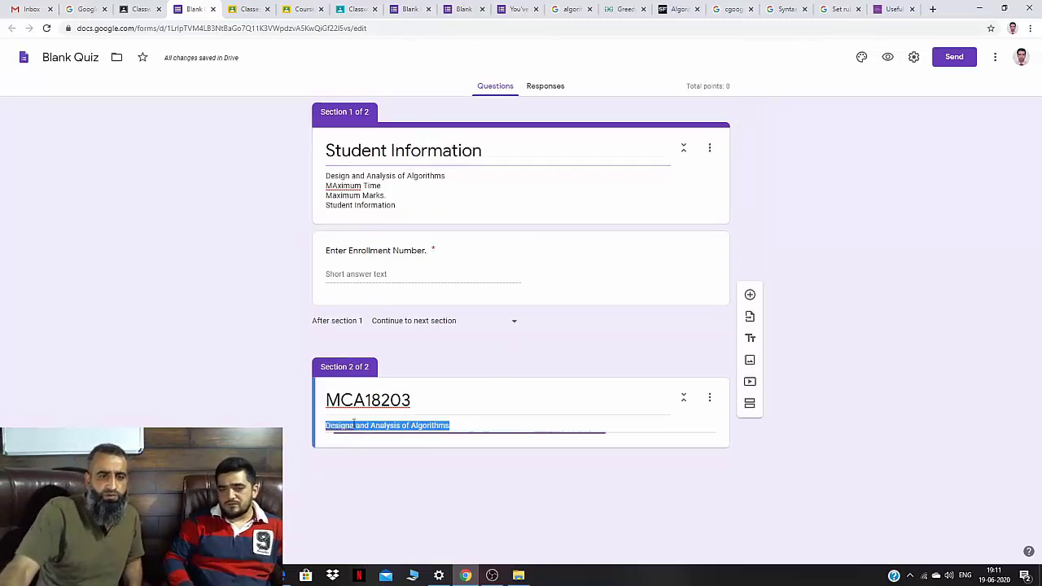
click(354, 424)
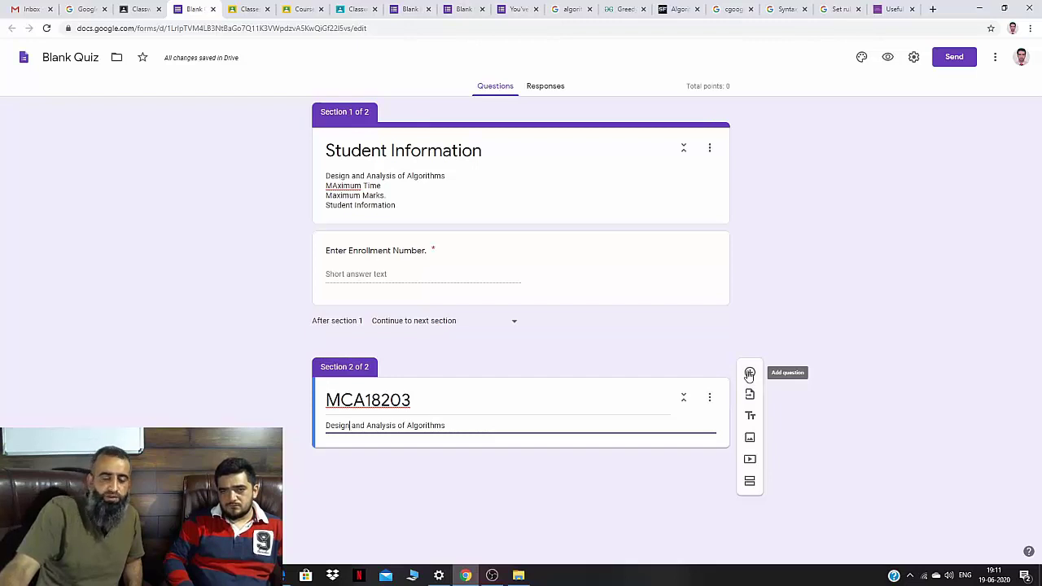
Add the question 'What is the time complexity of Linear search Algorithm?' to section 2.
click(749, 374)
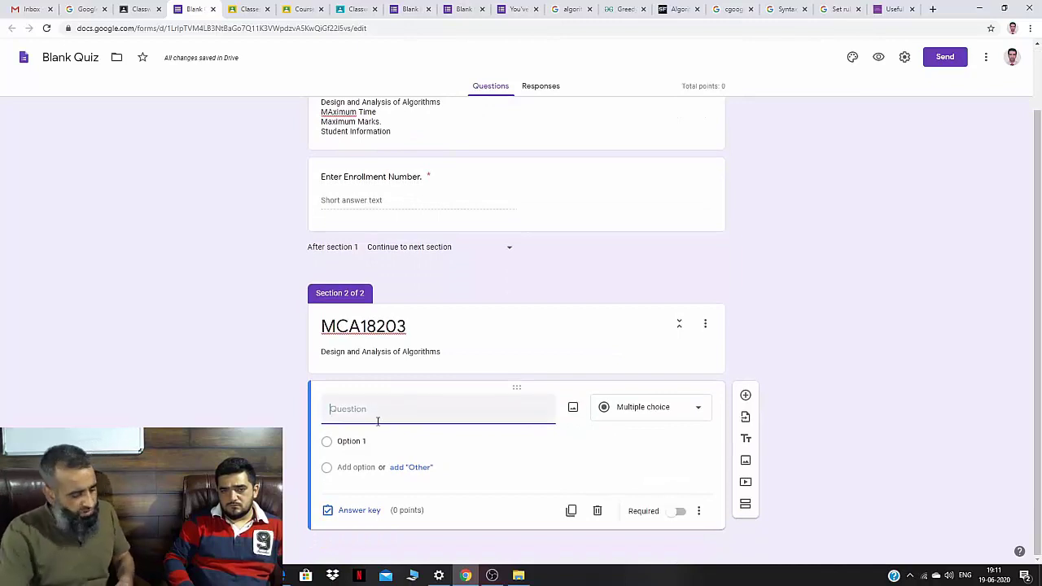
text(What)
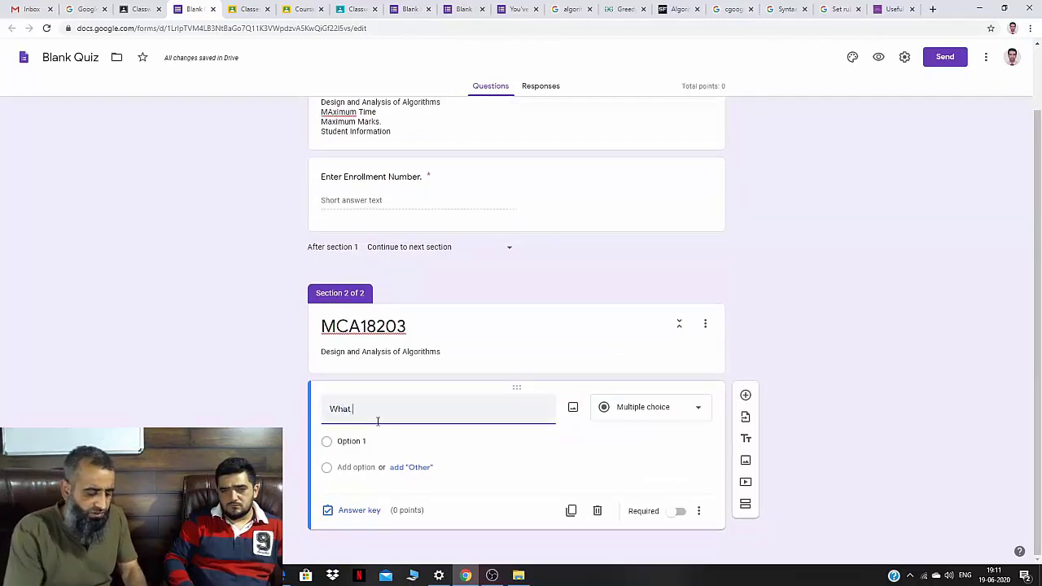
text( is the)
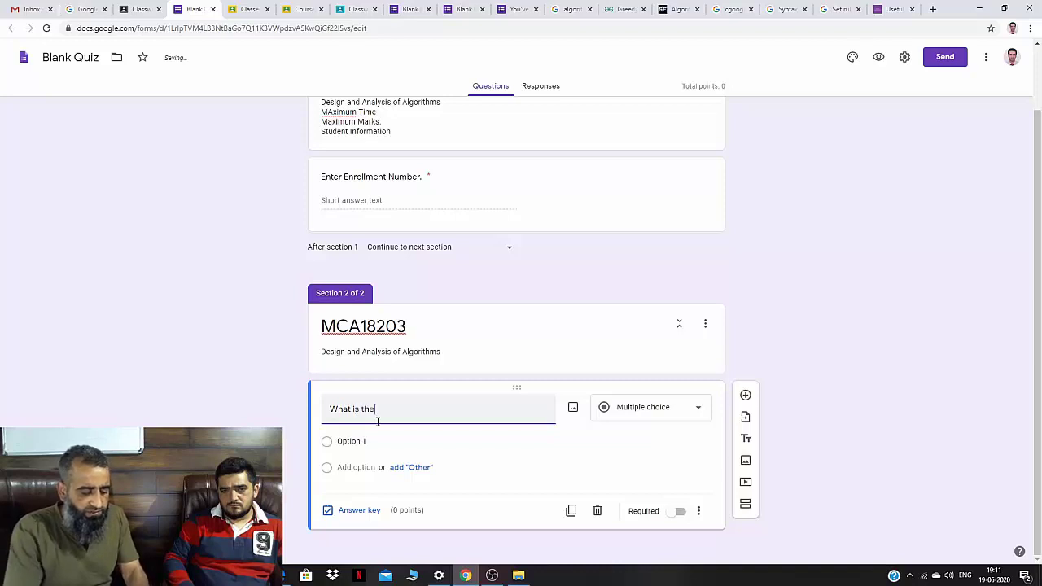
text( time comple)
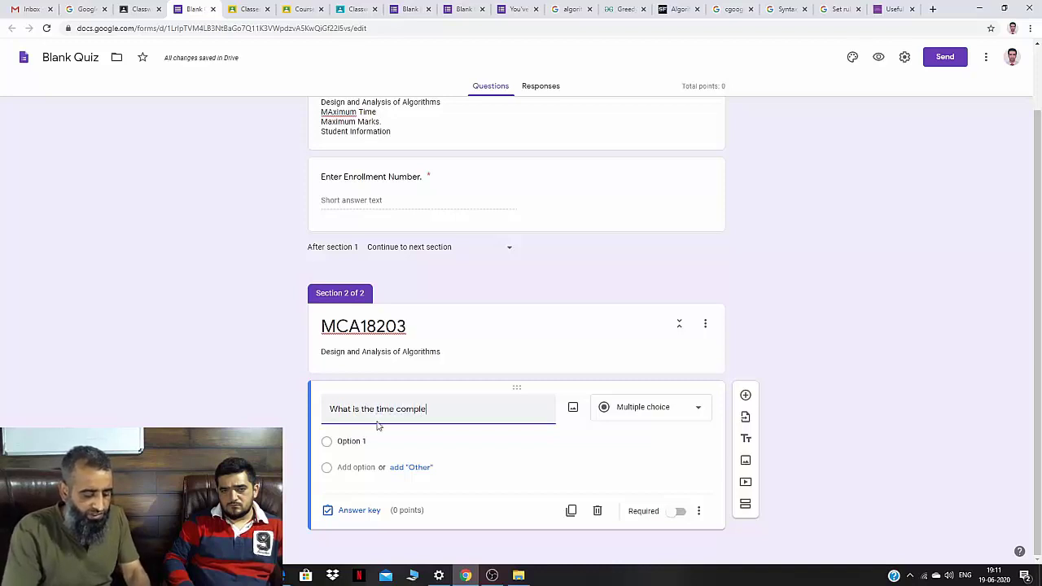
text(xity of Lim)
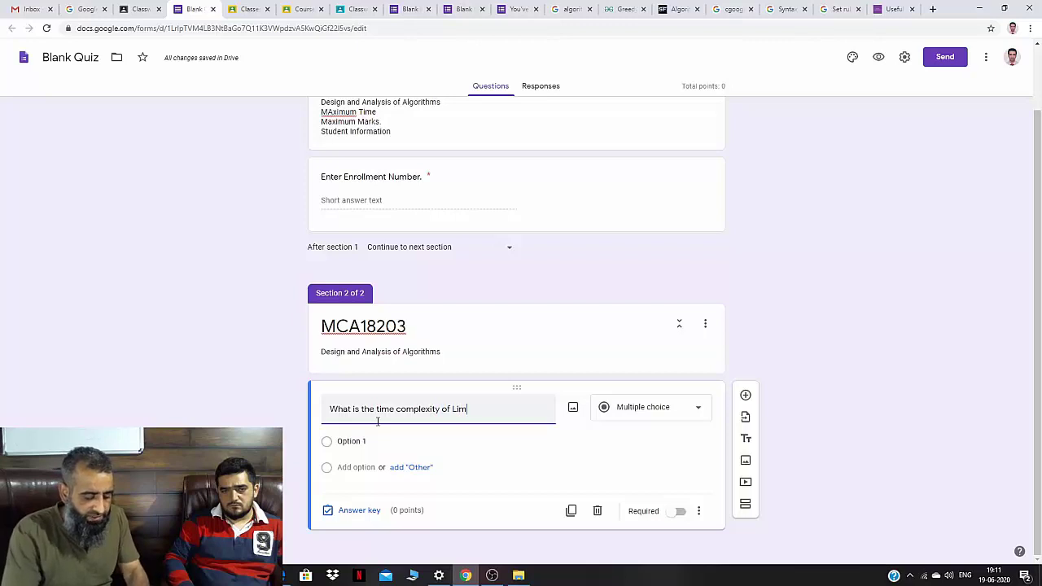
key(BackSpace)
text(nea)
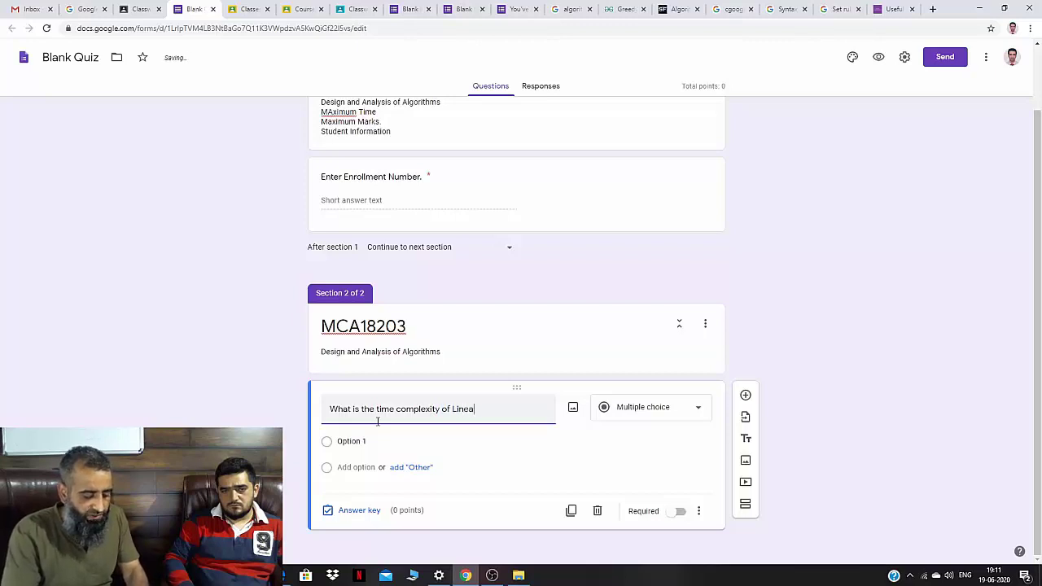
text(r search )
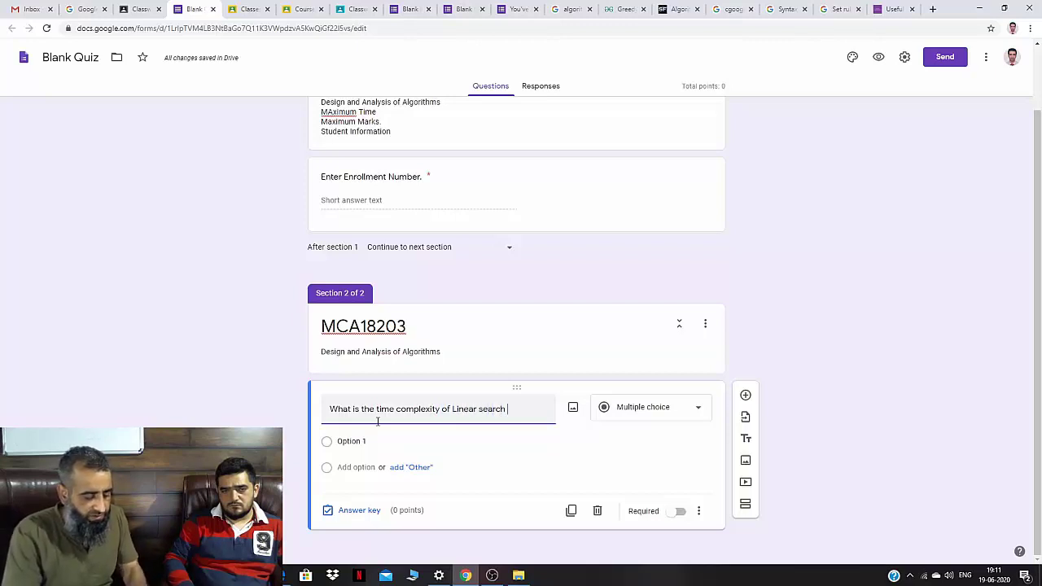
text(Algorithm)
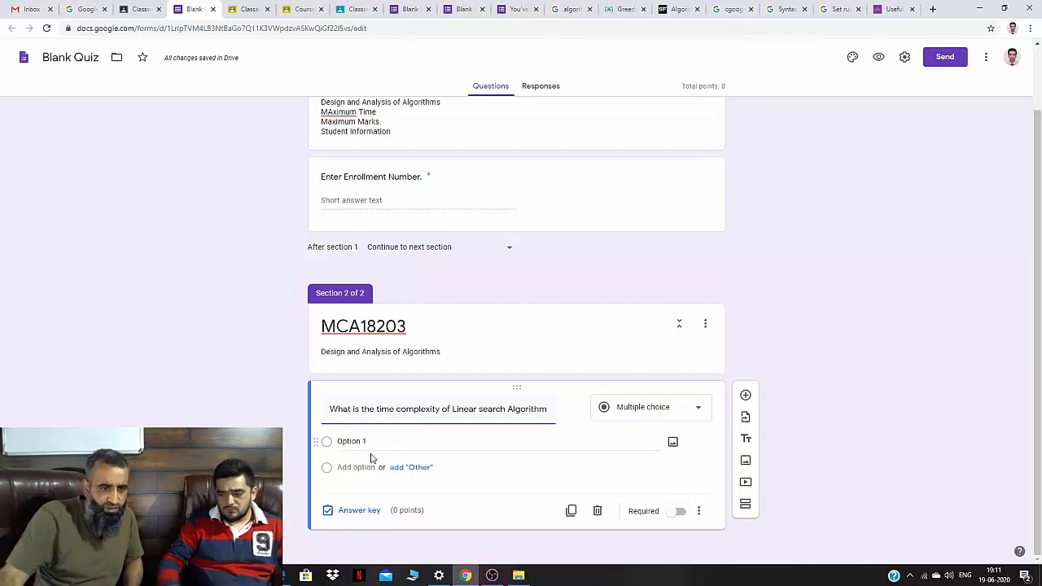
text(?)
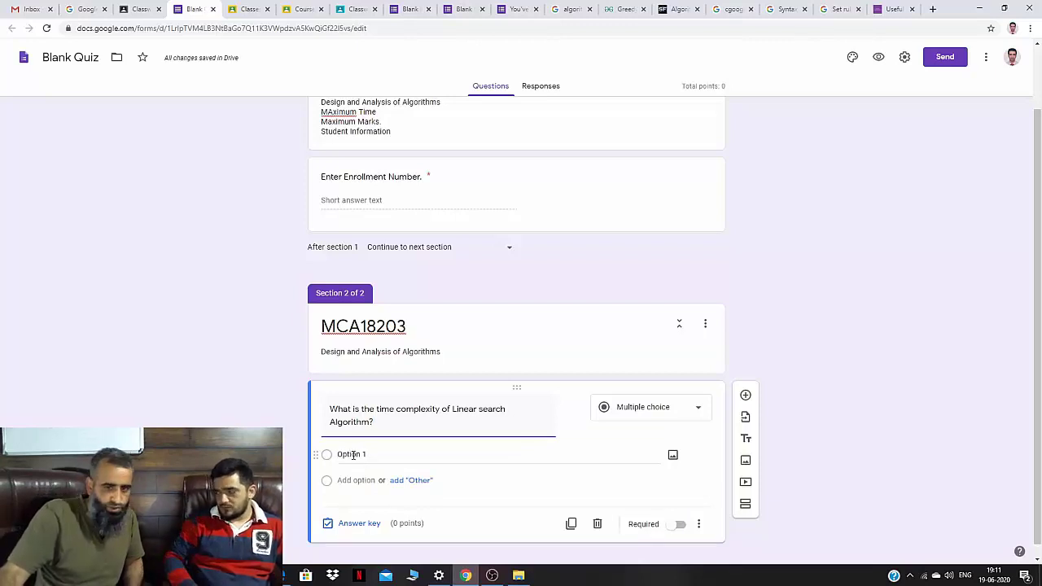
Give it answer choices O(n), O(logn), O(nlogn) and an Other option.
click(354, 454)
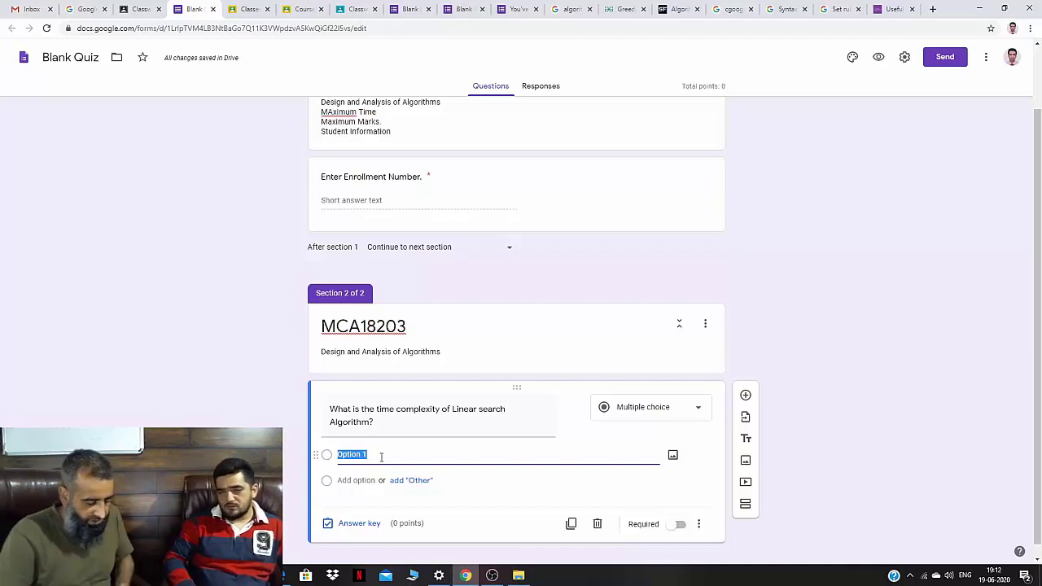
text(O(n)
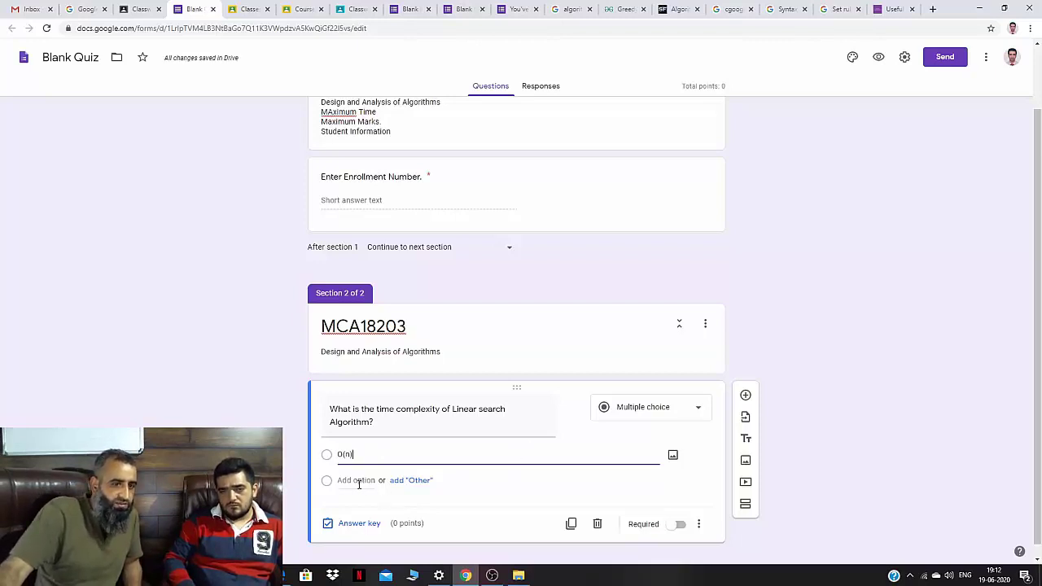
click(356, 482)
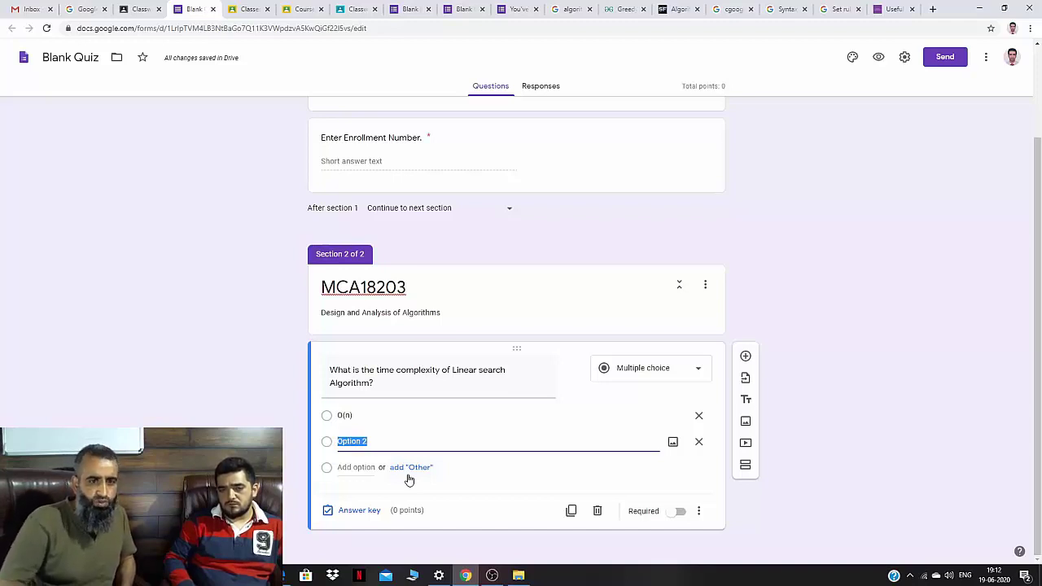
text(O)
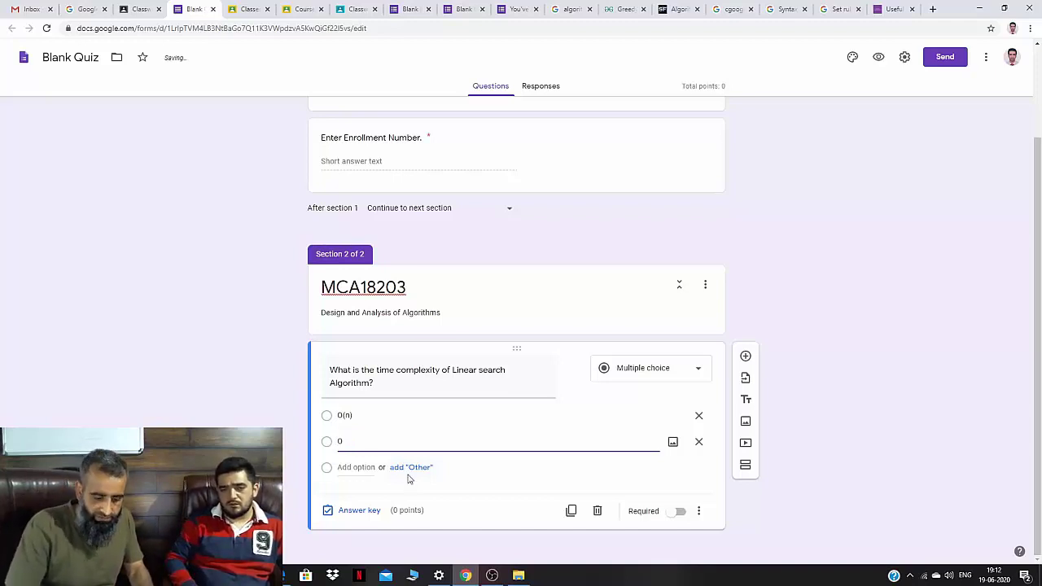
text(())
text(logn)
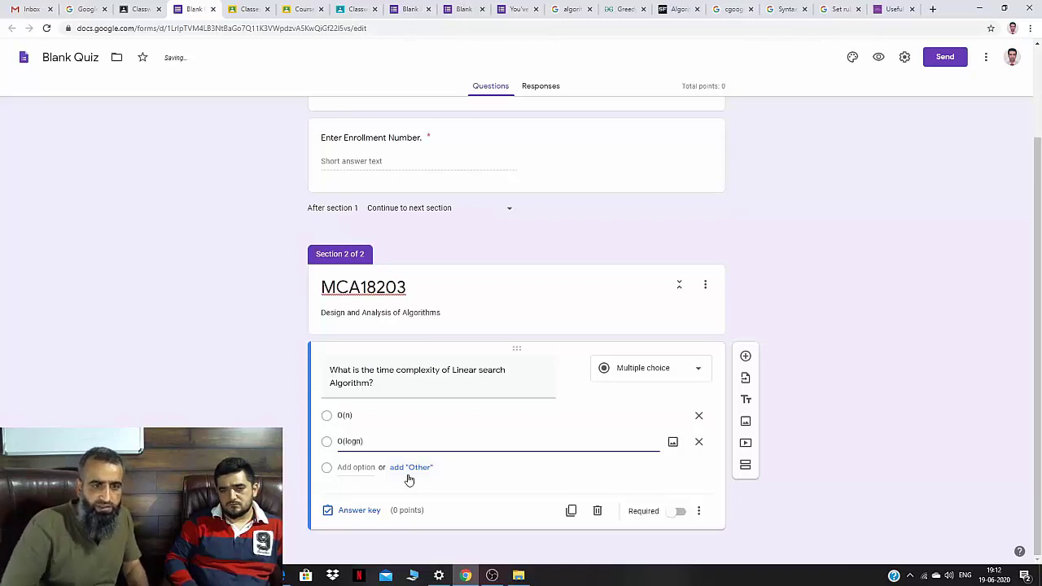
click(363, 467)
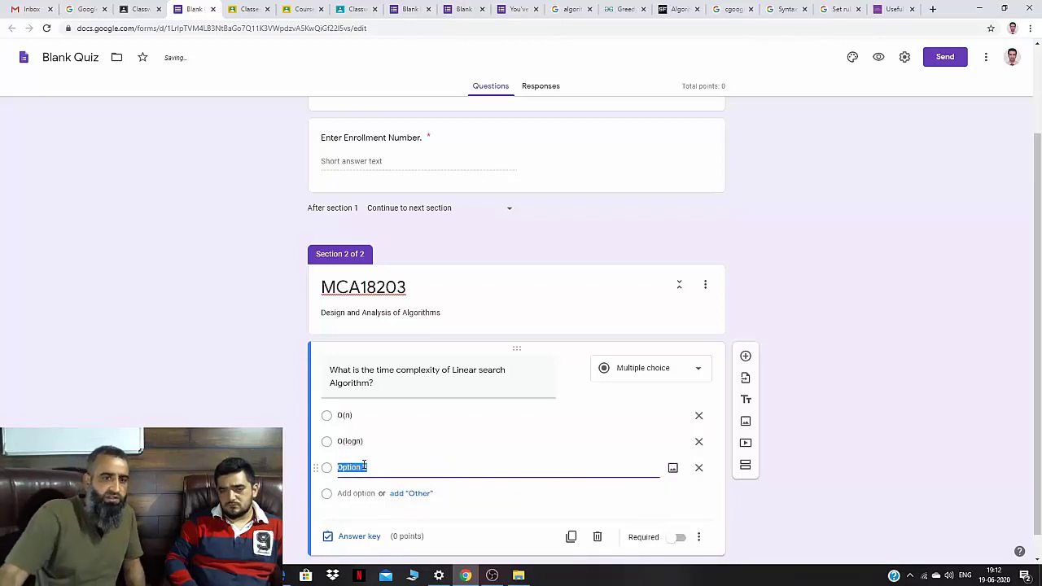
text(O(nl)
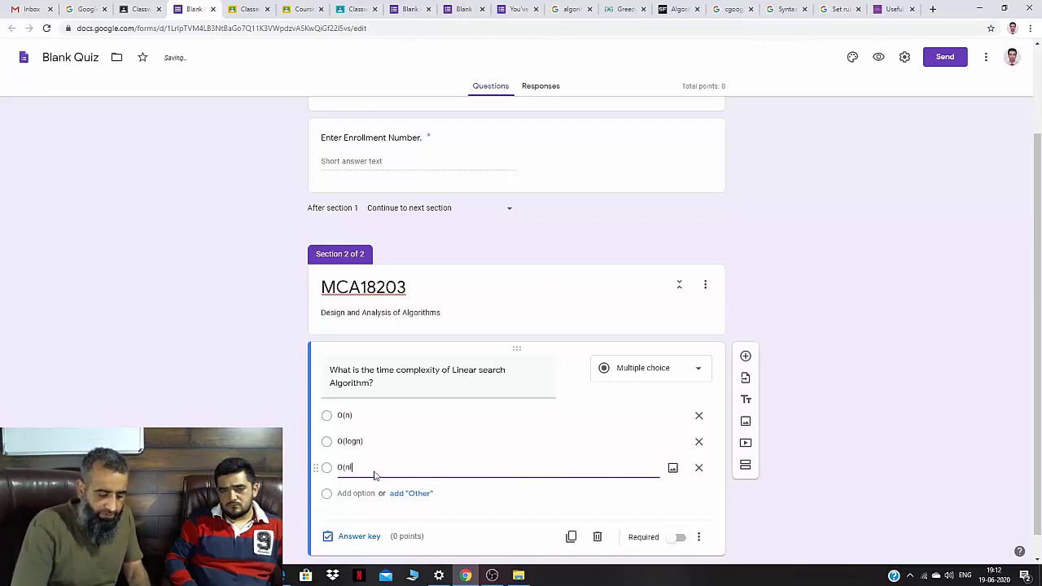
text(ogn))
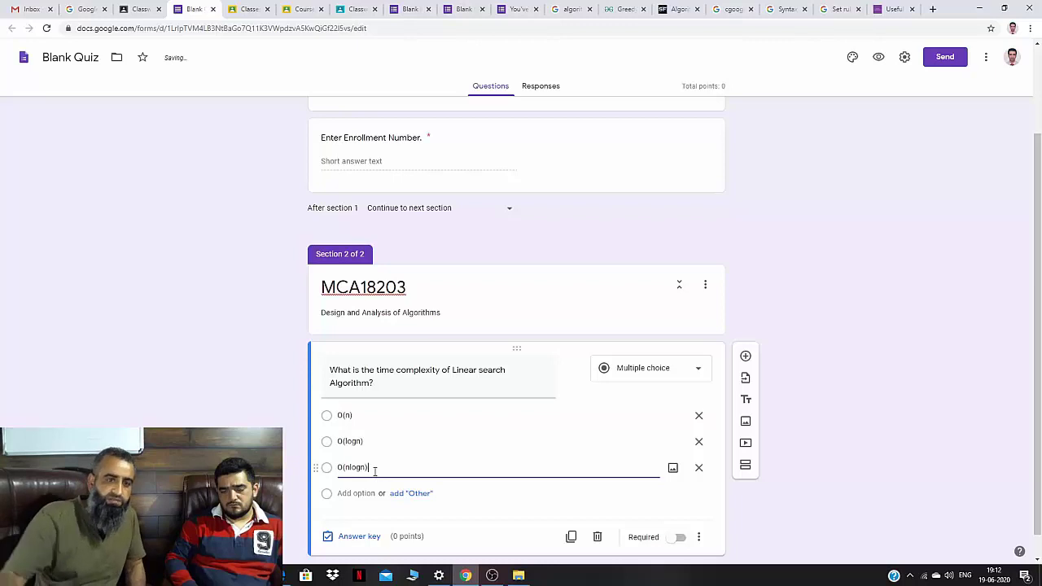
click(398, 494)
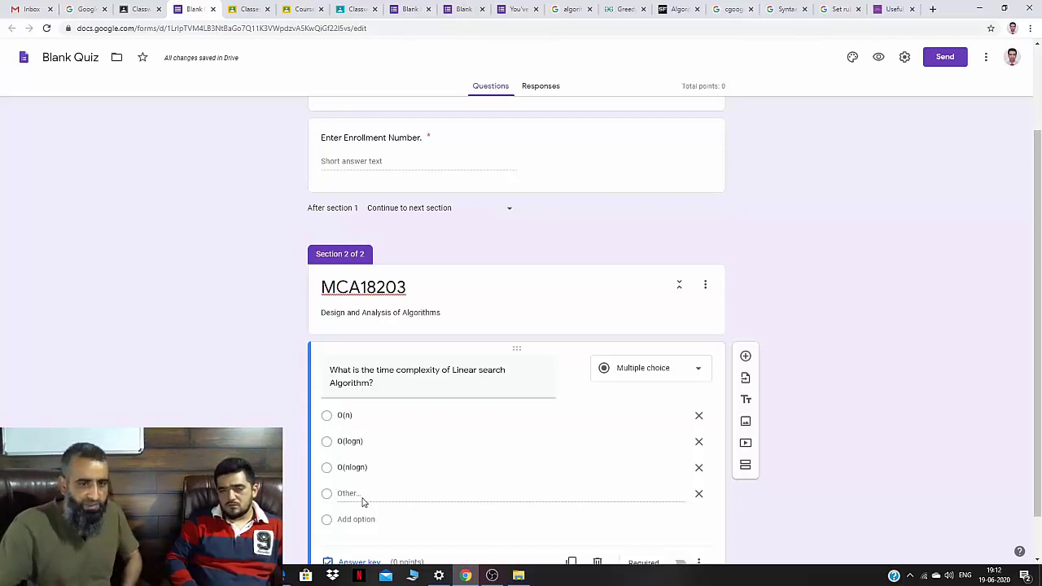
Mark the linear search question required and open its answer key.
scroll(362, 500, down, 1)
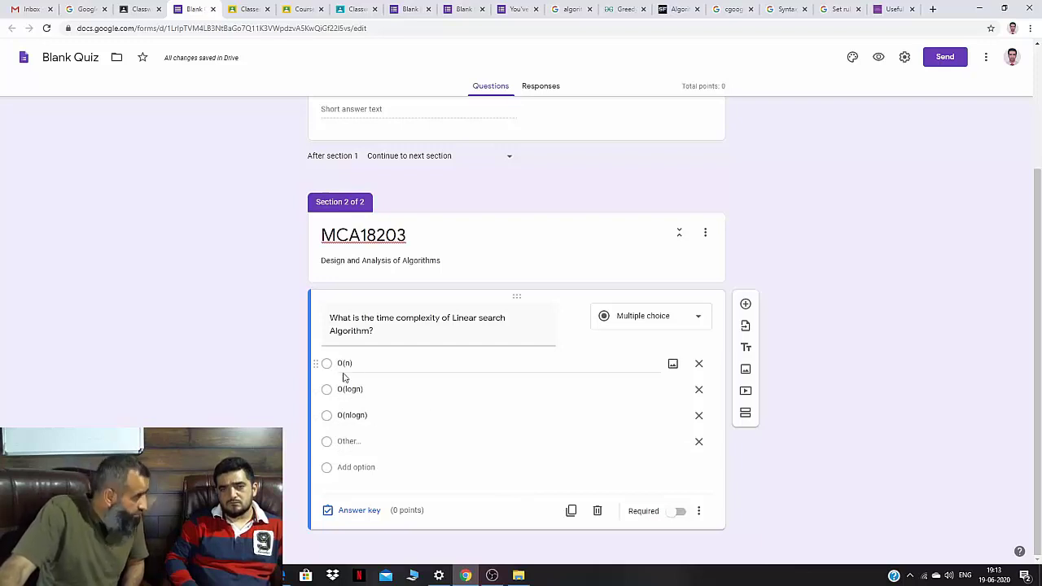
click(679, 511)
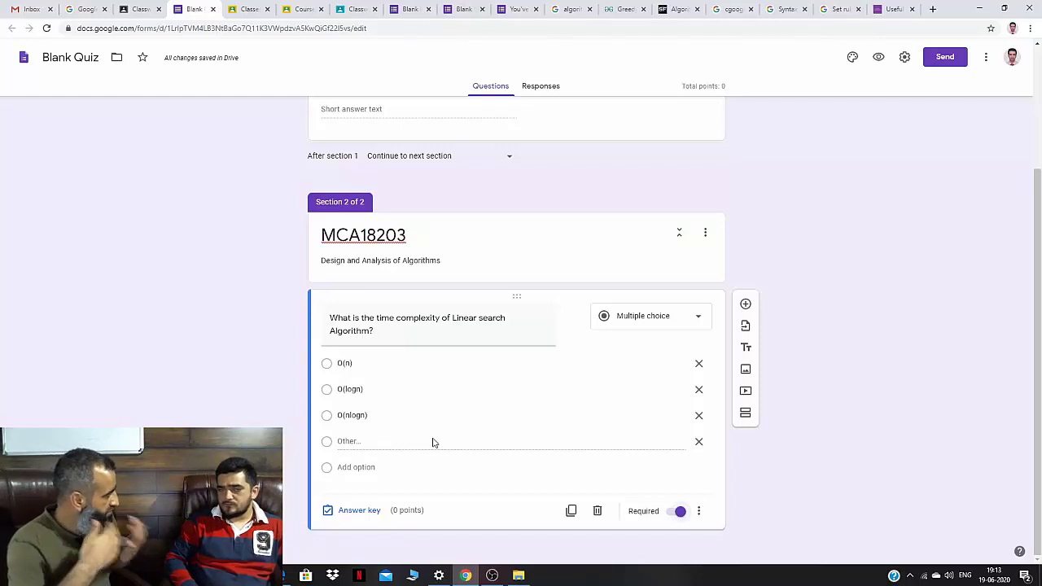
click(341, 511)
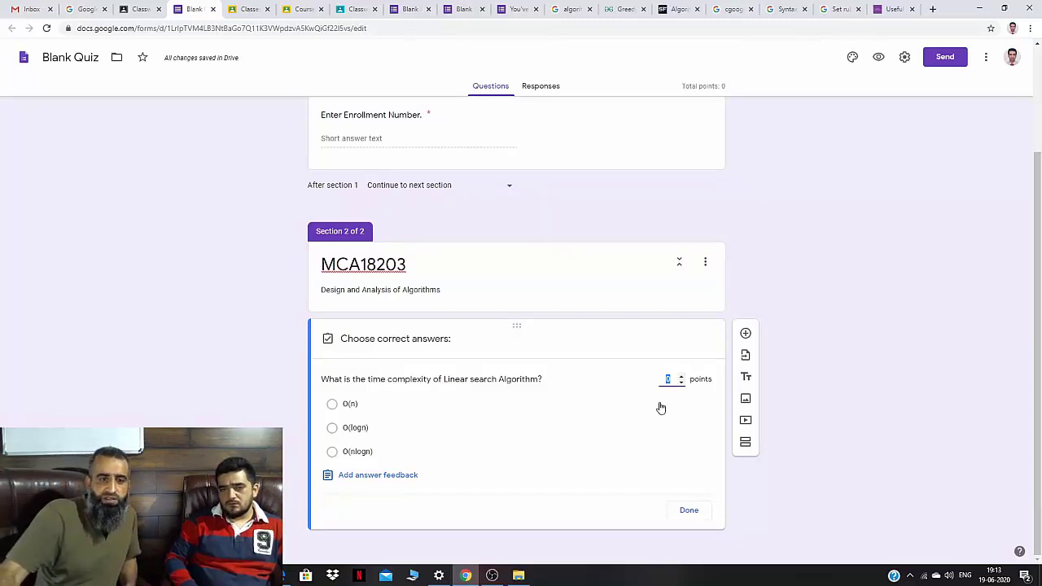
Set O(n) as the correct answer worth 1 point, without adding feedback.
click(681, 380)
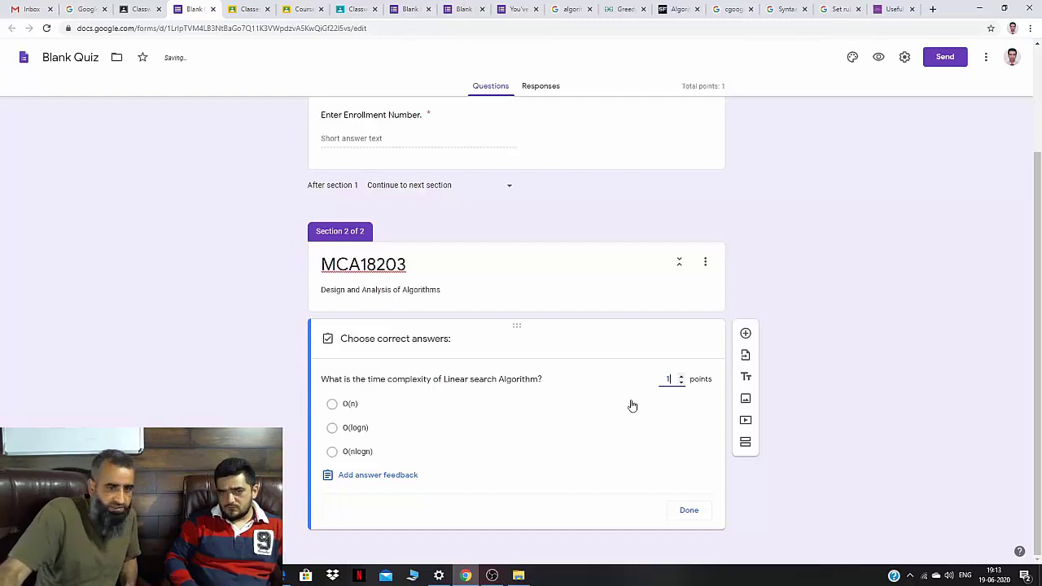
click(367, 479)
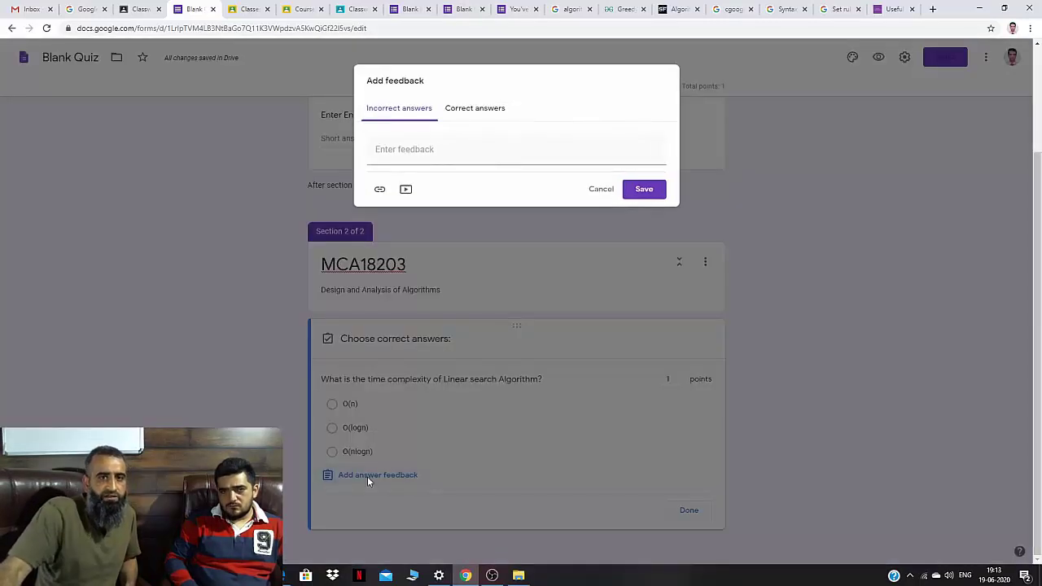
click(600, 195)
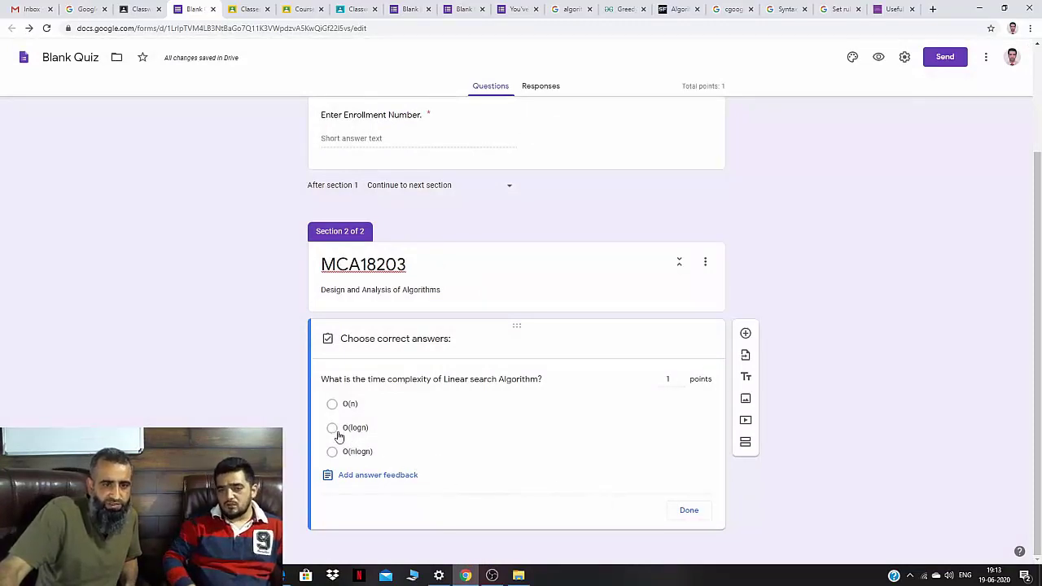
click(332, 404)
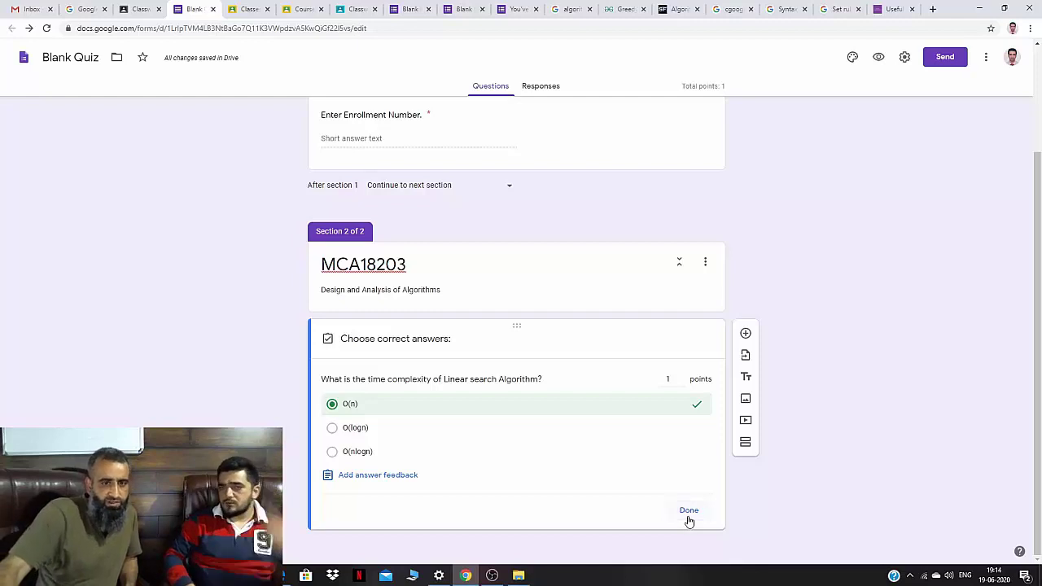
click(689, 510)
scroll(547, 474, down, 1)
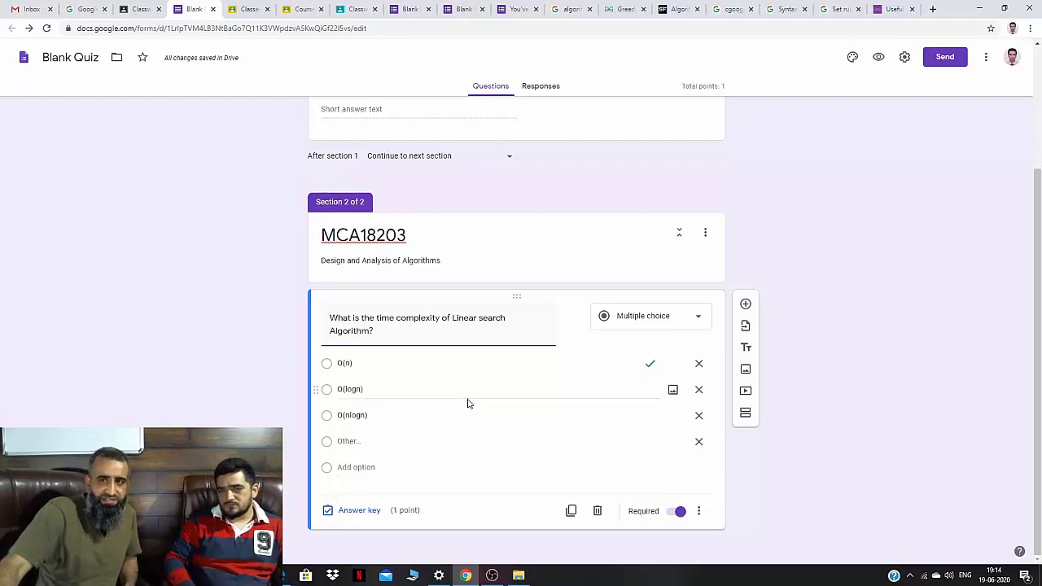
Preview the quiz and submit a short test enrollment number, which validation rejects.
click(878, 57)
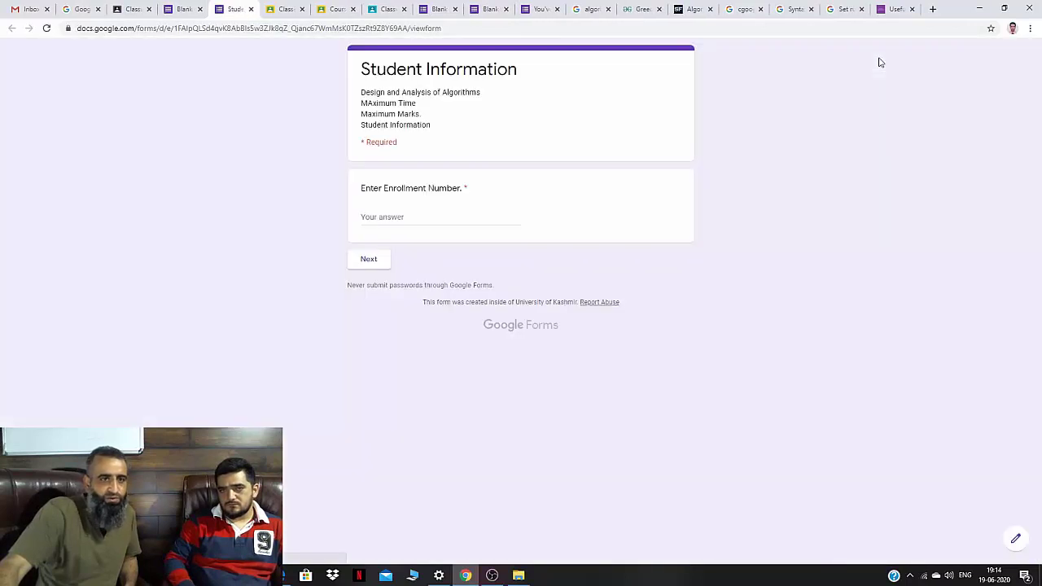
click(368, 216)
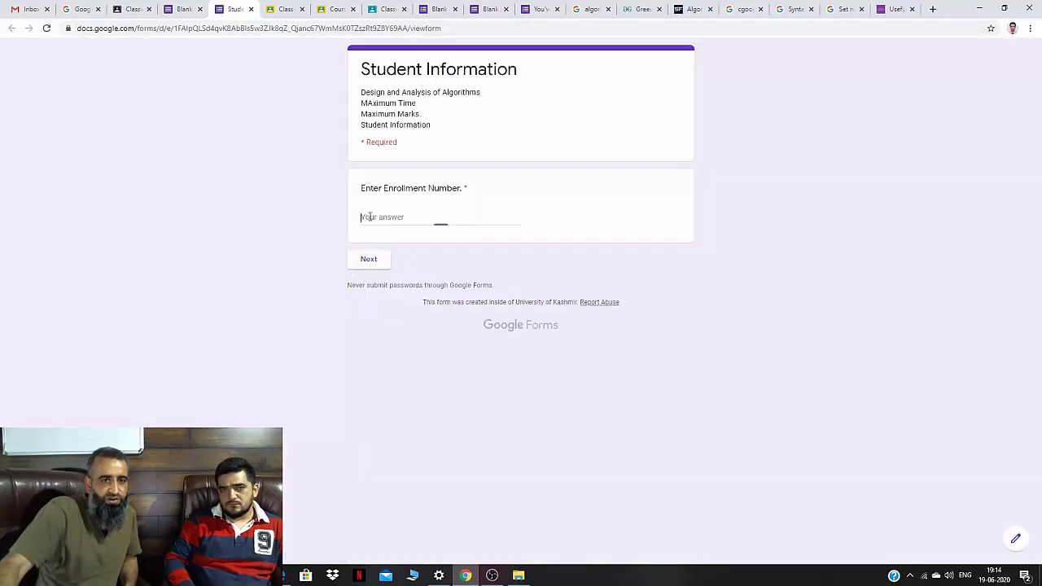
text(1212)
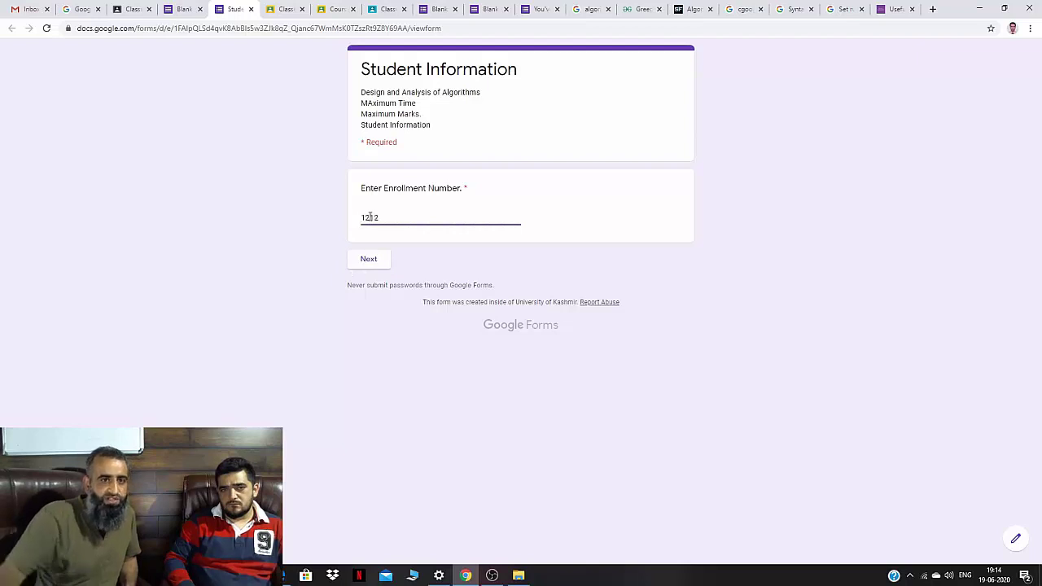
click(371, 260)
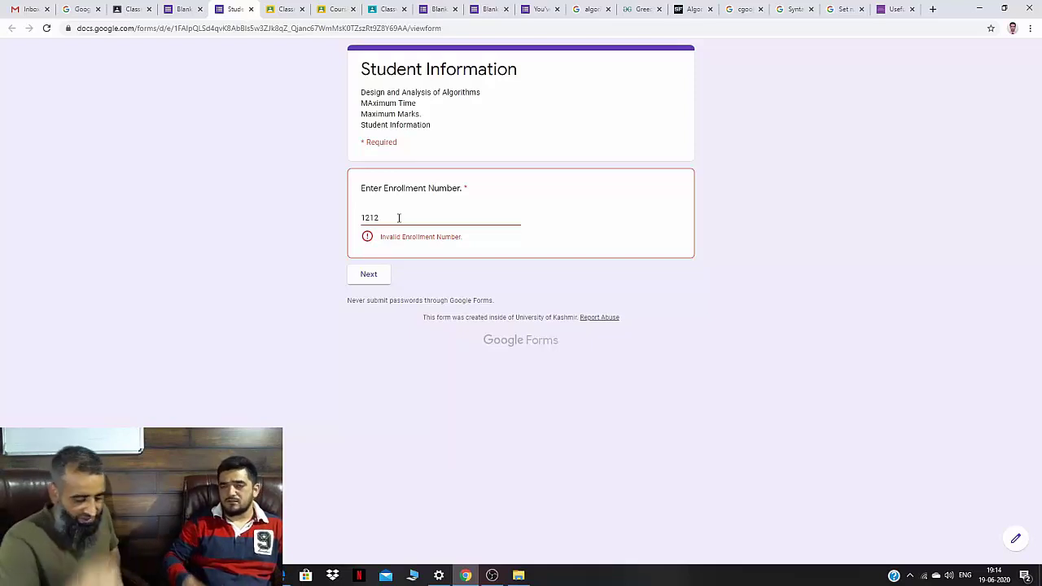
Replace the rejected number with a ten-digit test enrollment number.
click(398, 217)
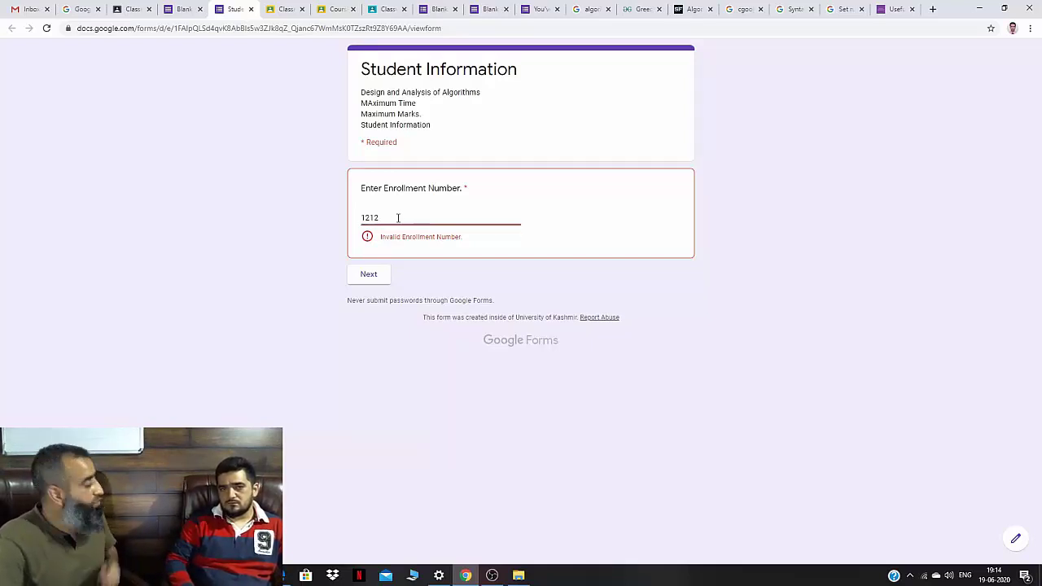
key(BackSpace)
key(BackSpace)
key(BackSpace)
key(BackSpace)
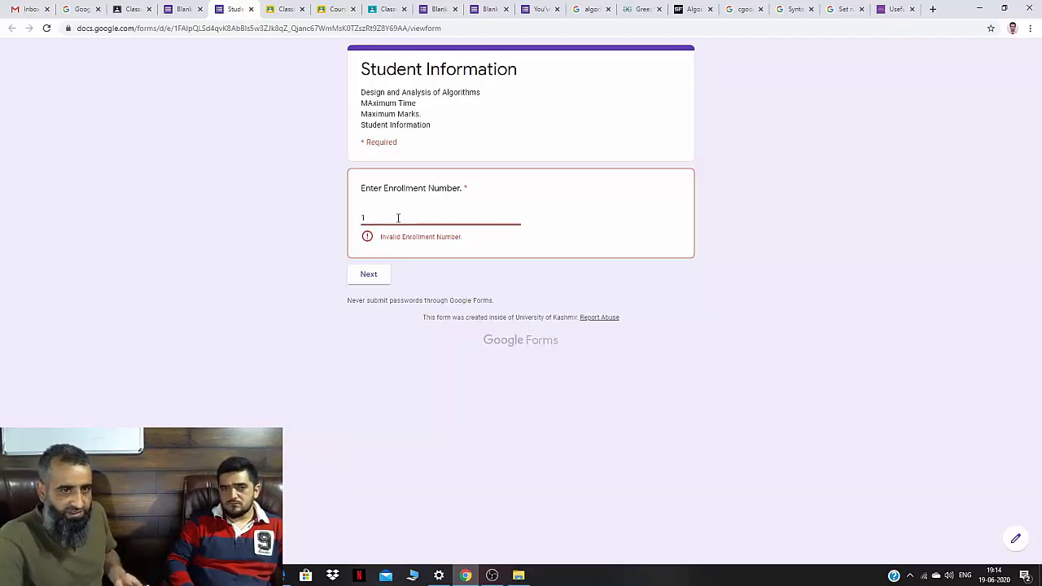
text(123)
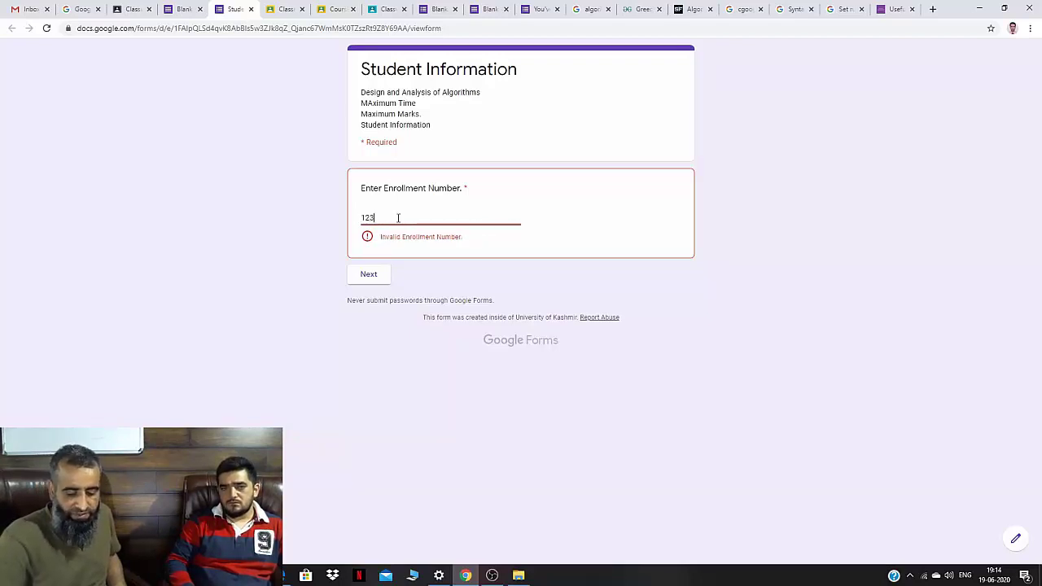
text(4567890)
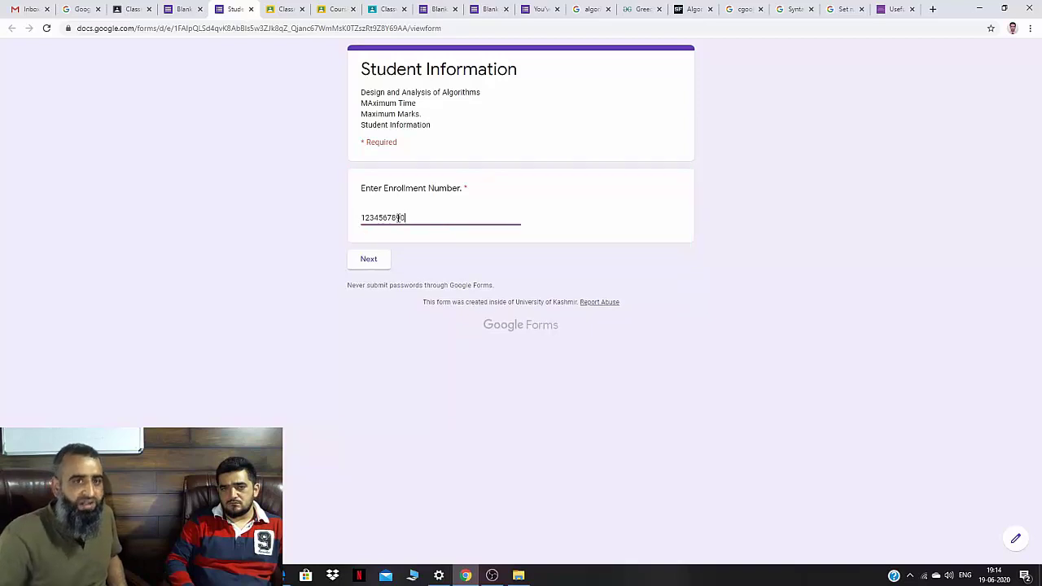
Submit a test response with O(nlogn) selected as the answer, then return to the Blank Quiz editor.
click(370, 260)
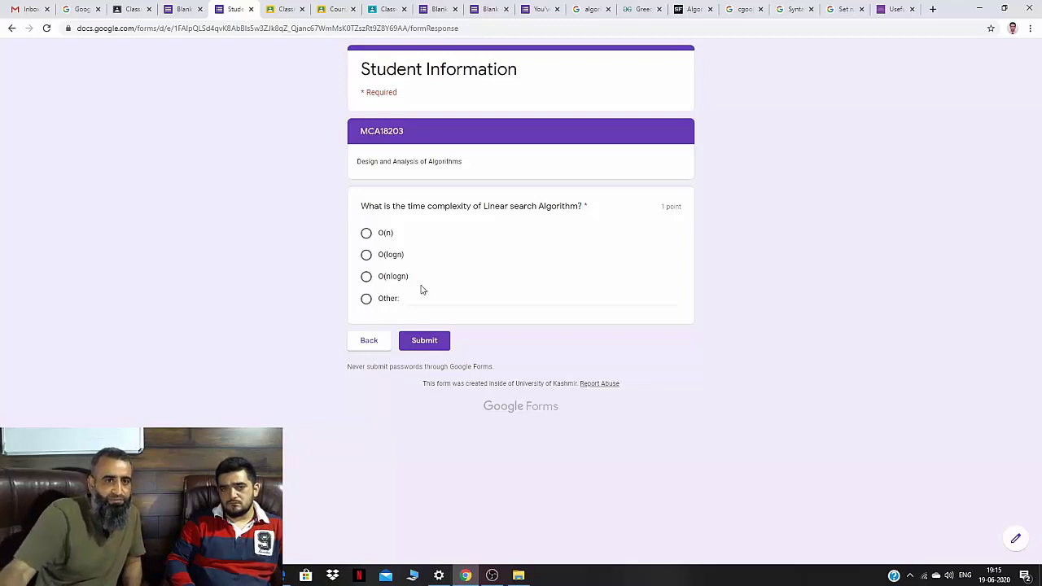
click(366, 234)
click(366, 276)
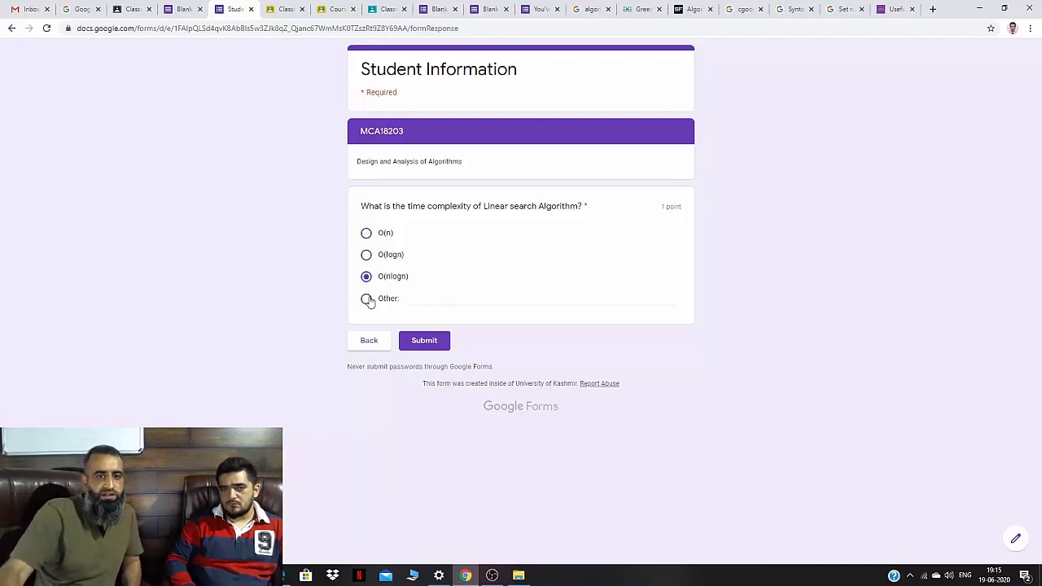
click(367, 299)
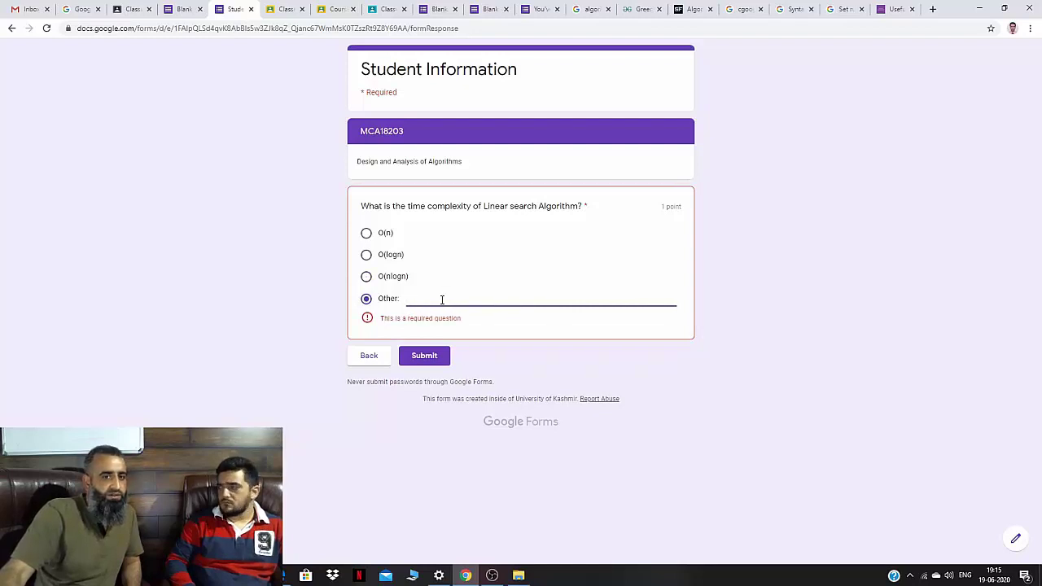
click(368, 278)
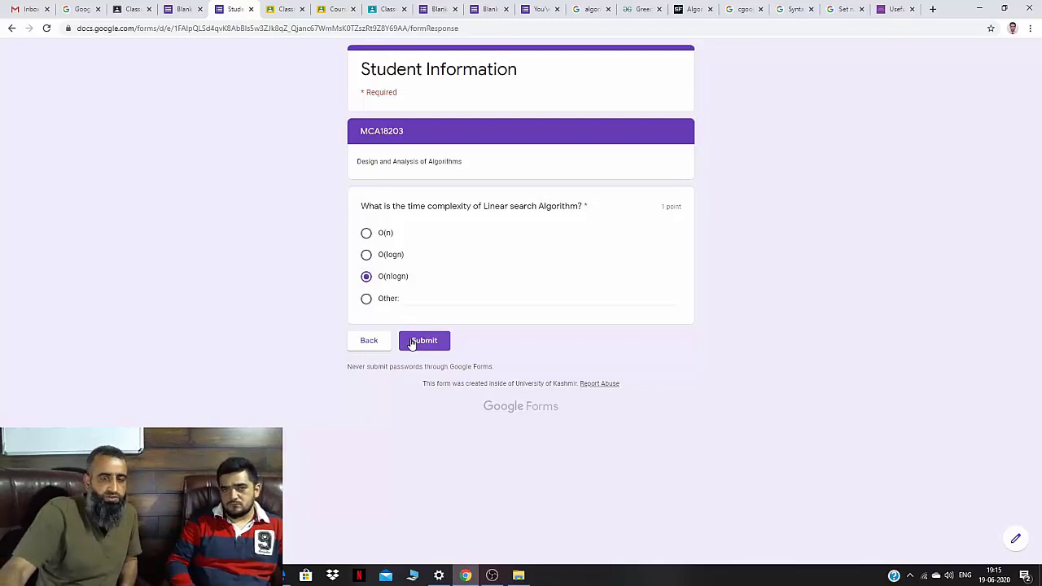
click(424, 342)
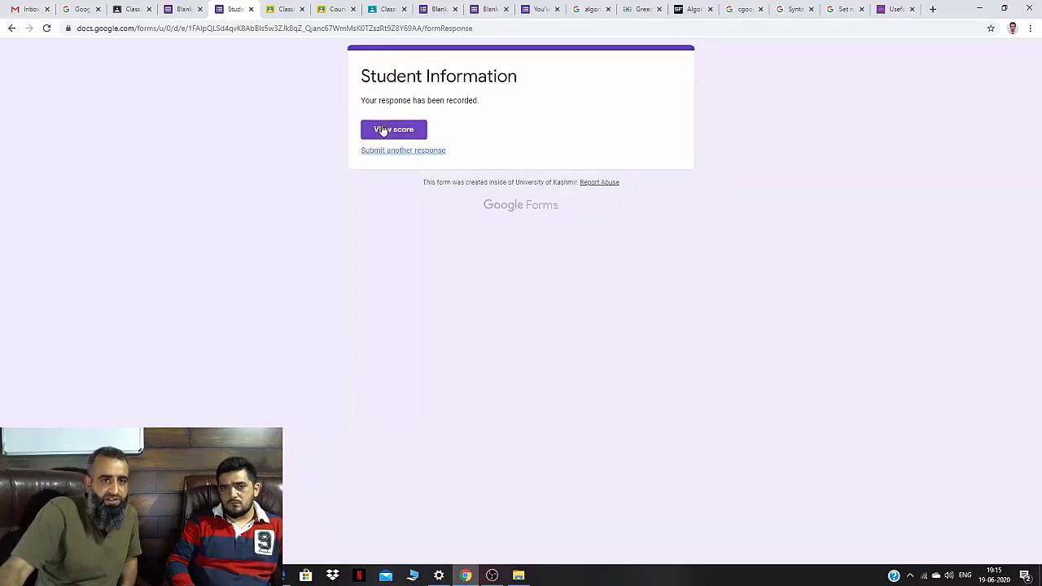
click(193, 7)
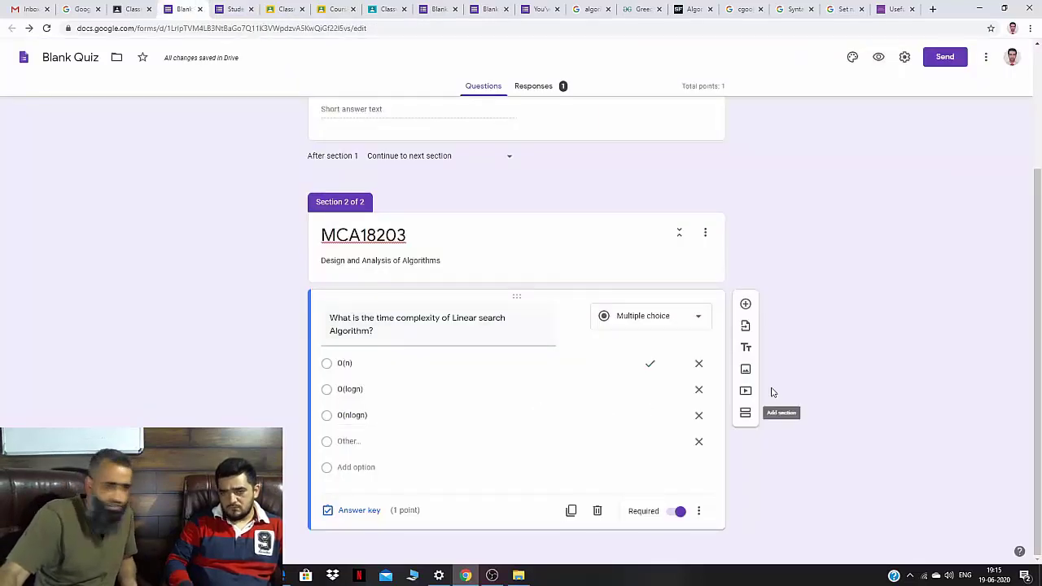
Insert a new blank multiple-choice question after the linear search question.
click(745, 304)
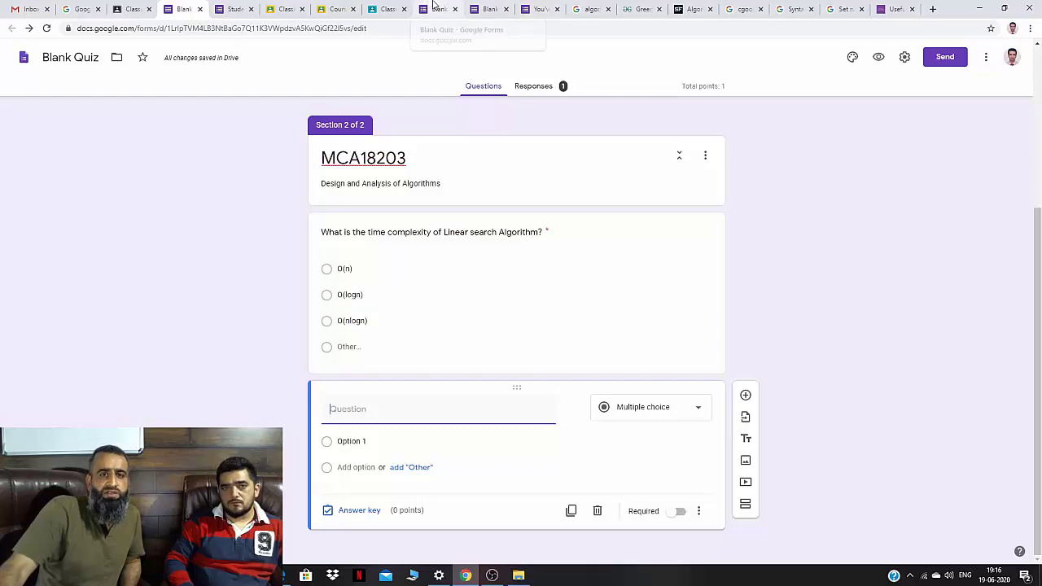
click(433, 6)
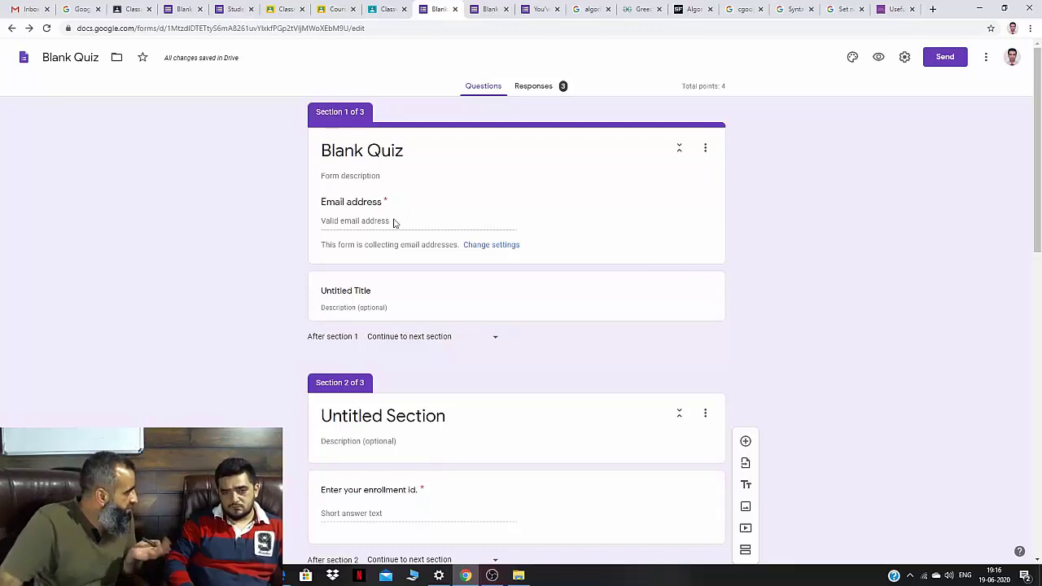
scroll(394, 223, down, 3)
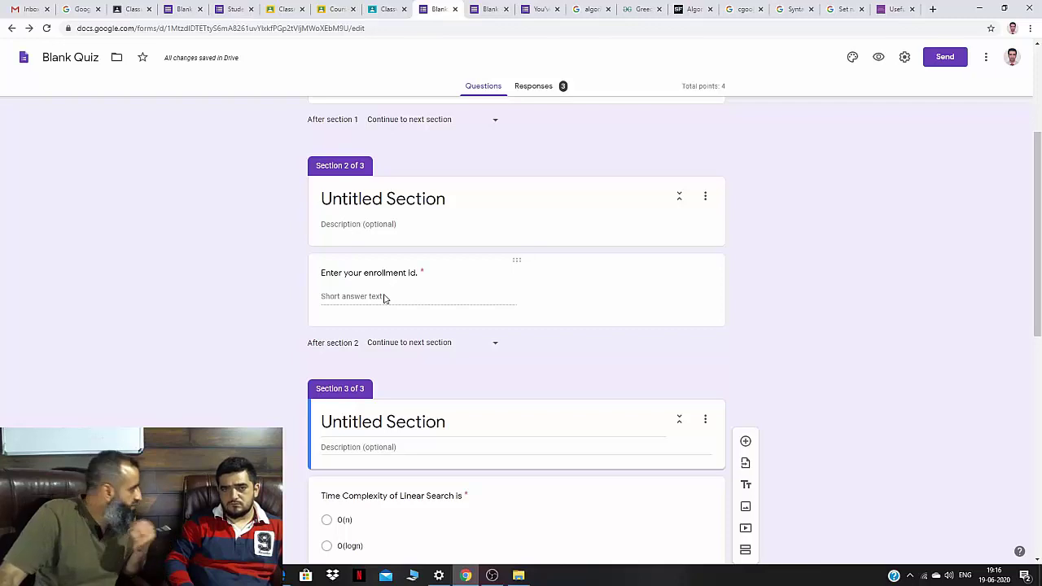
scroll(385, 299, down, 4)
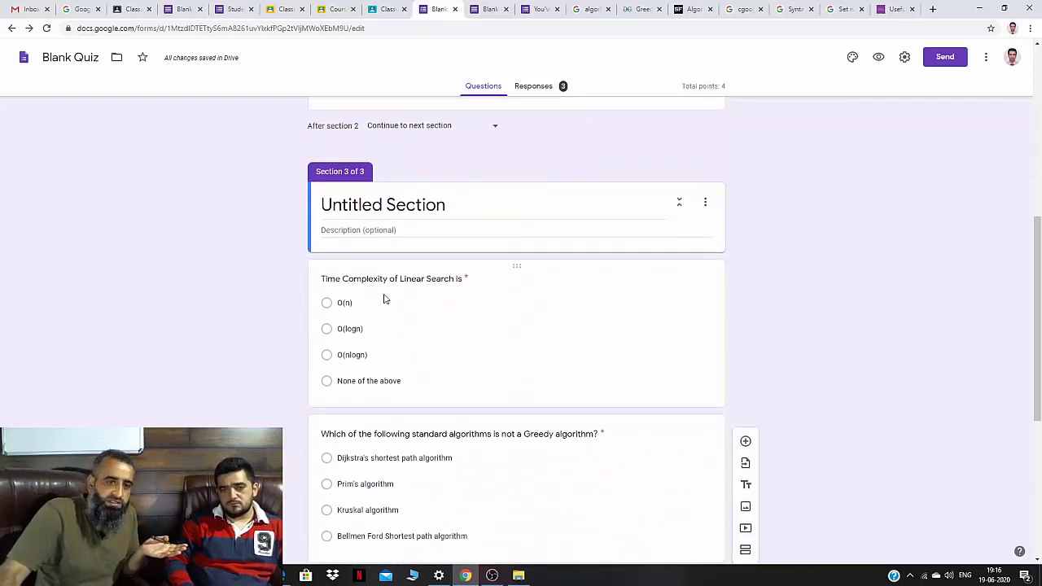
scroll(385, 299, down, 3)
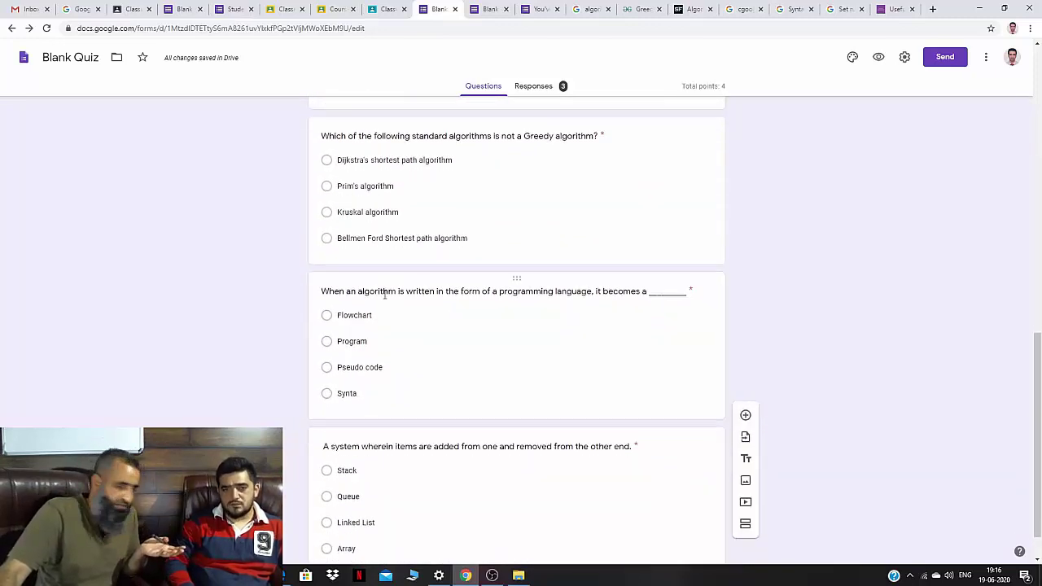
scroll(385, 295, up, 1)
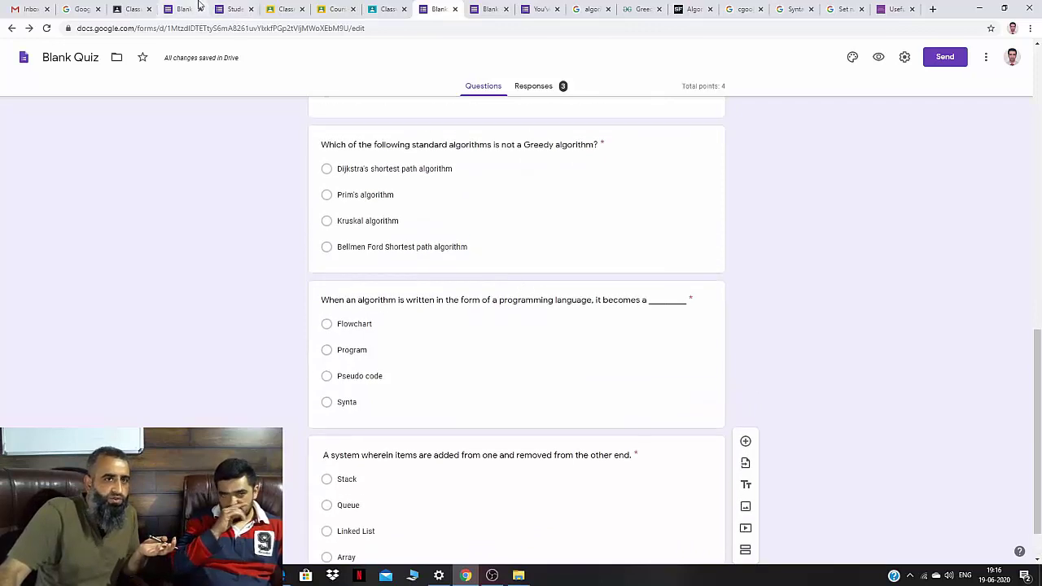
click(183, 9)
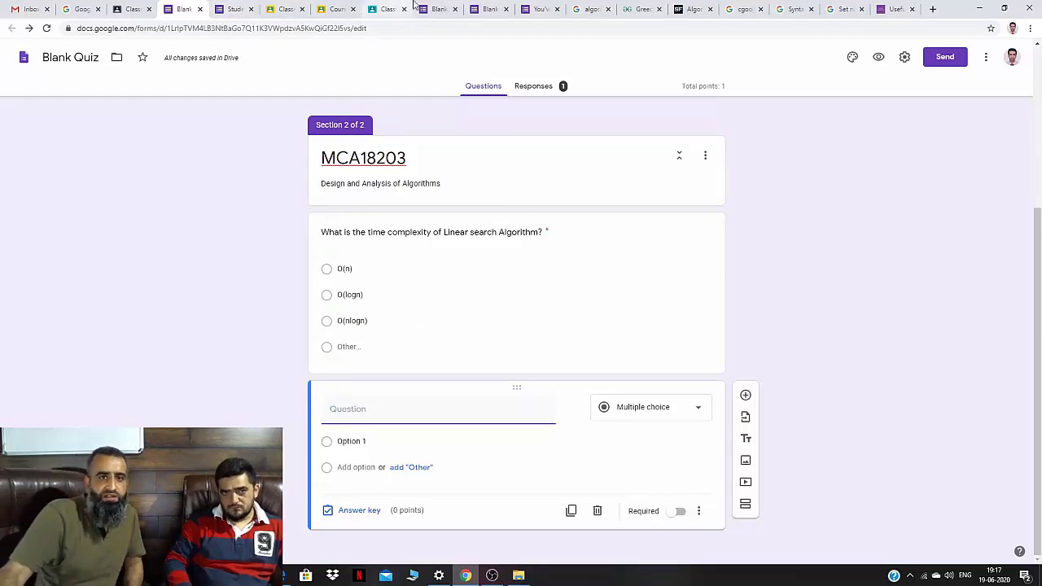
click(439, 9)
scroll(418, 320, up, 7)
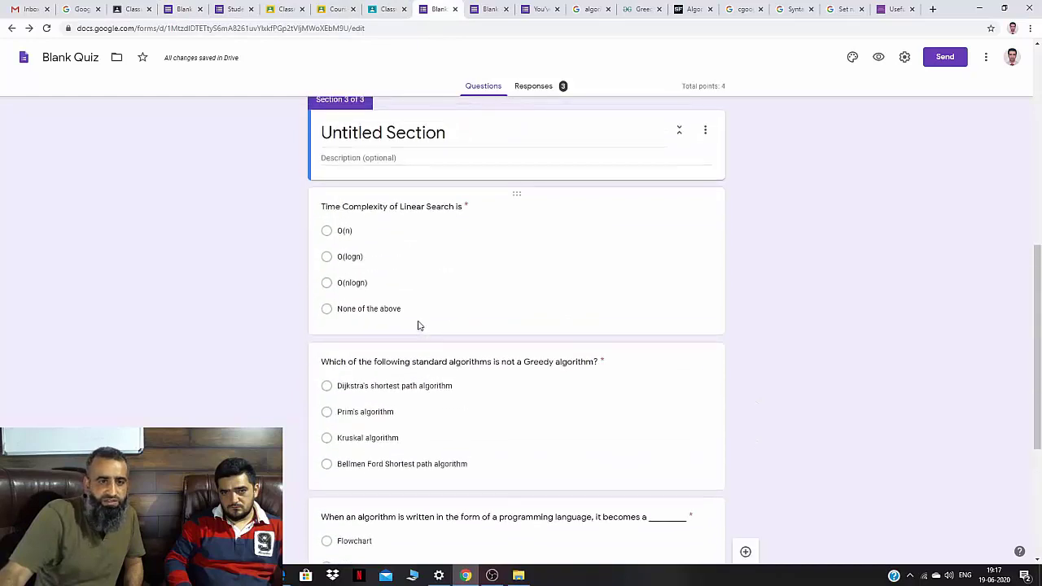
scroll(418, 320, up, 2)
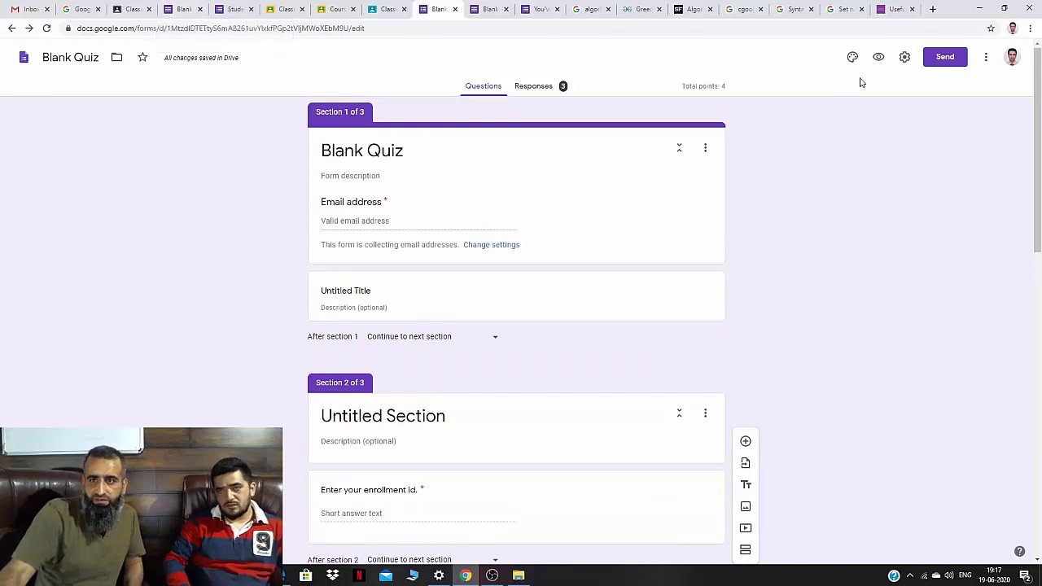
Preview the Blank Quiz with a sample email, step to page 2 and back, then return to MCA18203.
click(877, 59)
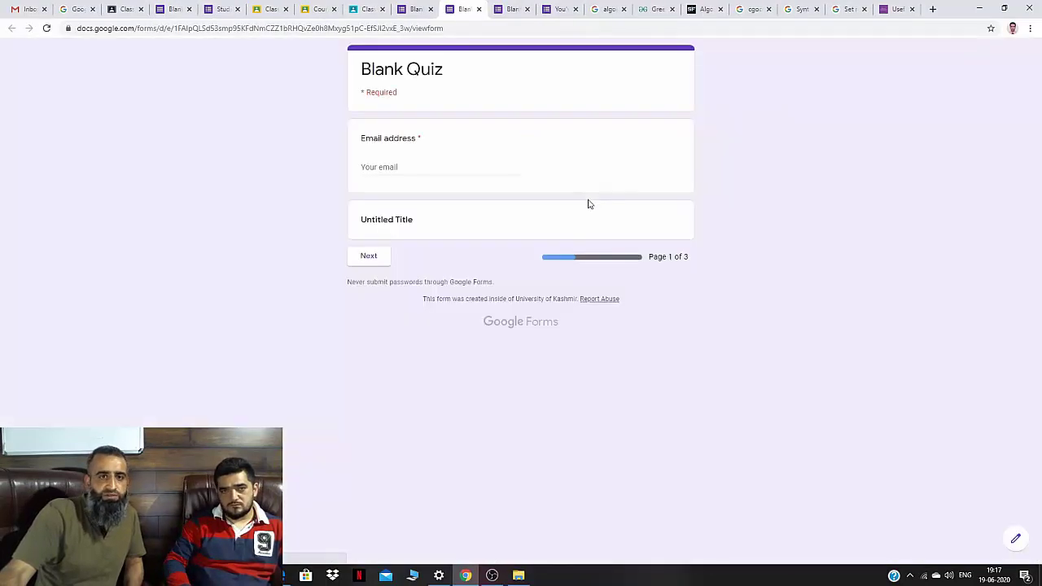
click(414, 172)
click(403, 189)
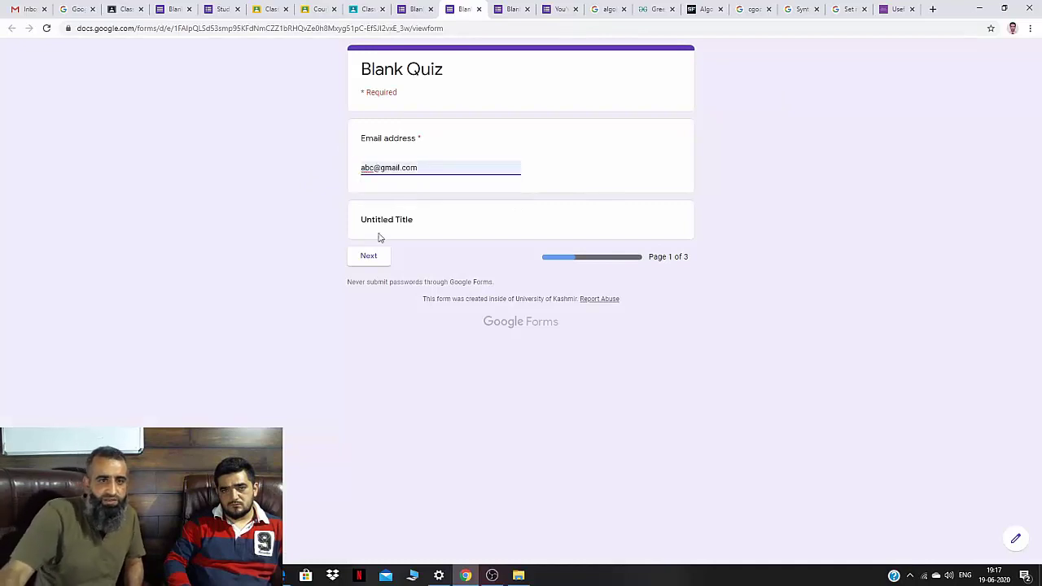
click(367, 257)
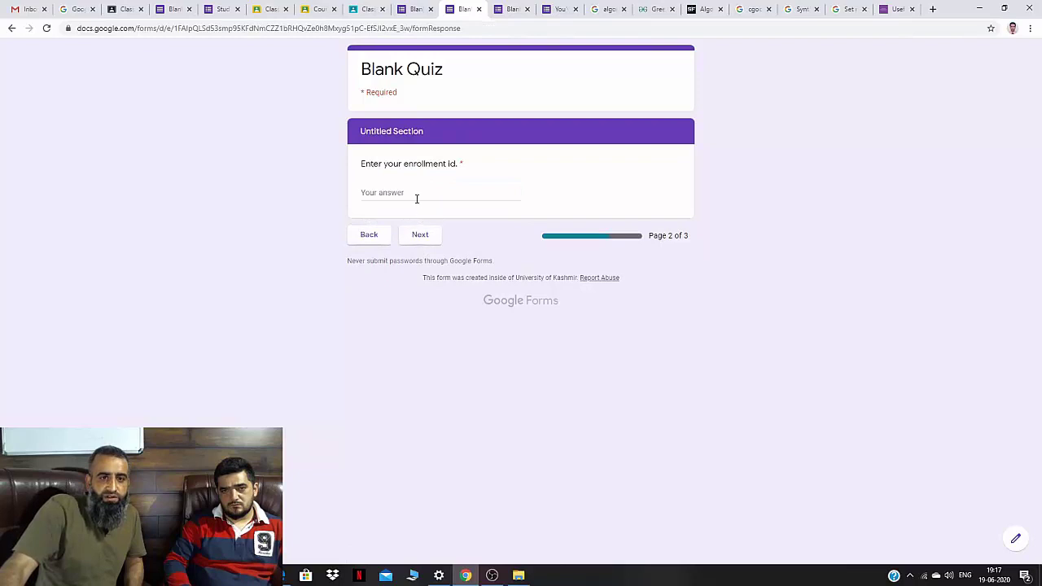
click(369, 236)
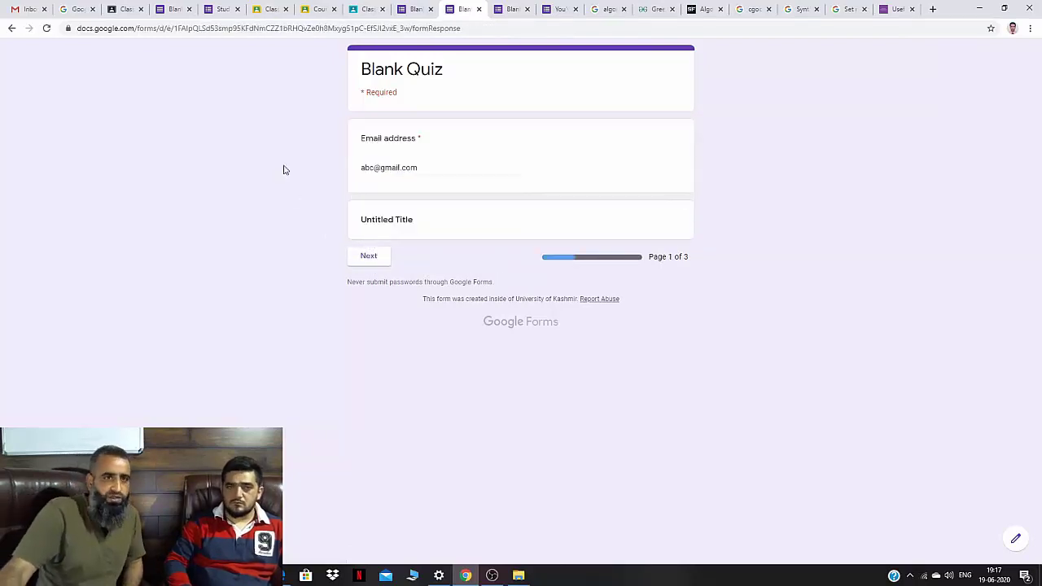
click(182, 8)
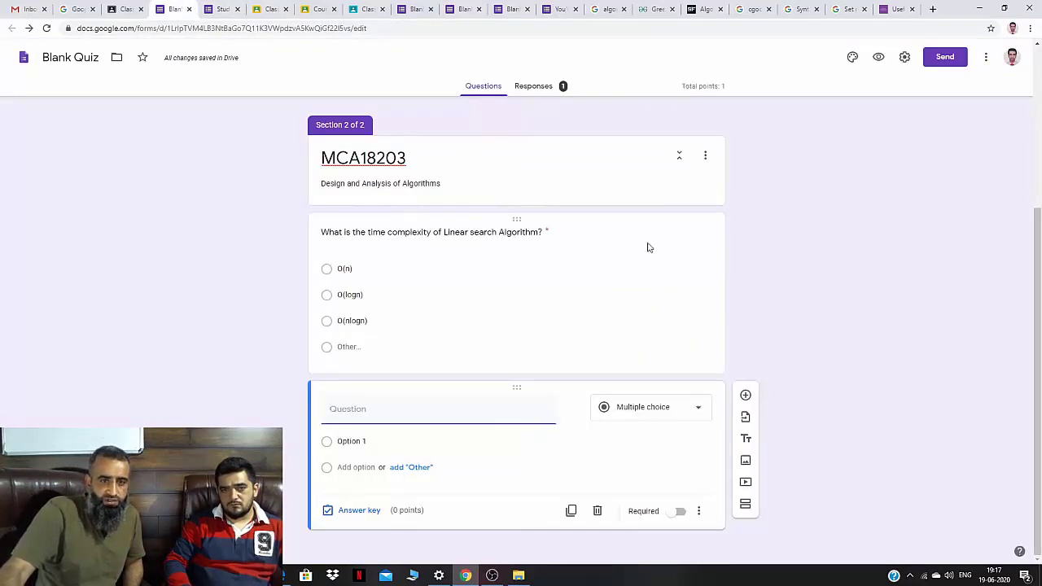
Open the MCA18203 quiz's Settings on the General tab.
click(903, 60)
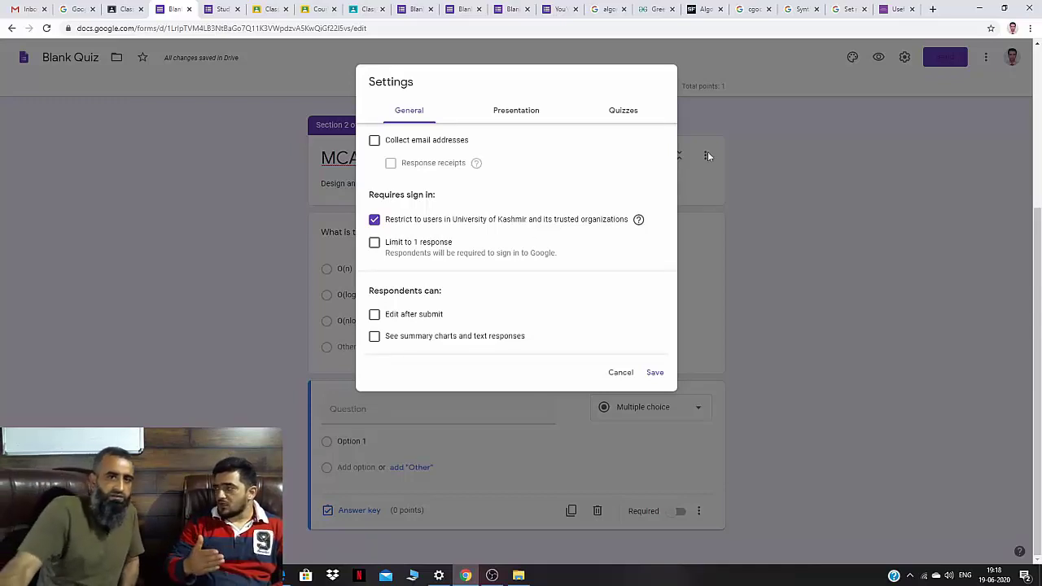
Switch on Collect email addresses, checking the Blank Quiz form for comparison along the way.
click(374, 141)
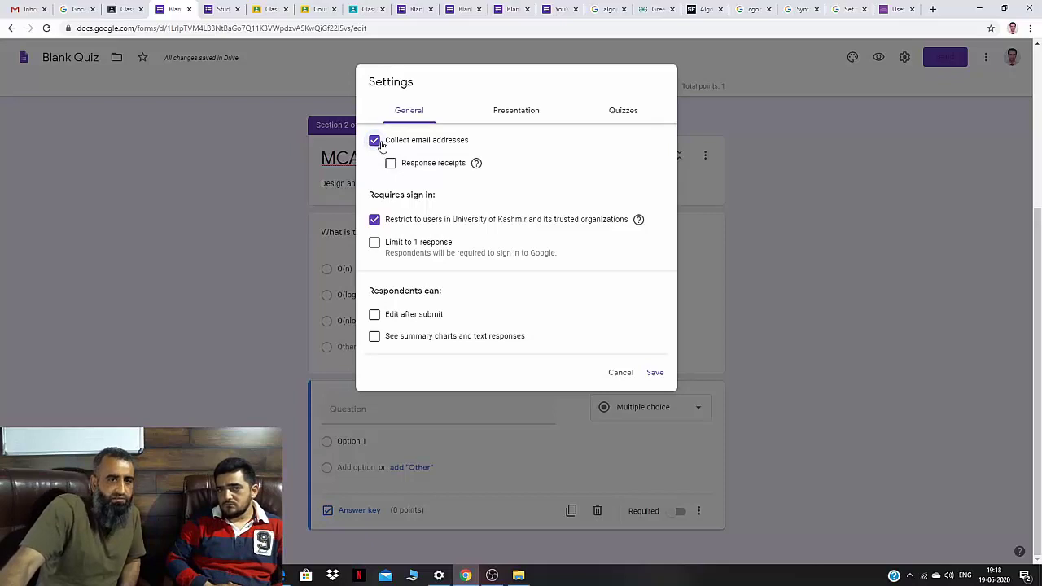
click(412, 9)
scroll(318, 233, down, 1)
scroll(314, 228, up, 1)
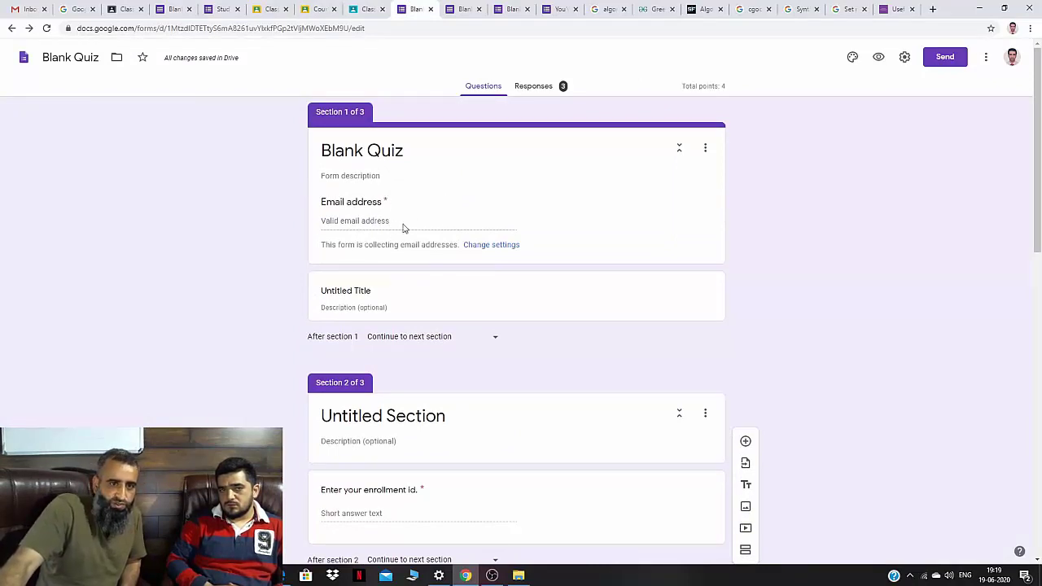
click(174, 9)
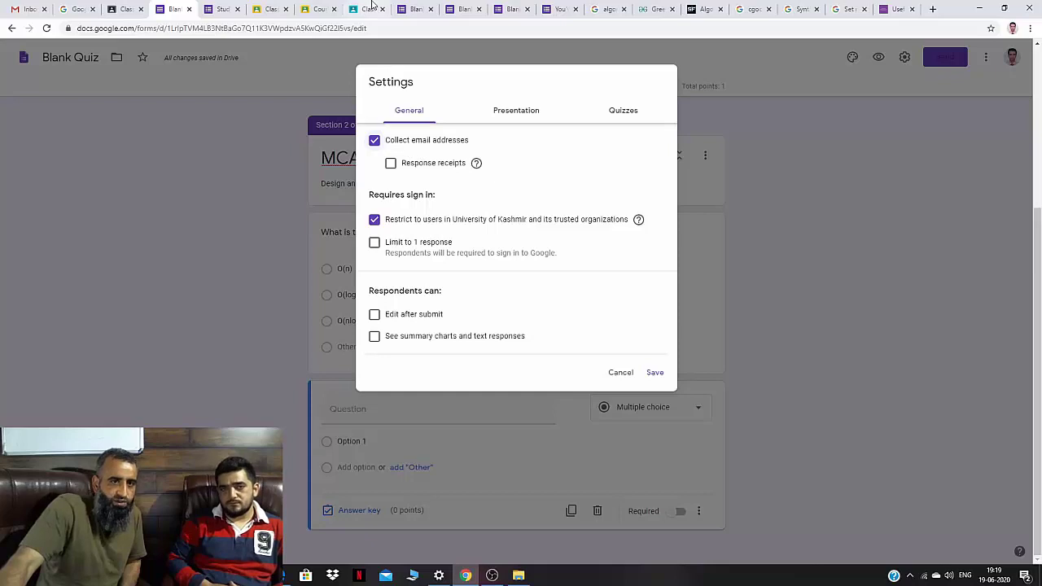
click(411, 8)
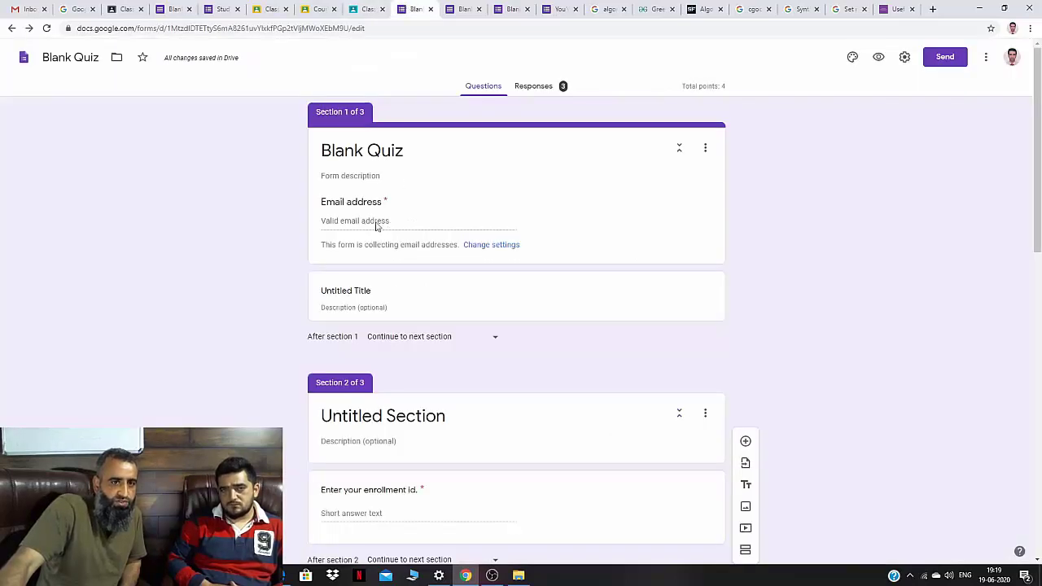
click(184, 10)
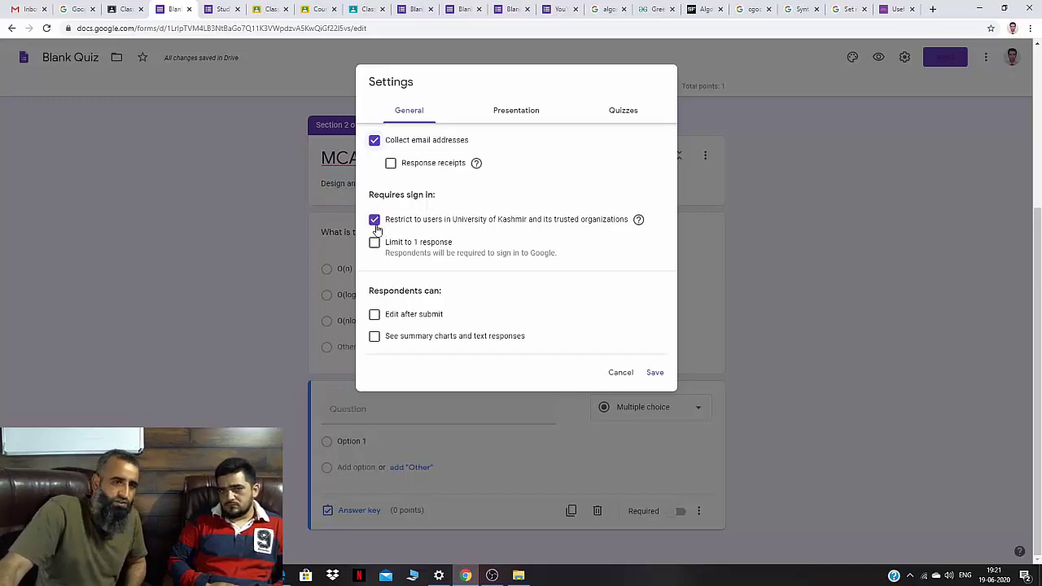
Untick the University of Kashmir restriction and limit each respondent to 1 response.
click(376, 223)
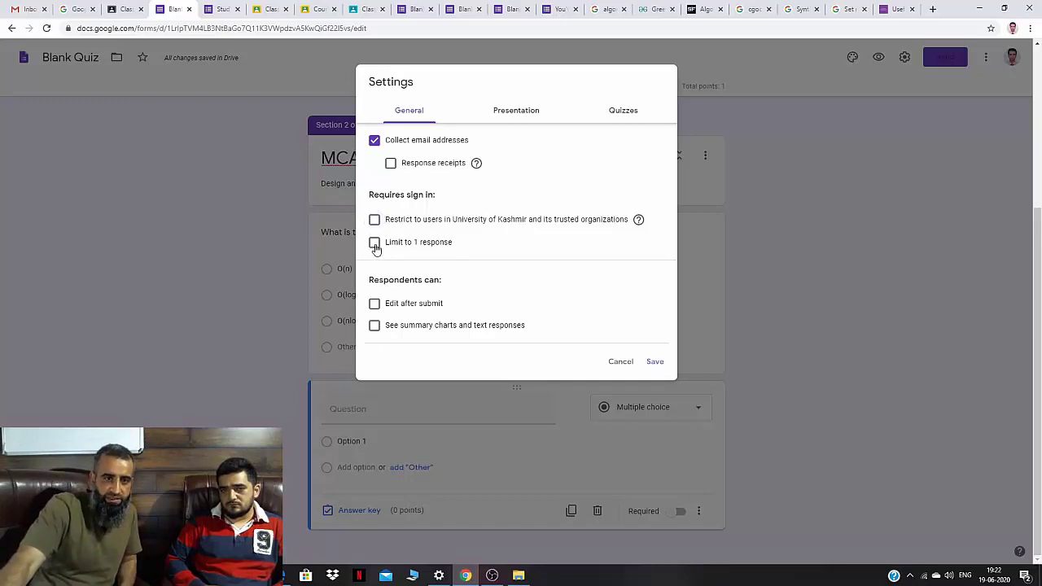
click(374, 242)
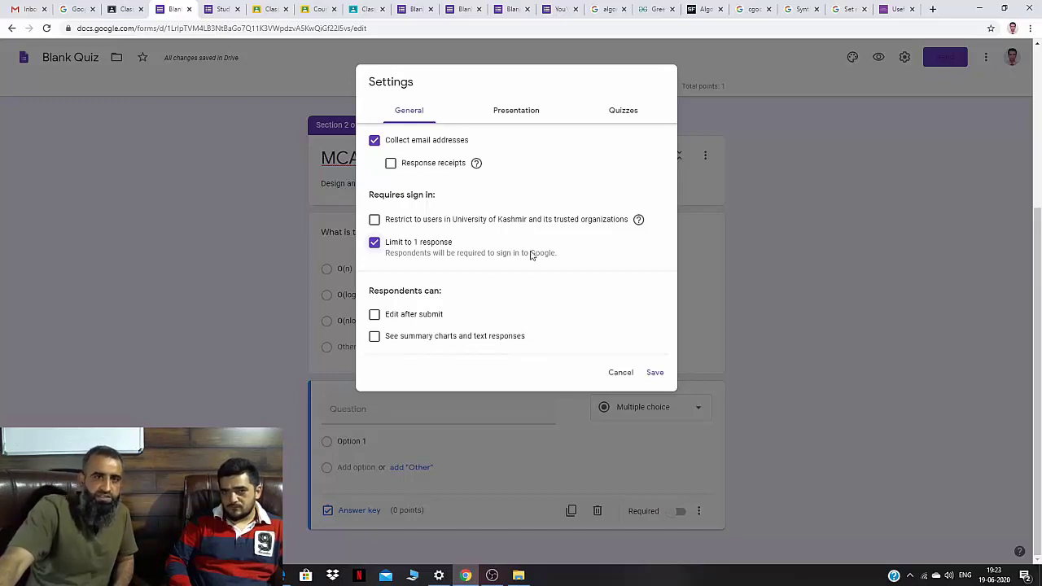
click(516, 114)
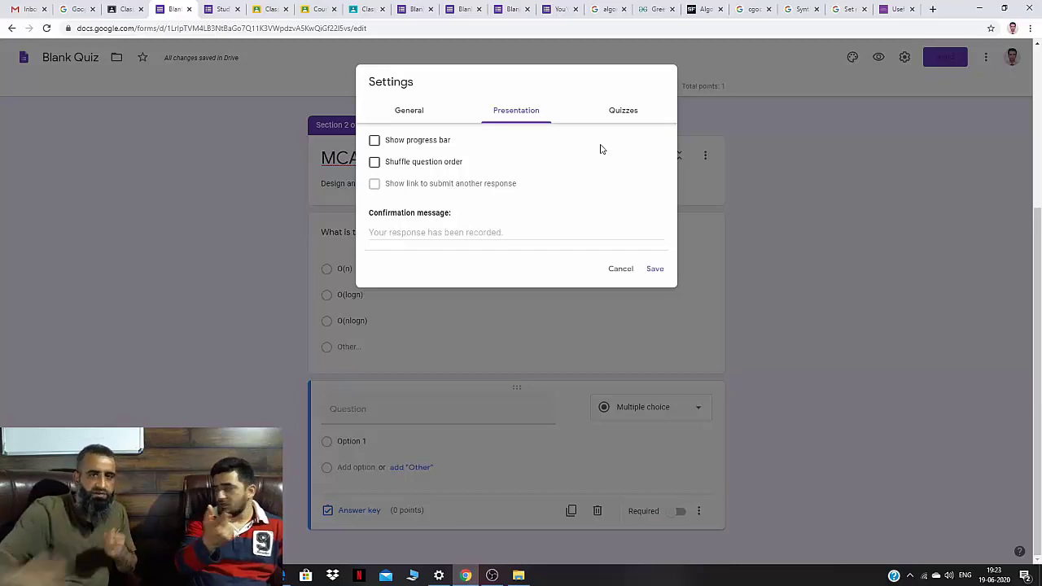
click(458, 6)
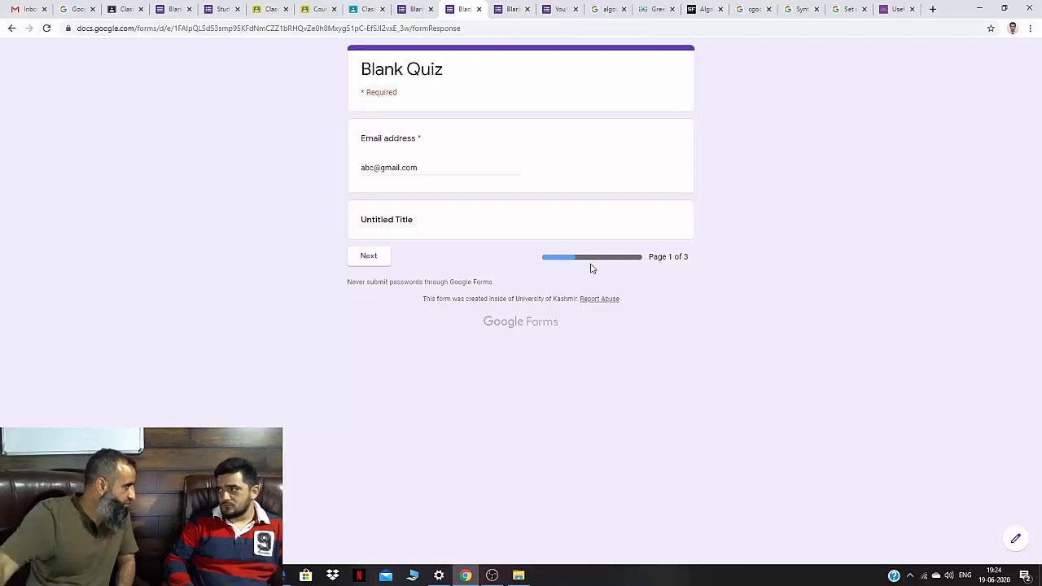
click(178, 5)
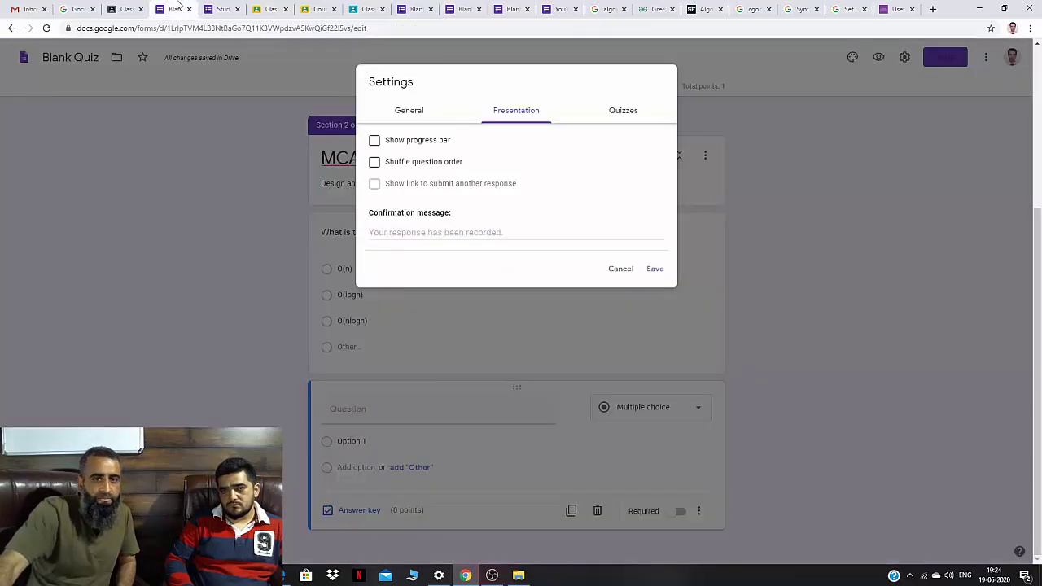
Tick Shuffle question order, then review the Quizzes options showing grades released immediately.
click(375, 163)
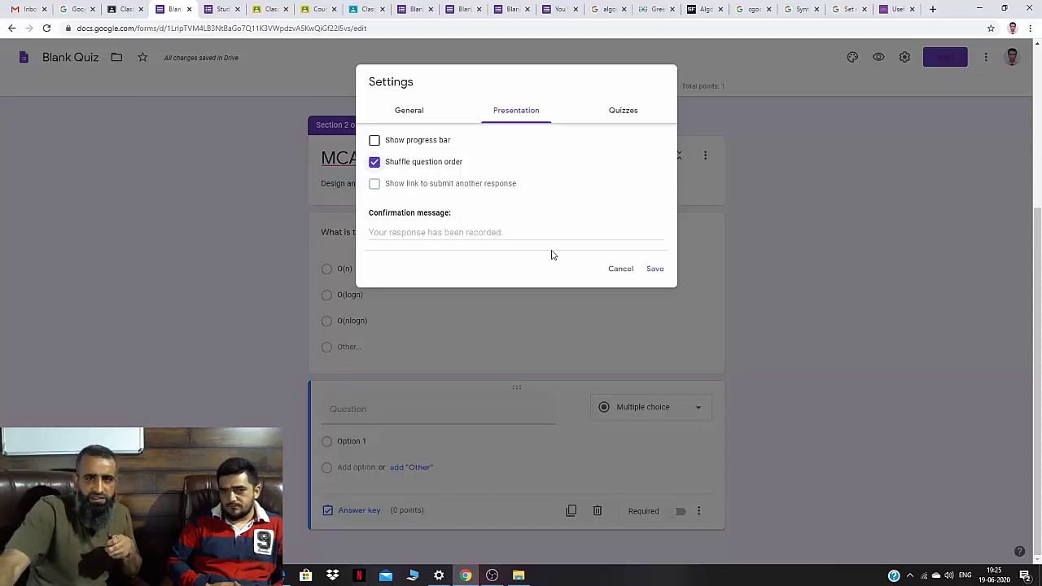
click(633, 111)
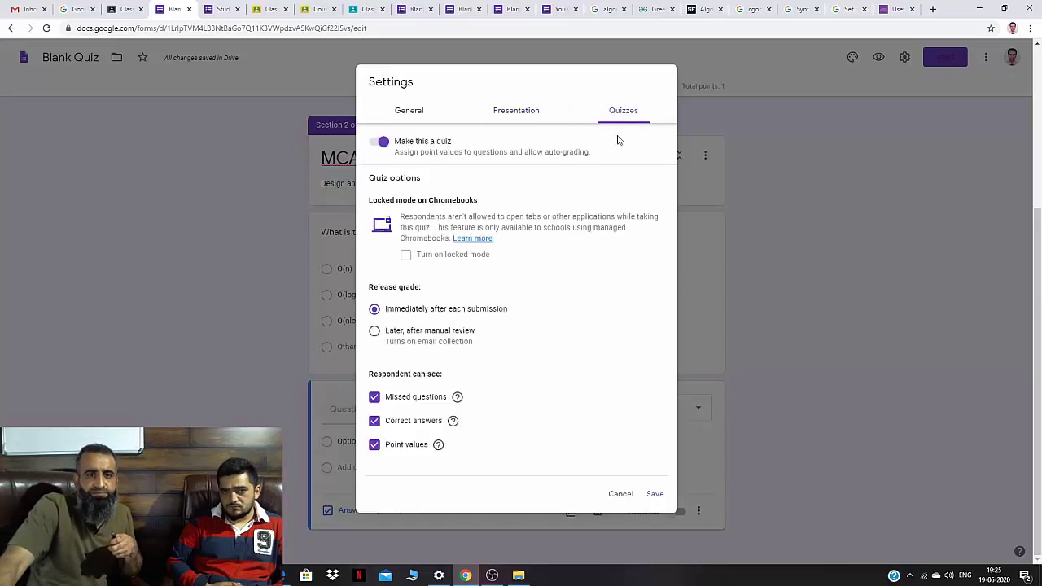
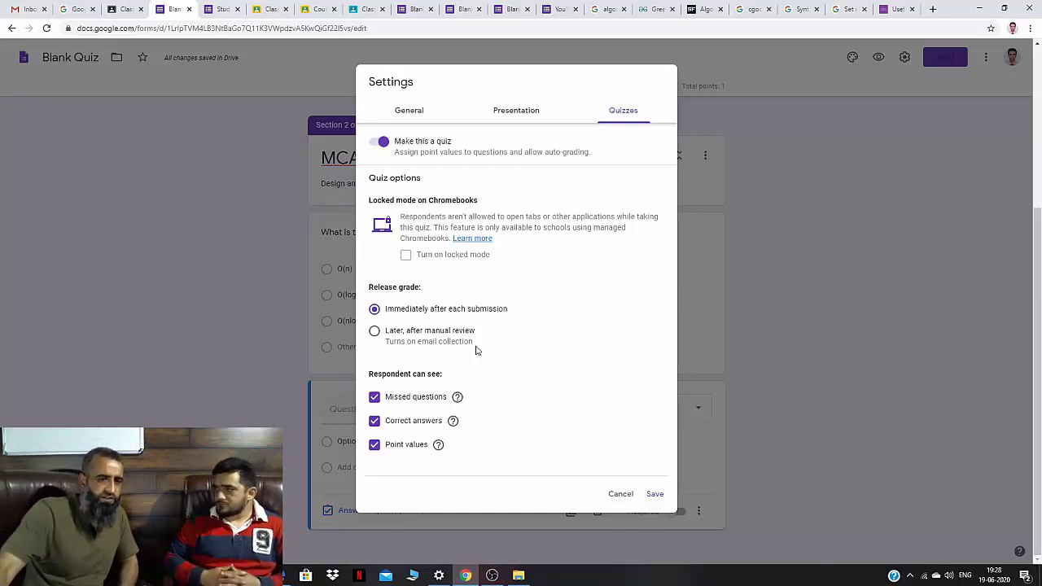
Set the quiz's Release grade option to 'Later, after manual review'.
click(376, 333)
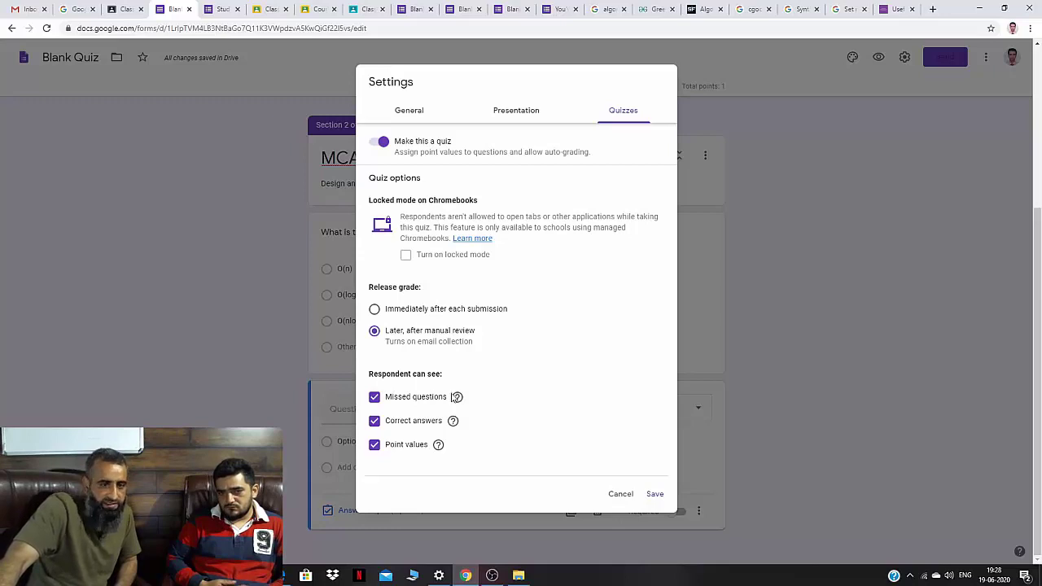
mouse_move(458, 400)
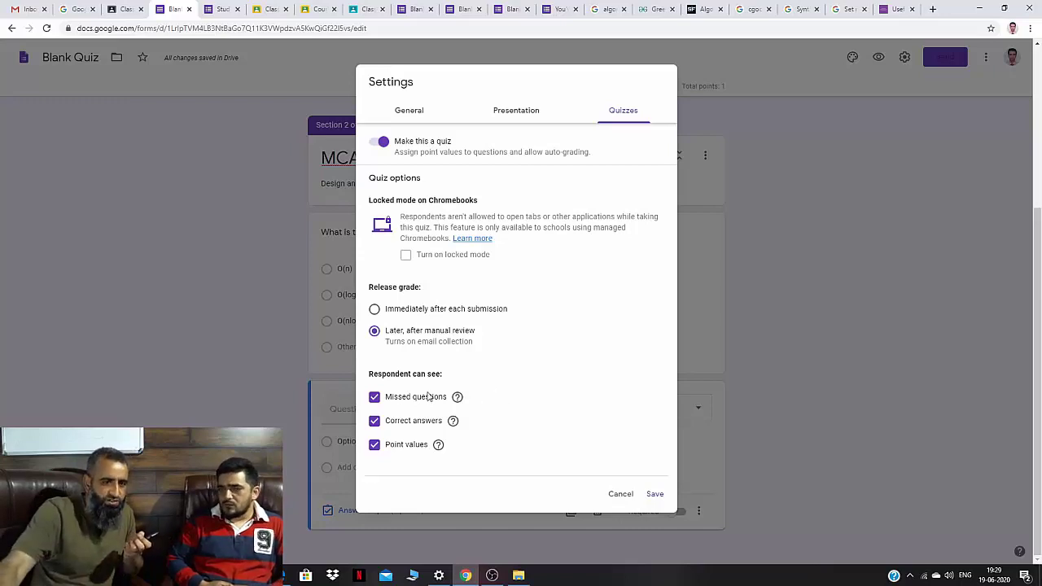
Hide missed questions, correct answers and point values from respondents, then save the quiz settings.
click(375, 396)
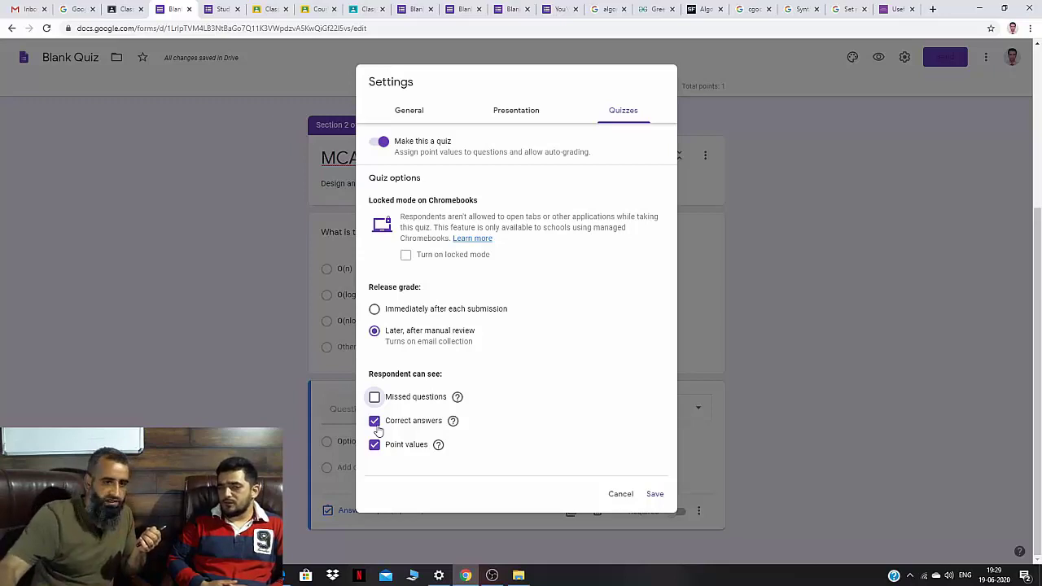
click(374, 422)
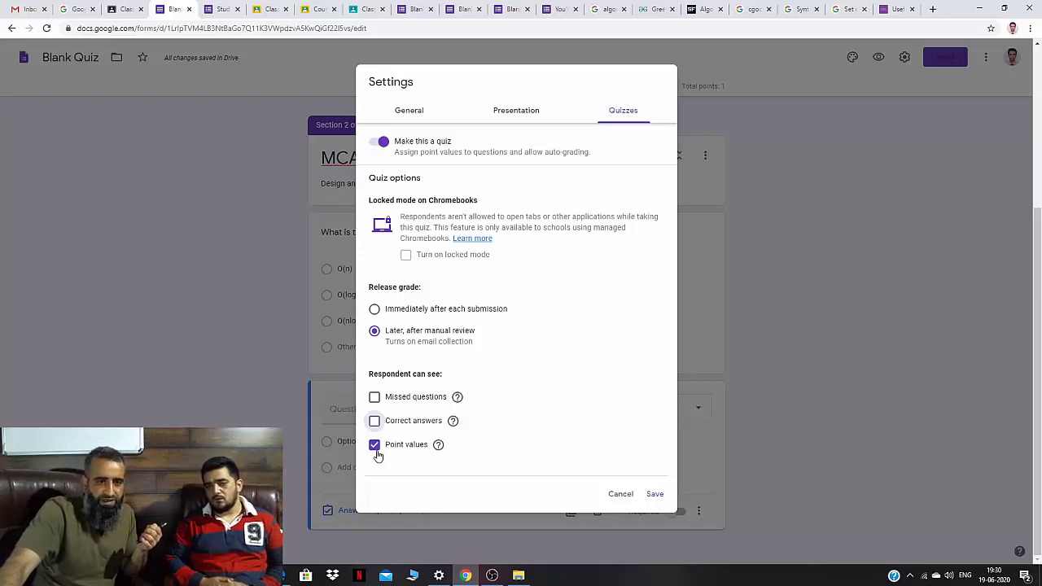
click(376, 452)
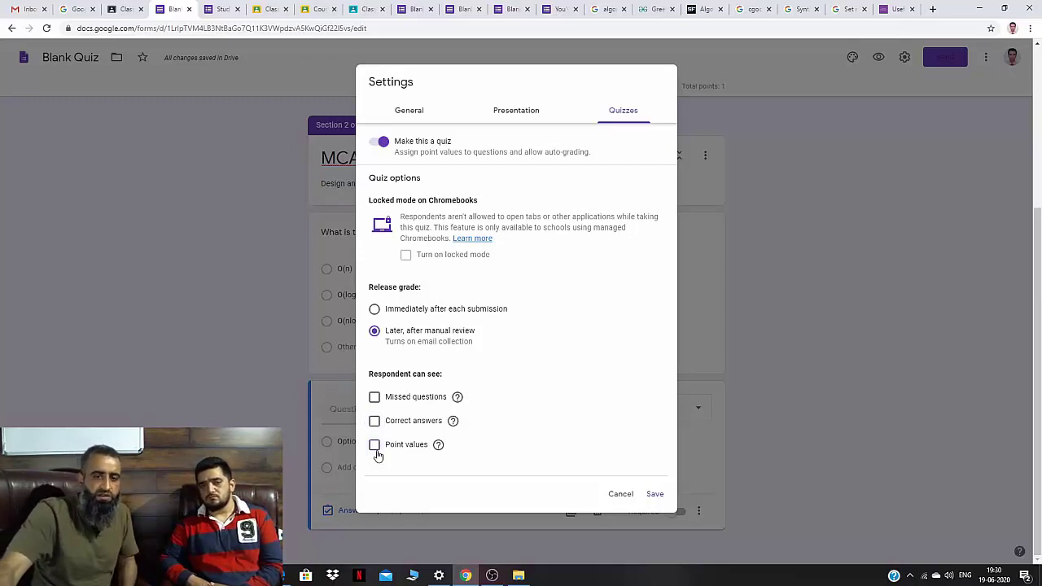
click(653, 494)
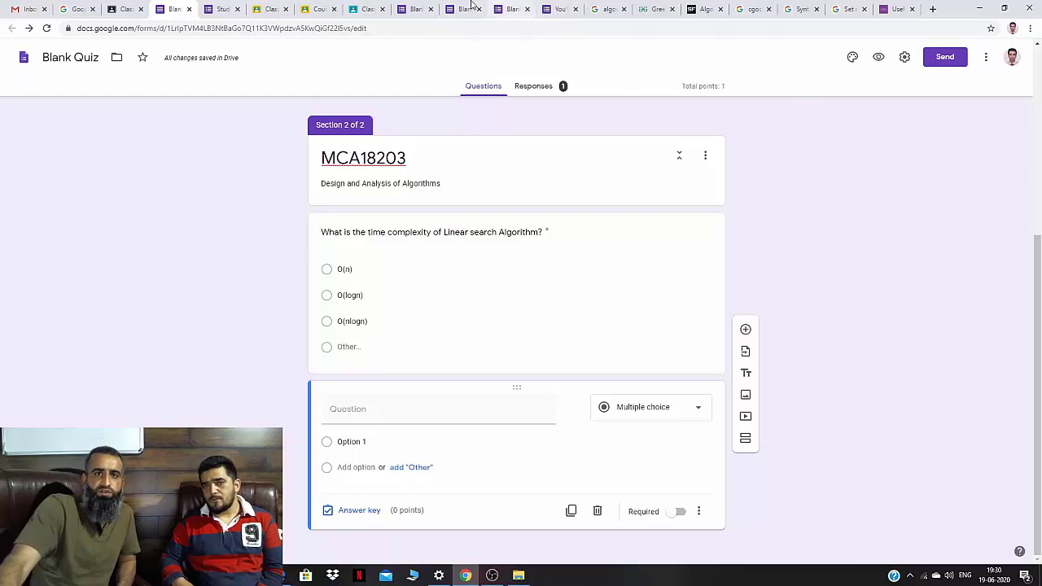
click(417, 9)
click(878, 57)
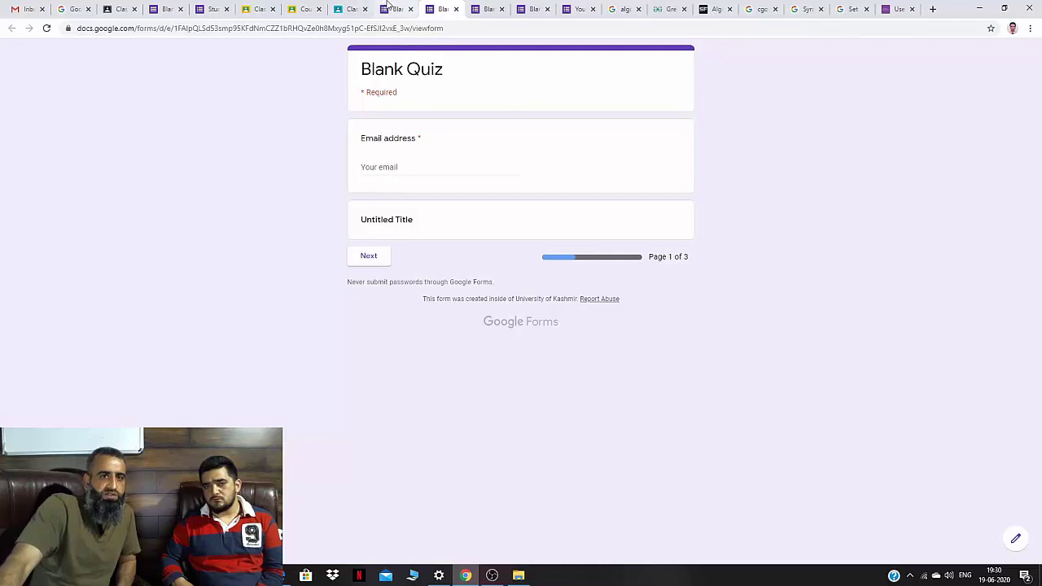
click(167, 9)
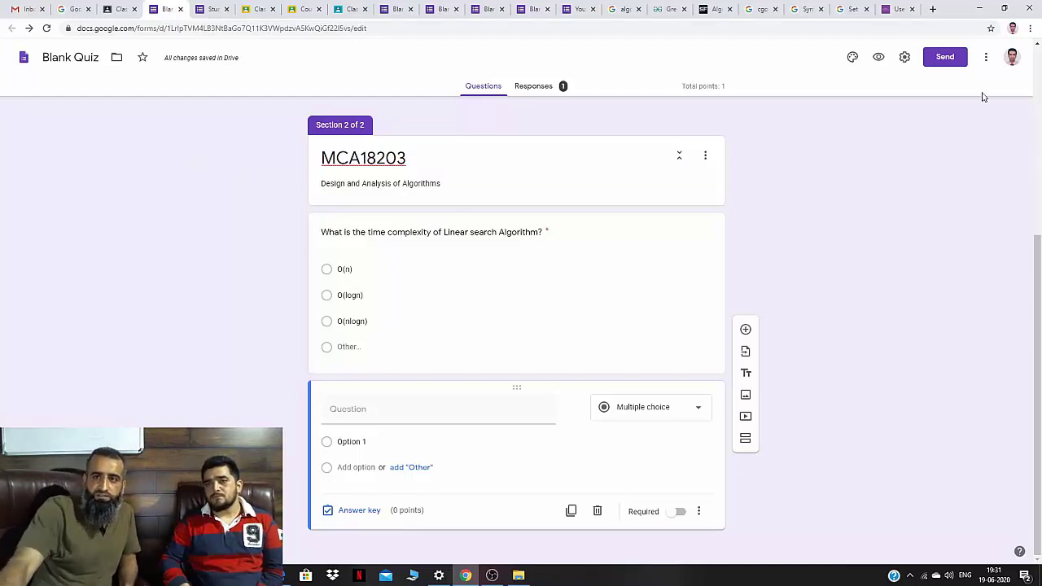
click(937, 65)
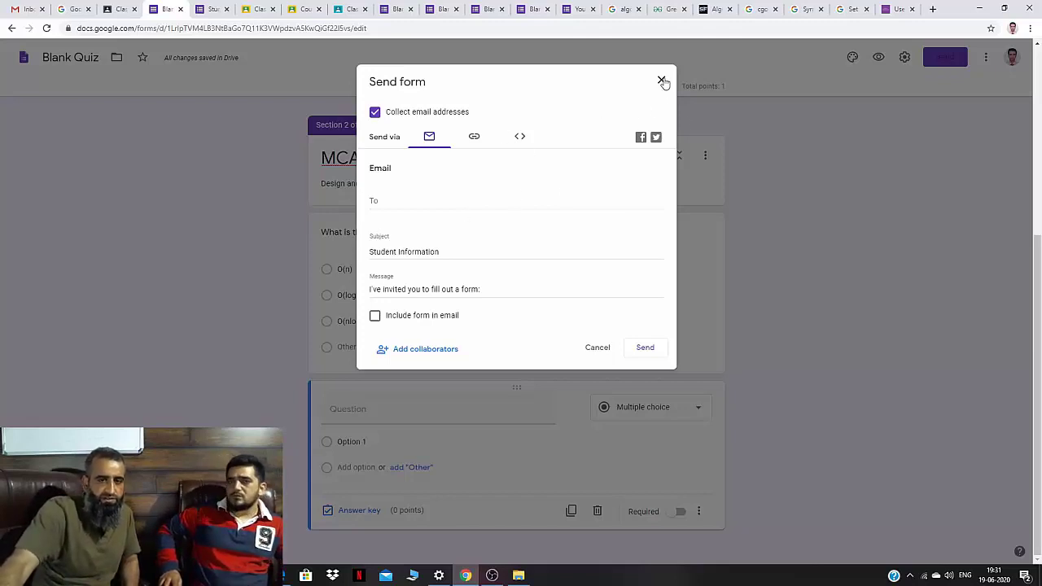
click(473, 138)
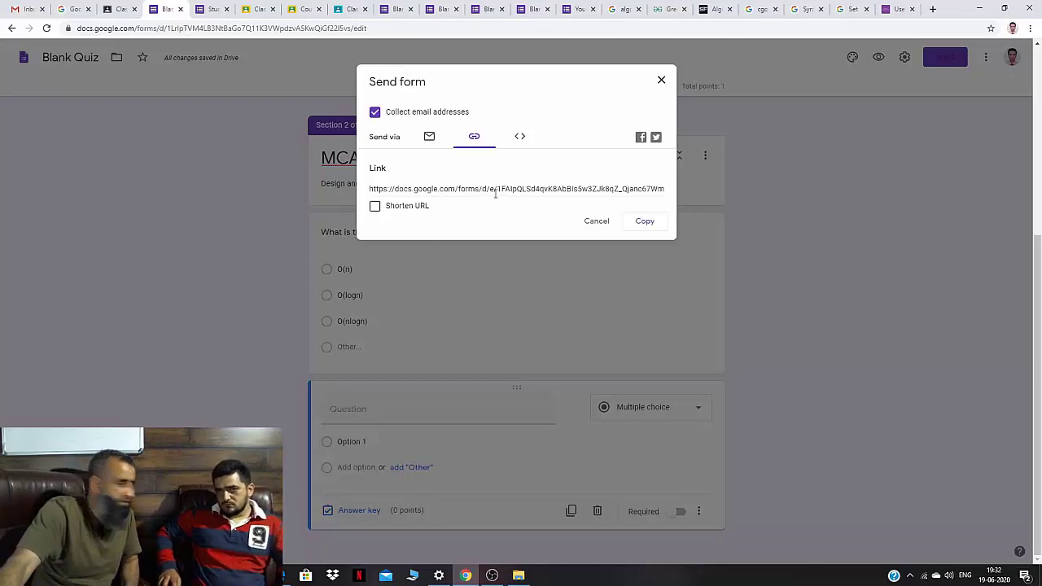
click(522, 138)
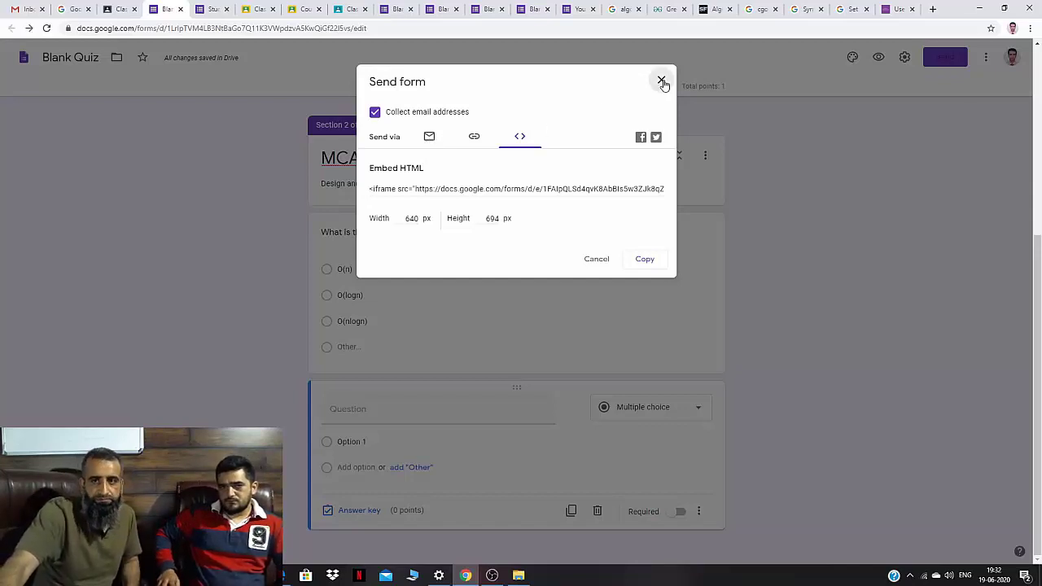
click(661, 80)
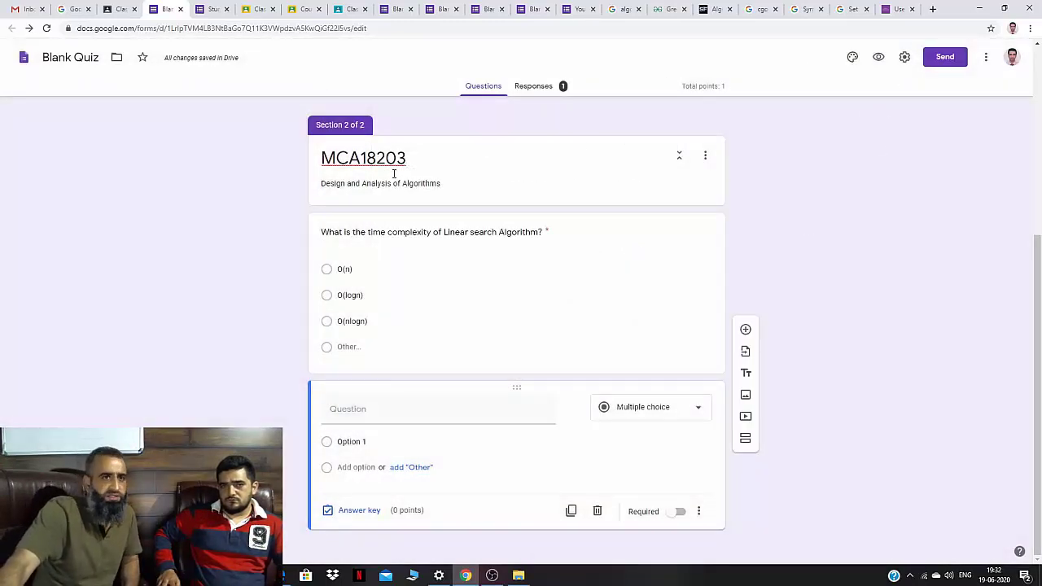
Close both Forms tabs and expand the MCA18302 assignment in the Examination class's Classwork.
click(180, 10)
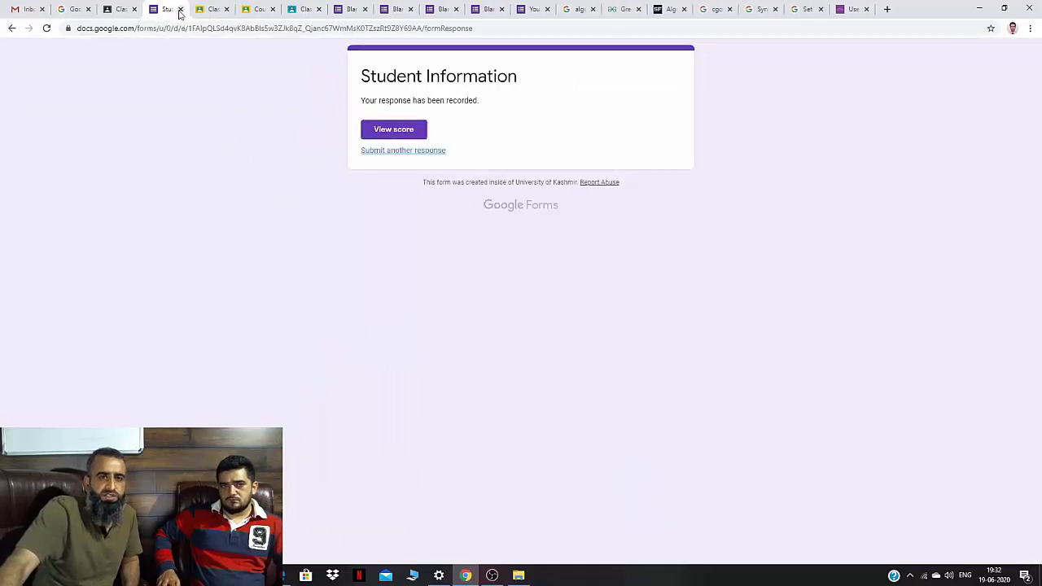
click(191, 9)
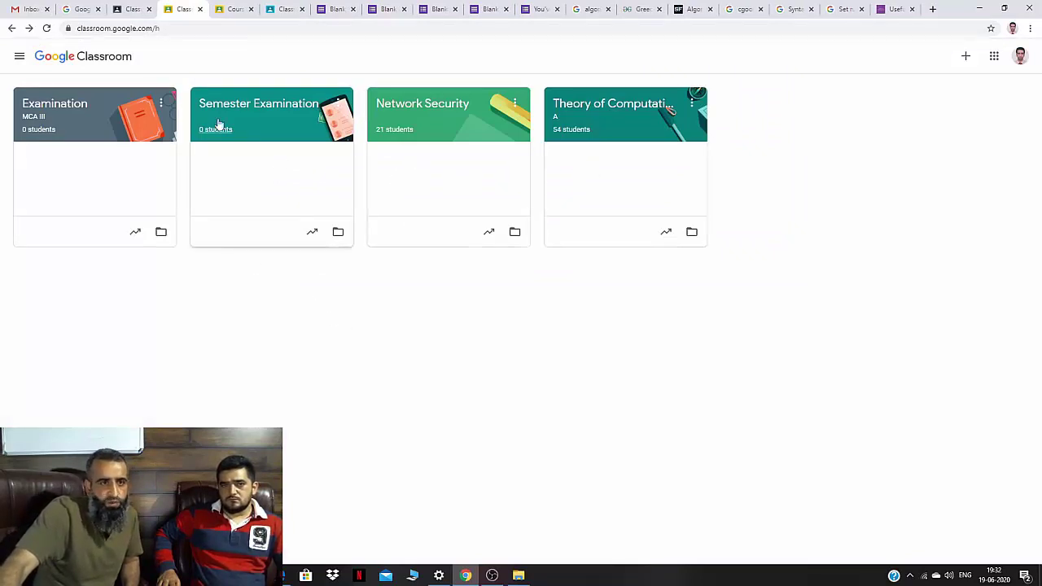
click(77, 129)
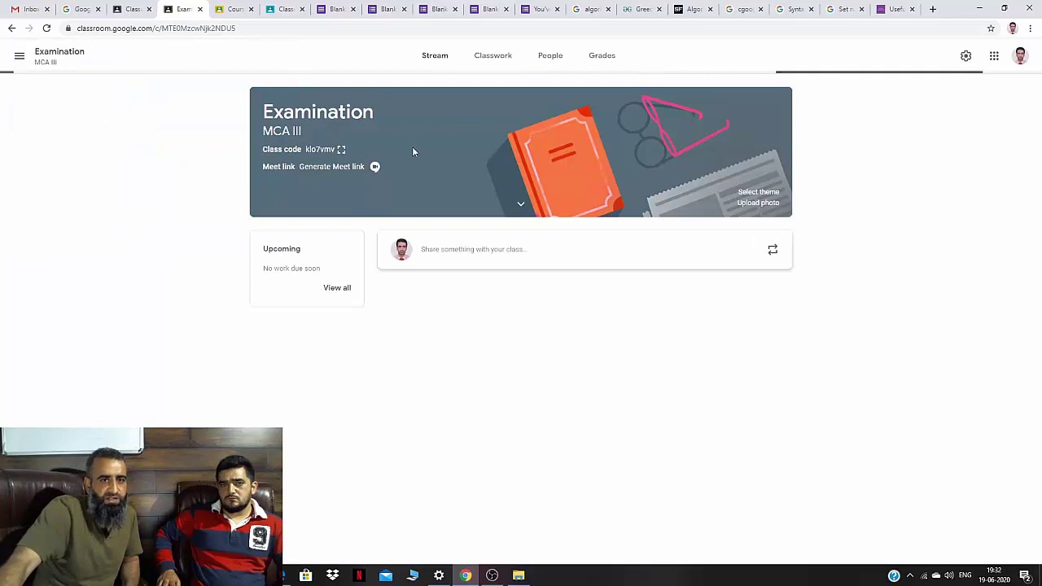
click(493, 57)
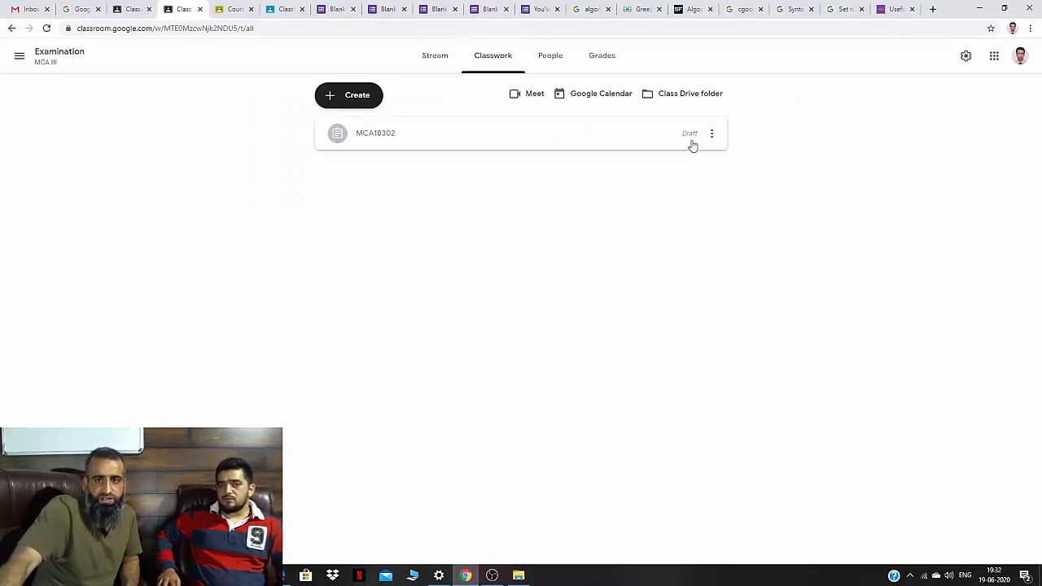
click(394, 143)
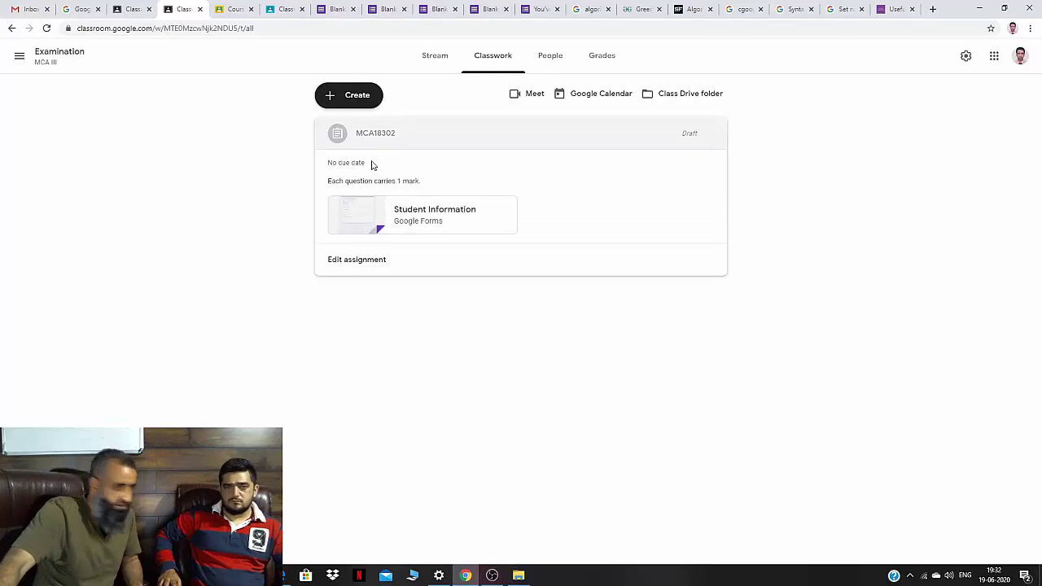
Open the attached Student Information form in the editor, then go back to the Classroom tab.
click(439, 221)
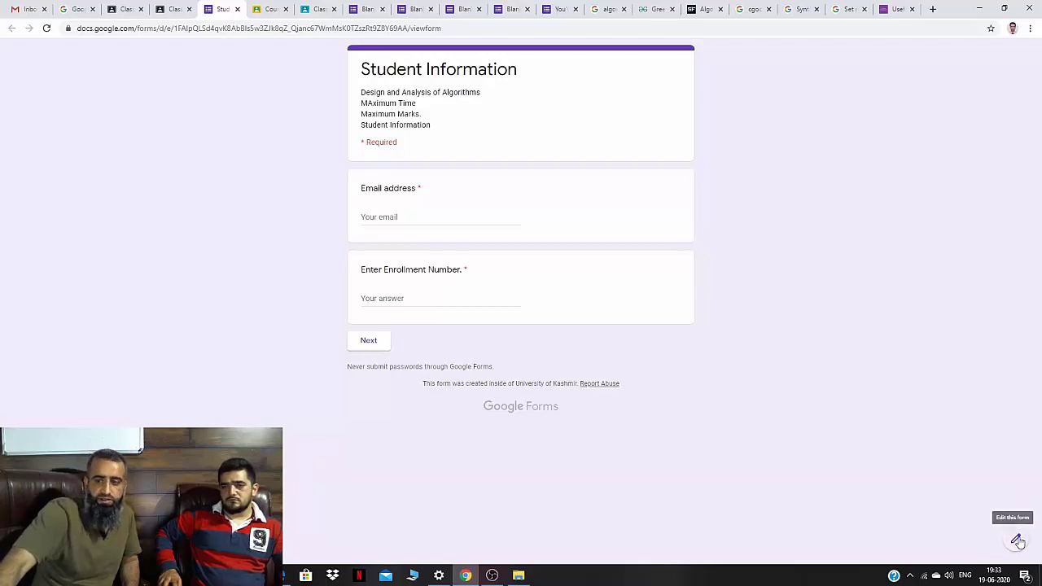
click(1017, 541)
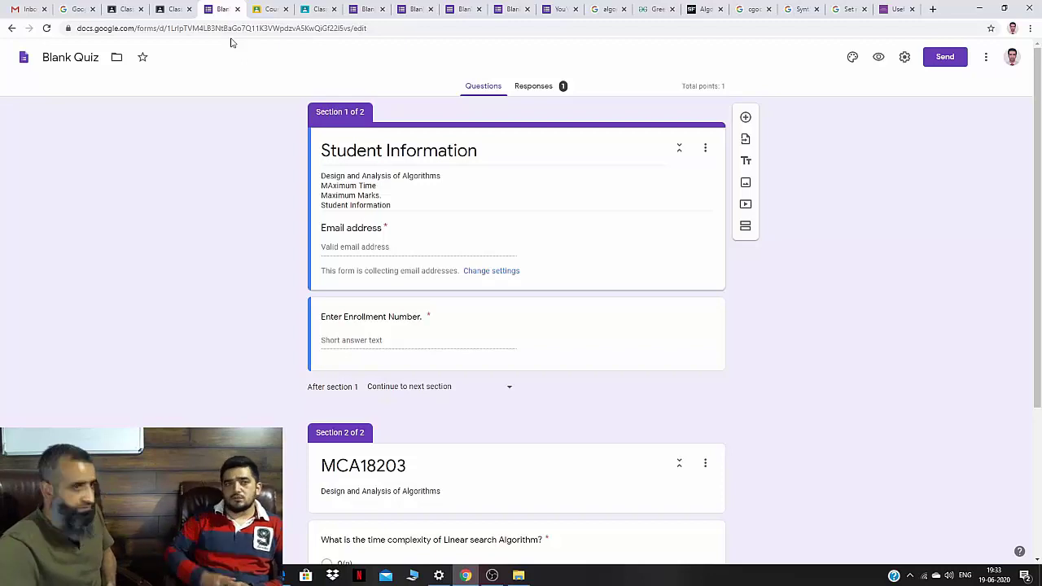
click(181, 9)
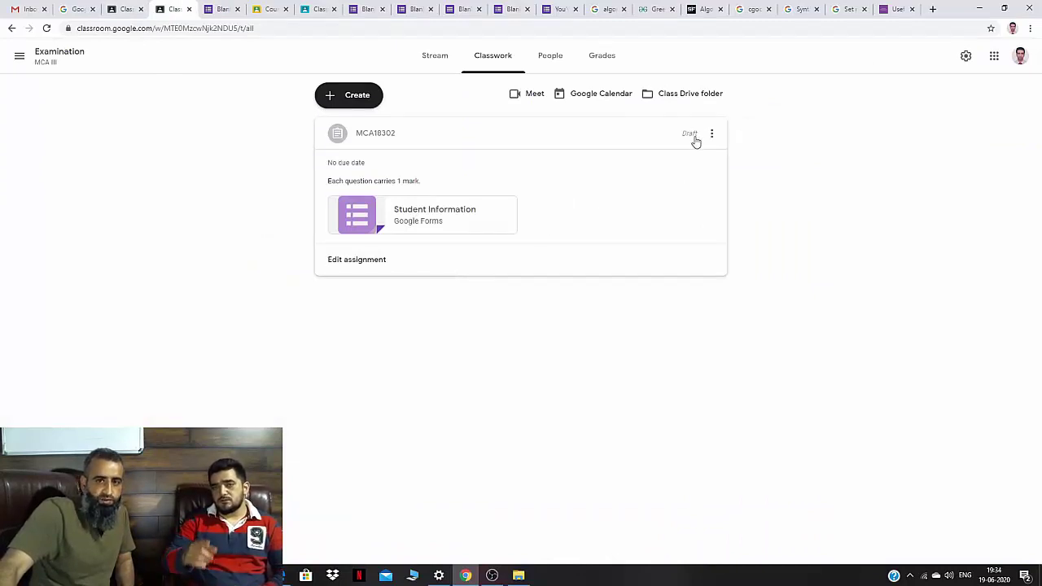
Edit the MCA18302 assignment and choose Schedule from the Assign dropdown.
click(712, 134)
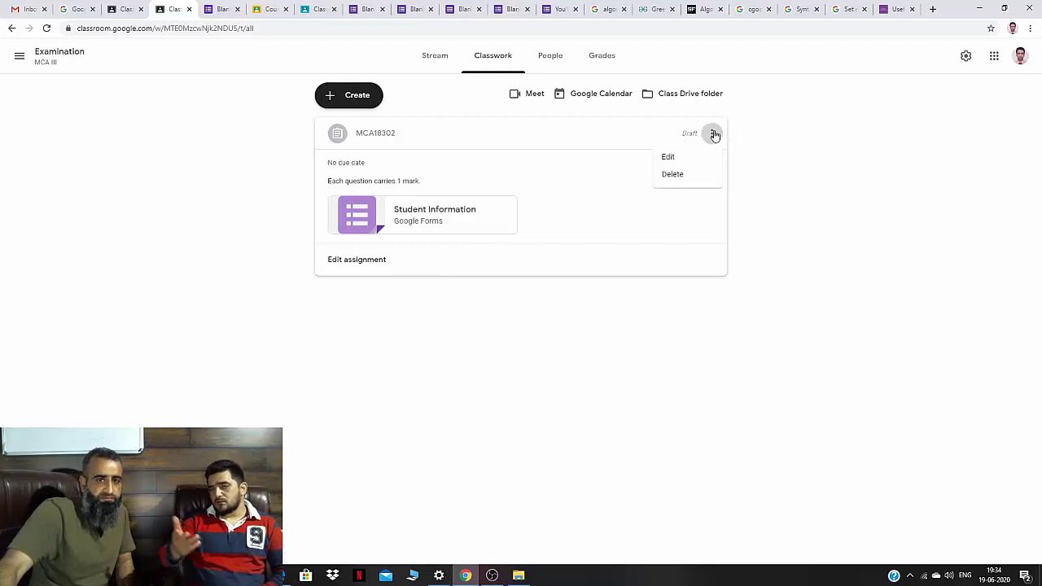
click(670, 157)
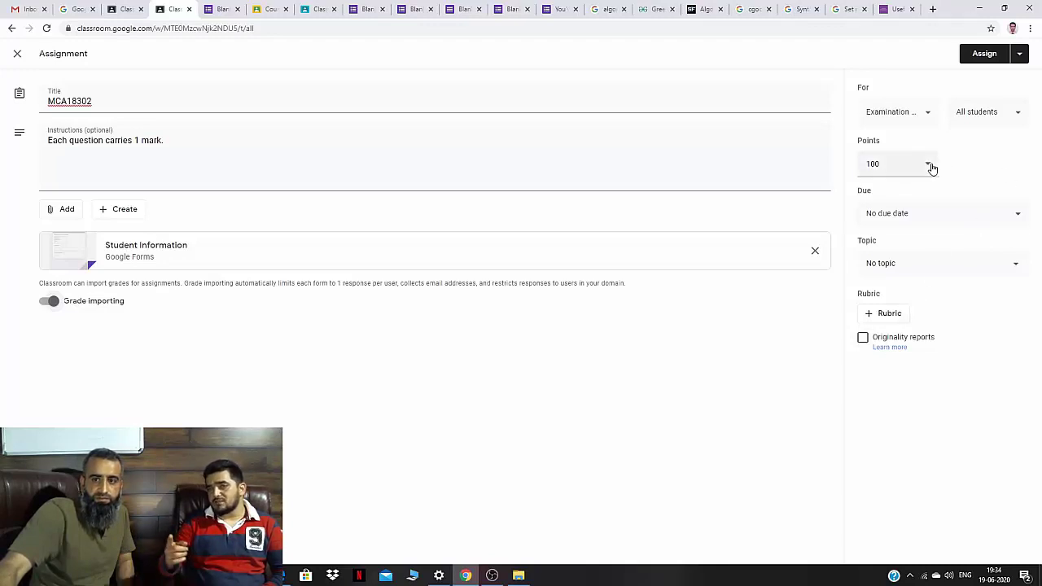
click(1019, 55)
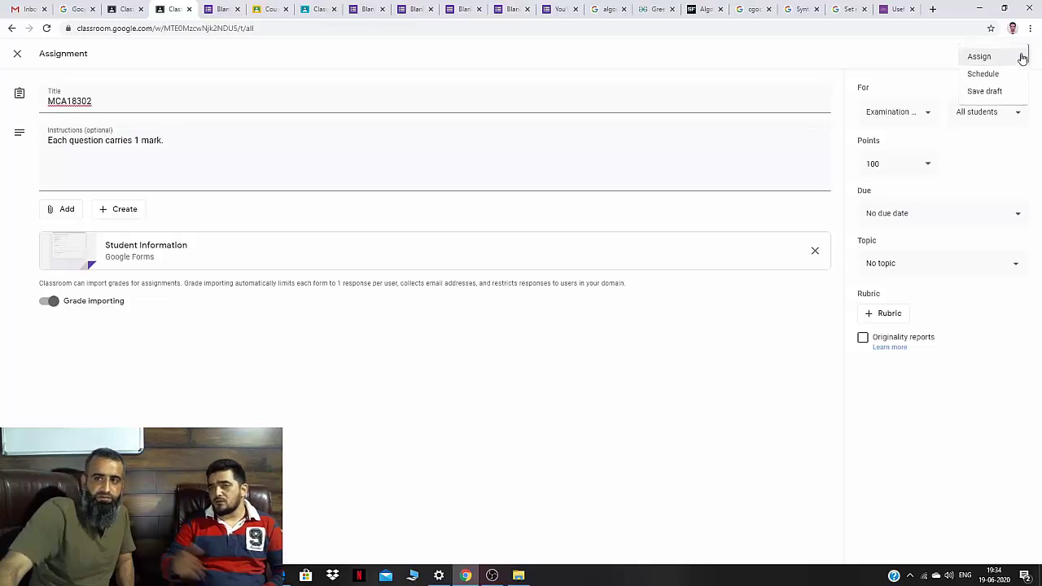
click(983, 74)
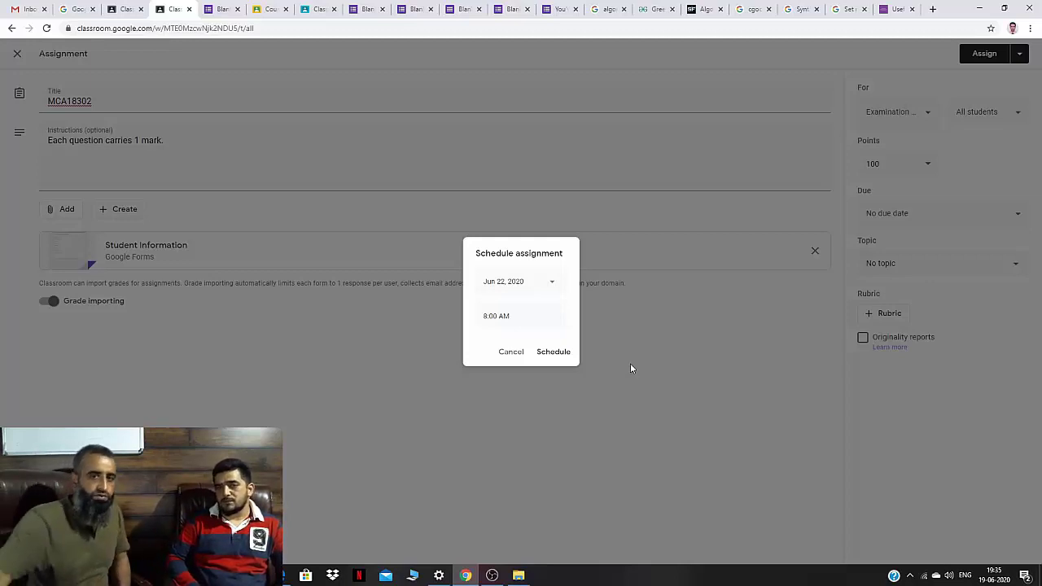
Schedule MCA18302 to post Jun 25 at 11:00 AM, then reopen it for editing.
click(551, 283)
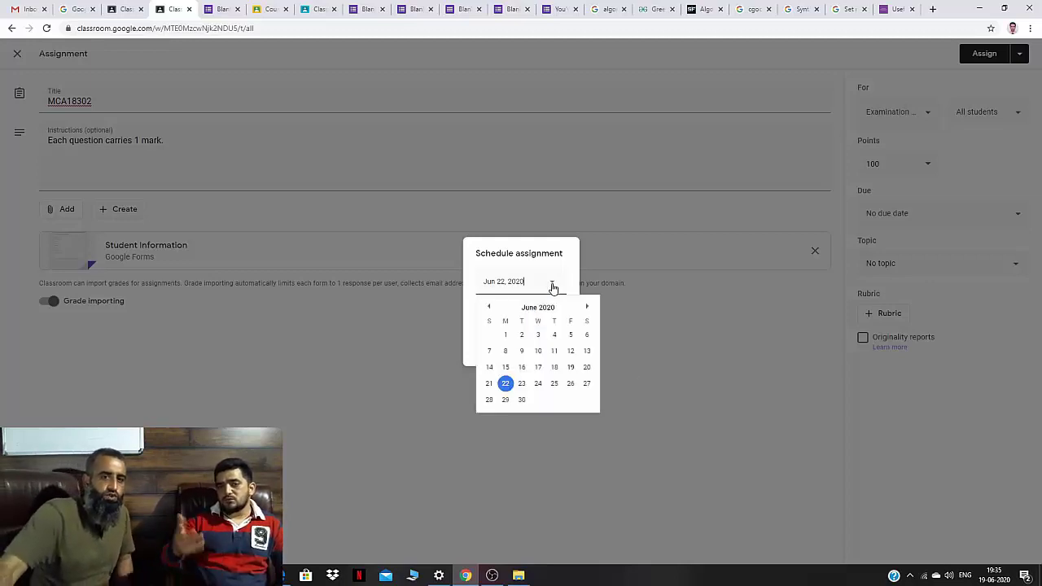
click(554, 383)
click(490, 316)
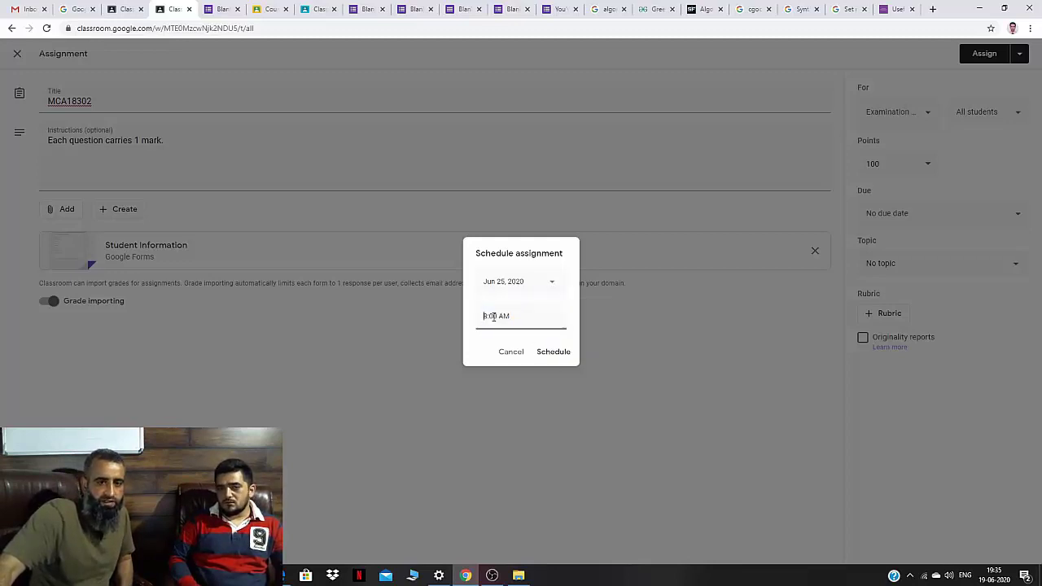
key(BackSpace)
key(BackSpace)
text(11:)
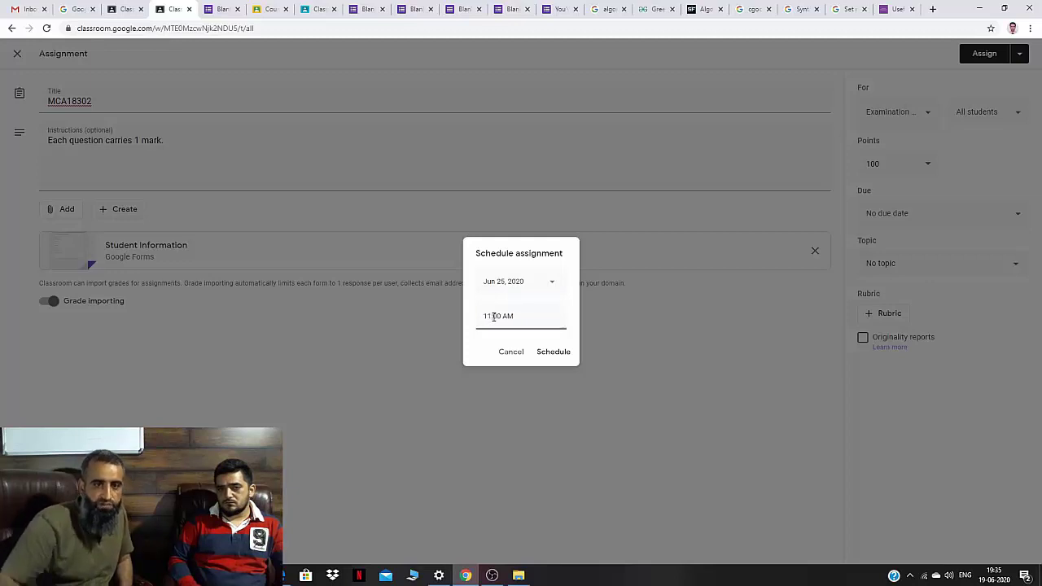
click(547, 354)
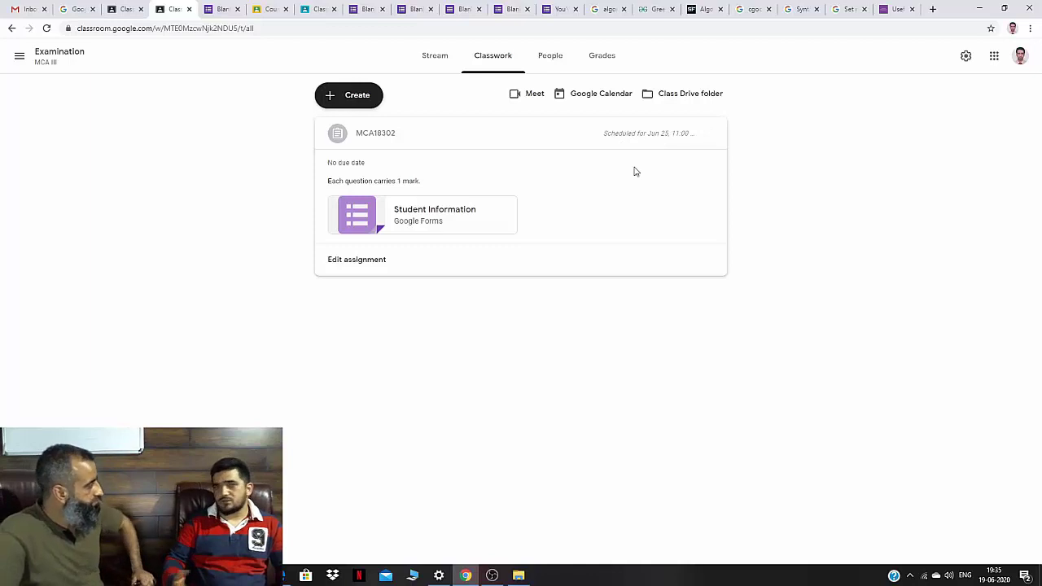
click(711, 133)
click(667, 157)
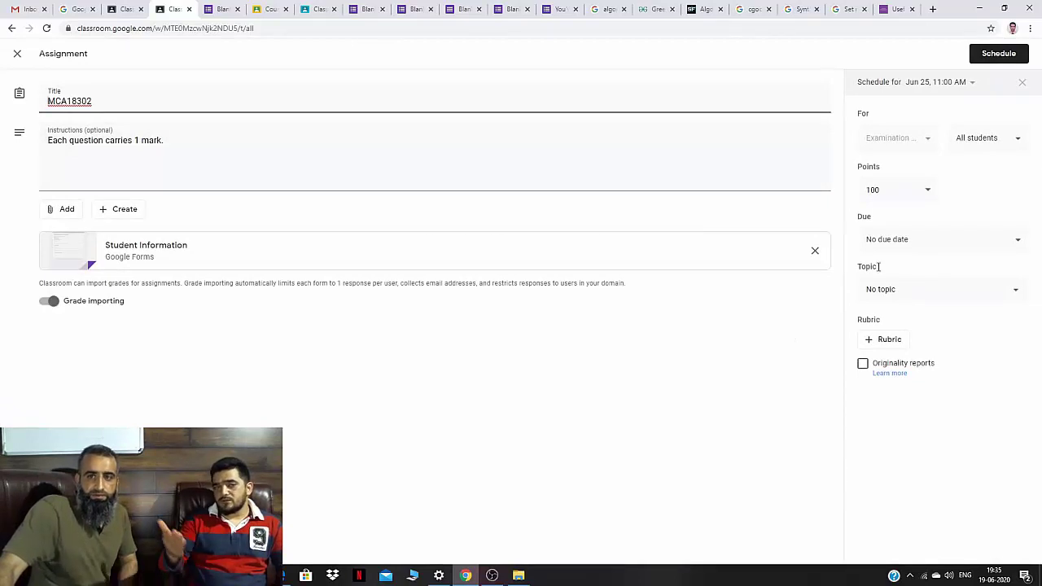
Change the MCA18302 assignment's points from 100 to 10.
click(929, 189)
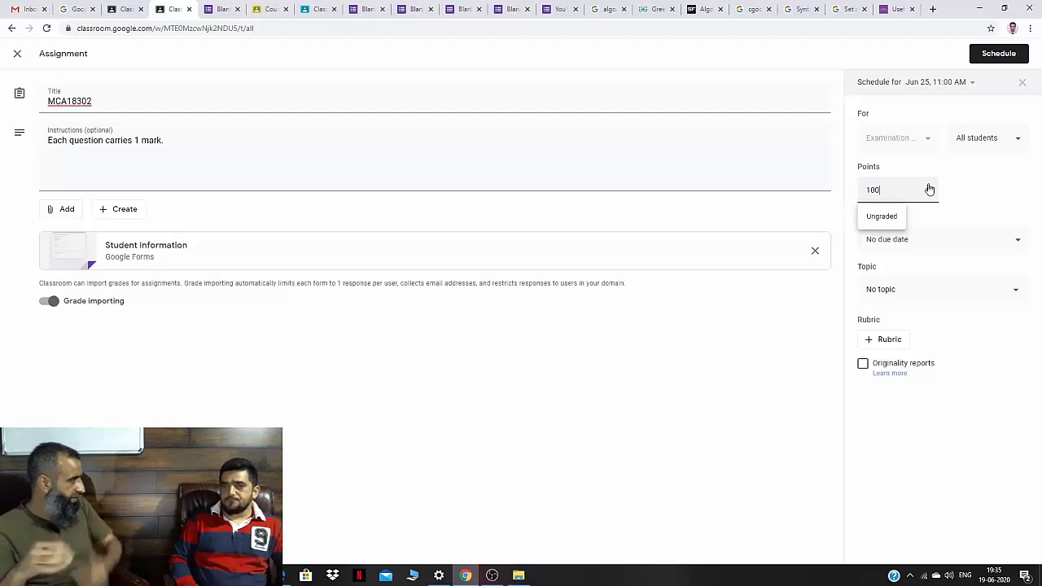
key(BackSpace)
click(958, 196)
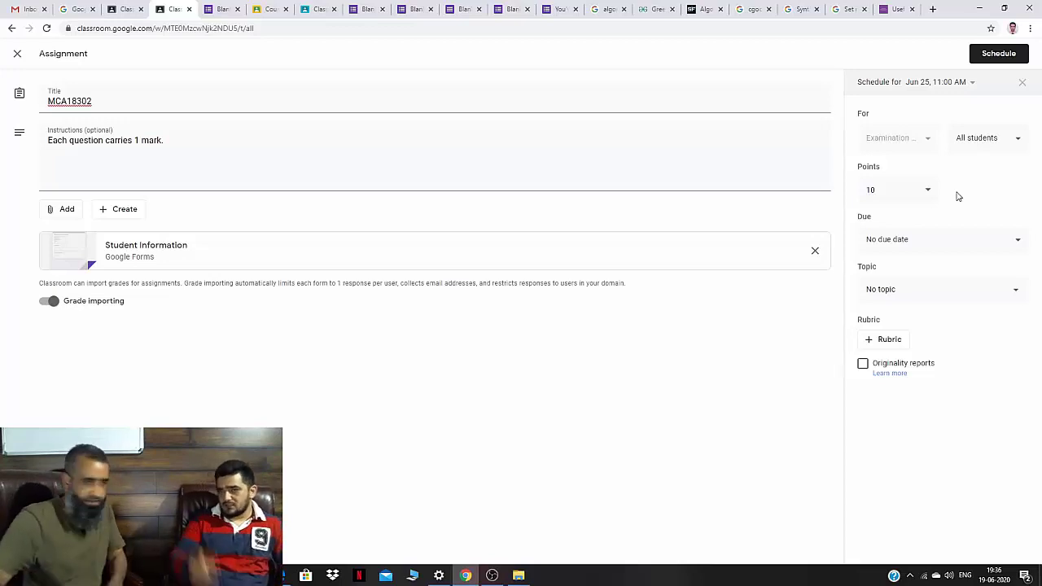
Set the assignment's due date to Thu, Jun 25, 2020 at 11:30 AM.
click(1012, 242)
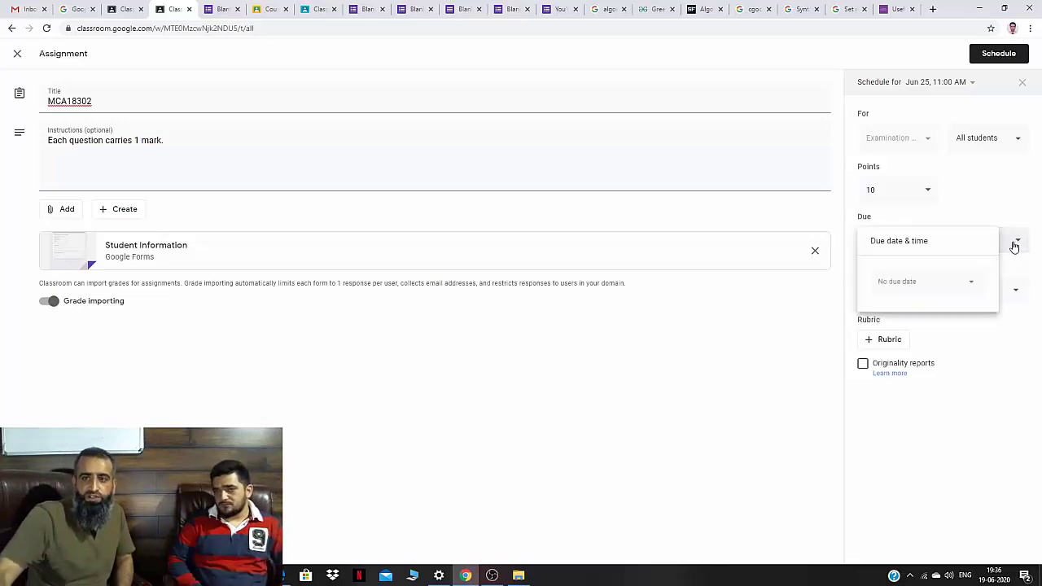
click(914, 283)
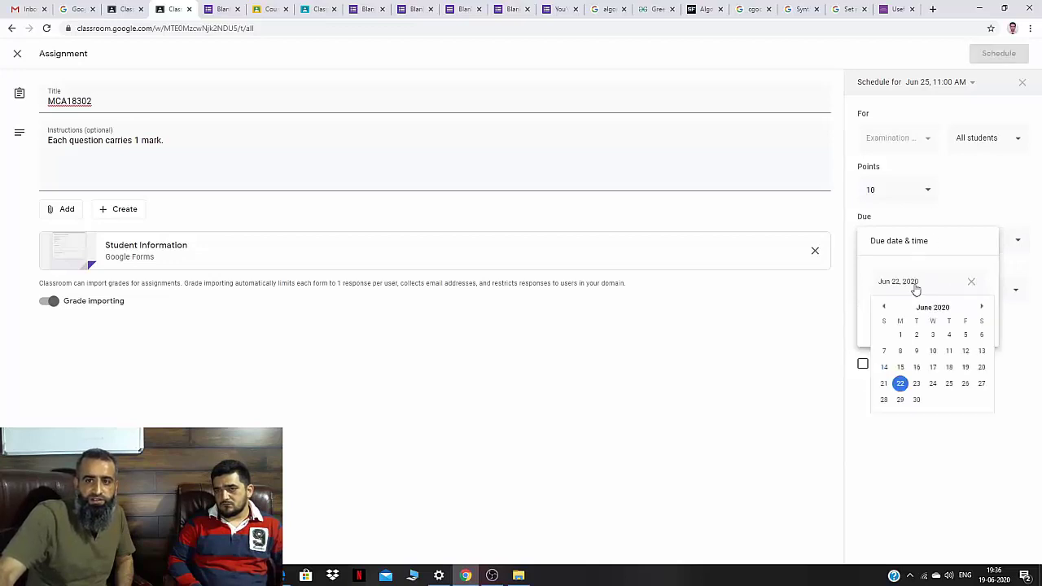
click(949, 384)
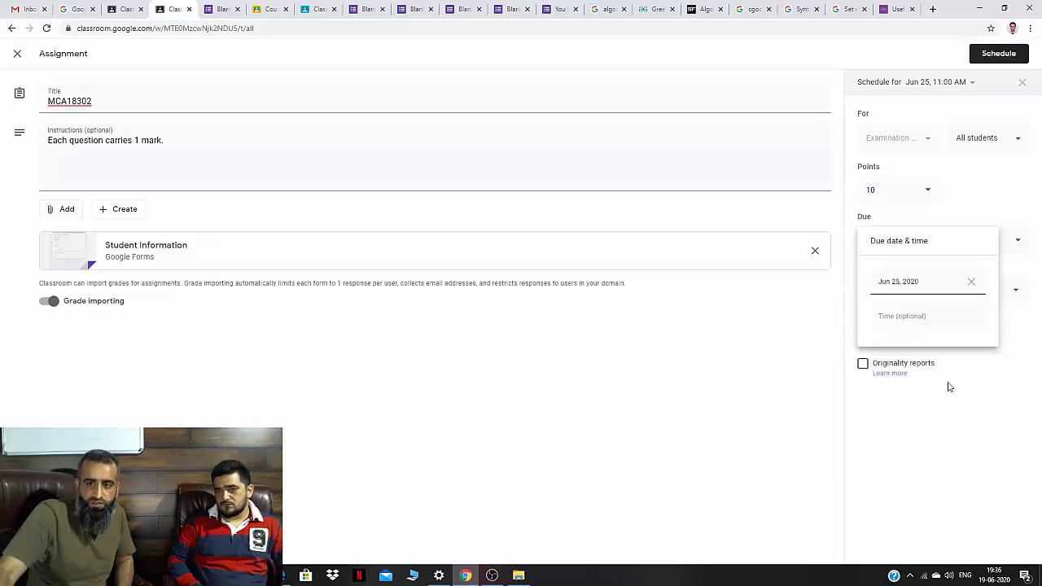
click(910, 324)
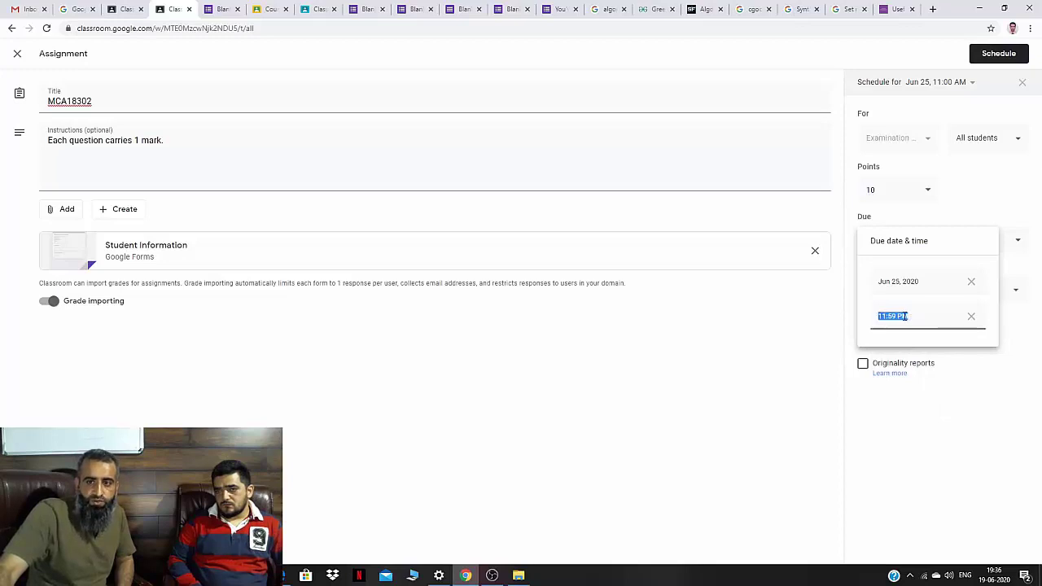
click(895, 315)
key(BackSpace)
key(BackSpace)
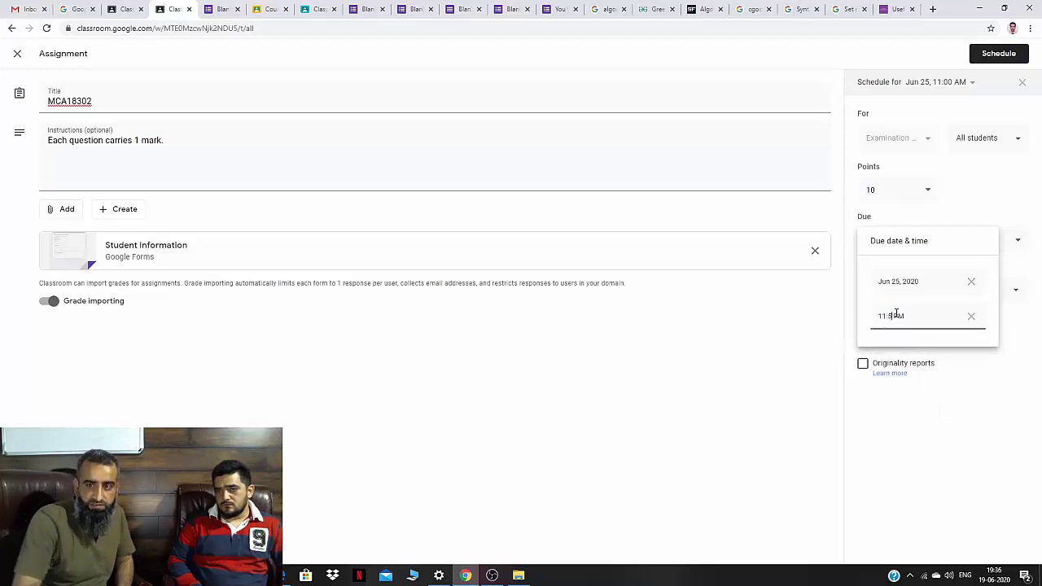
text(30)
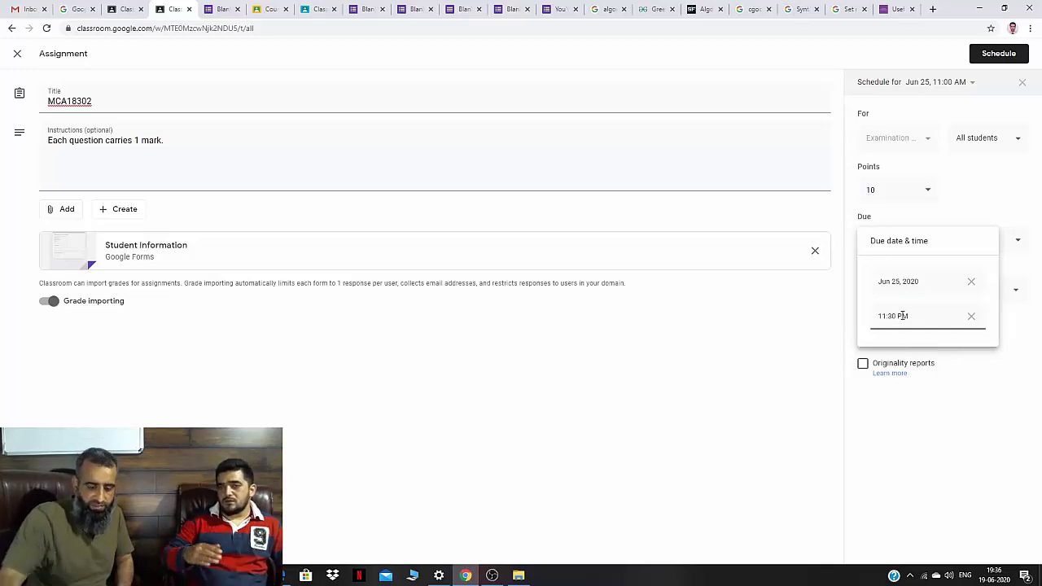
double_click(901, 315)
key(BackSpace)
text(AM)
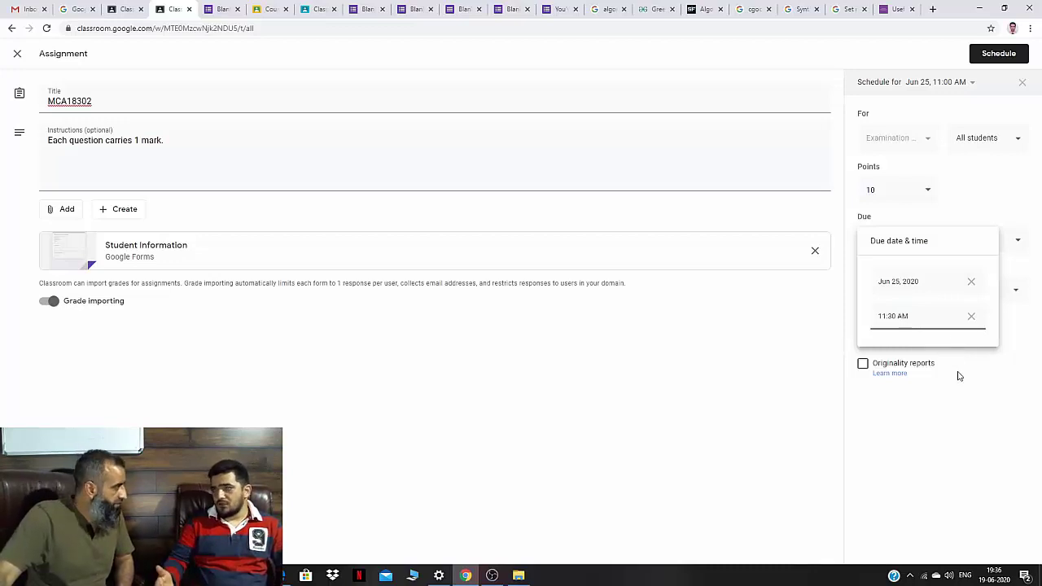
click(988, 393)
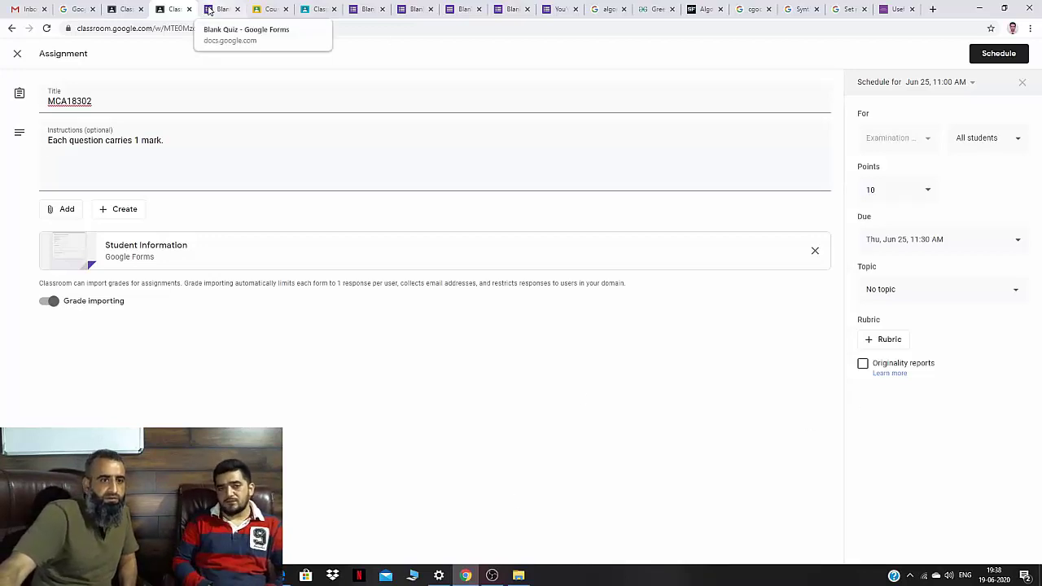
Open the attached quiz's Responses summary, showing 1 response scoring 0/1 points.
click(128, 257)
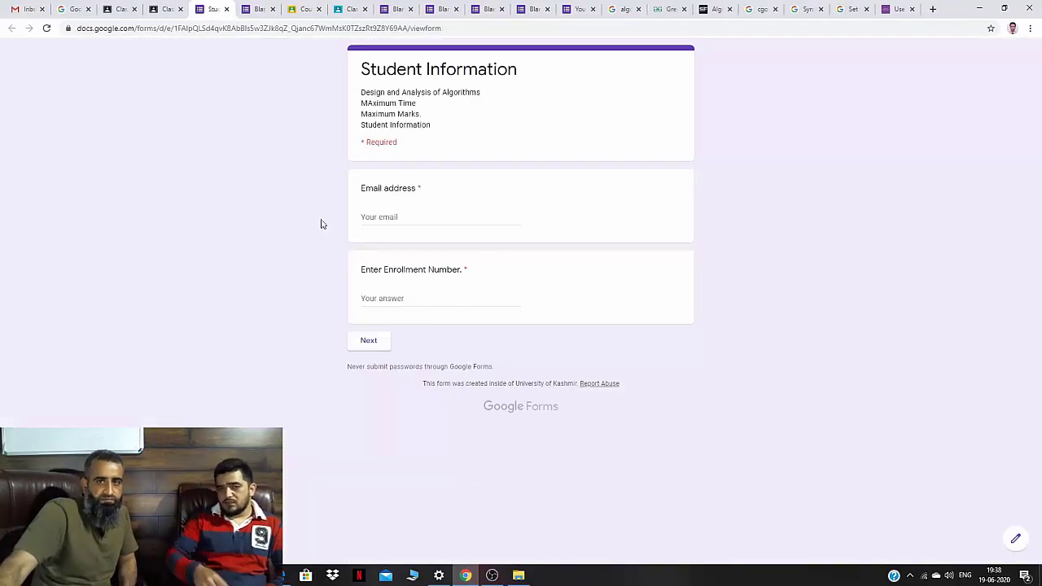
click(1014, 541)
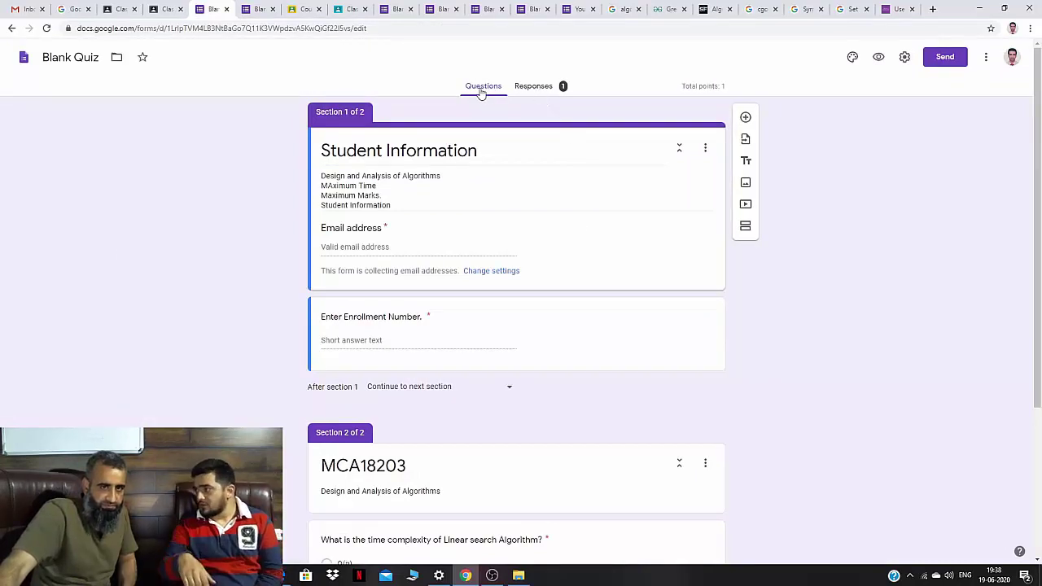
click(531, 88)
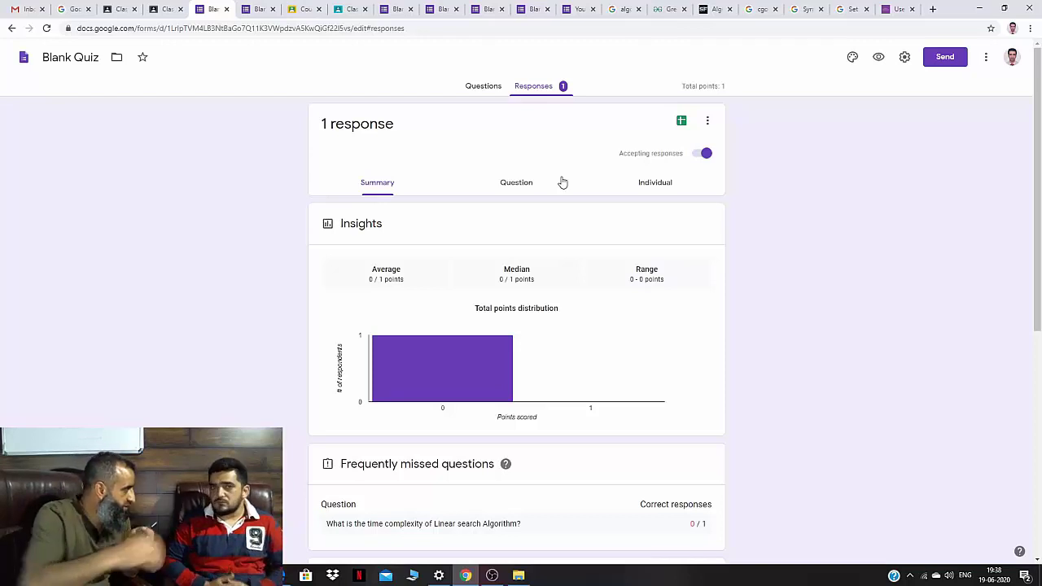
scroll(556, 176, down, 3)
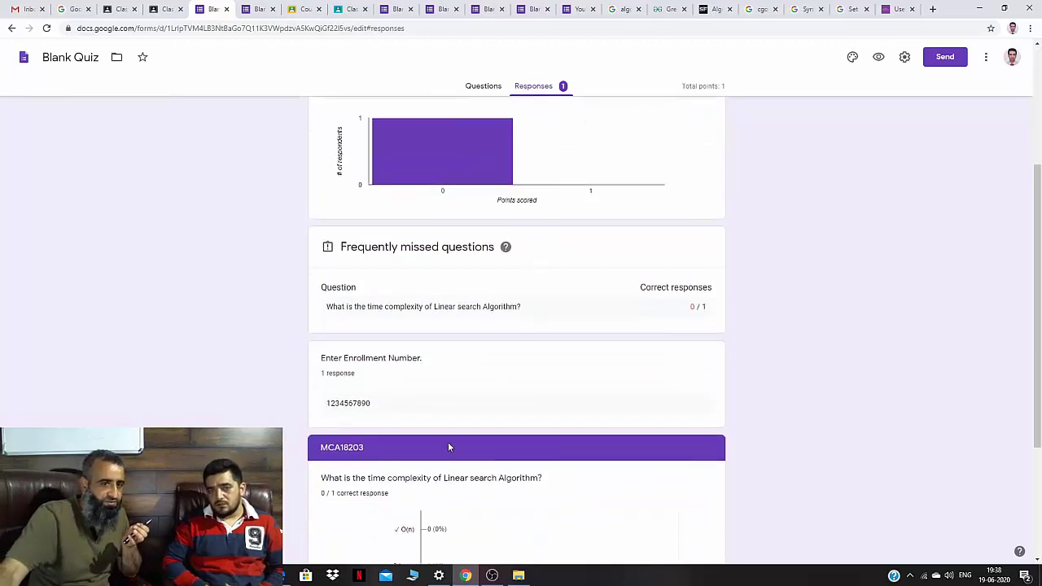
scroll(447, 441, down, 2)
scroll(414, 437, up, 2)
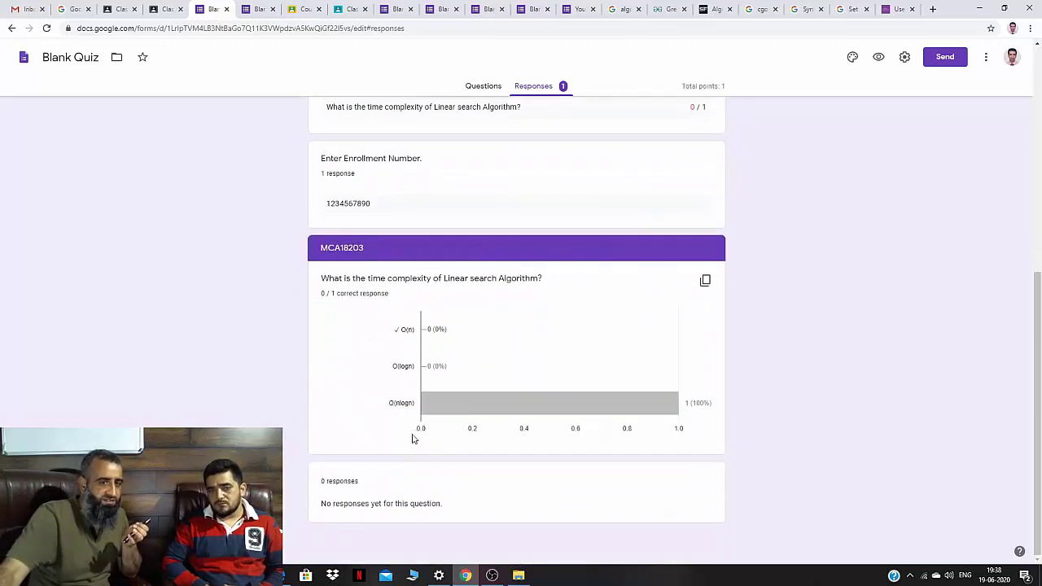
scroll(398, 393, up, 2)
mouse_move(475, 357)
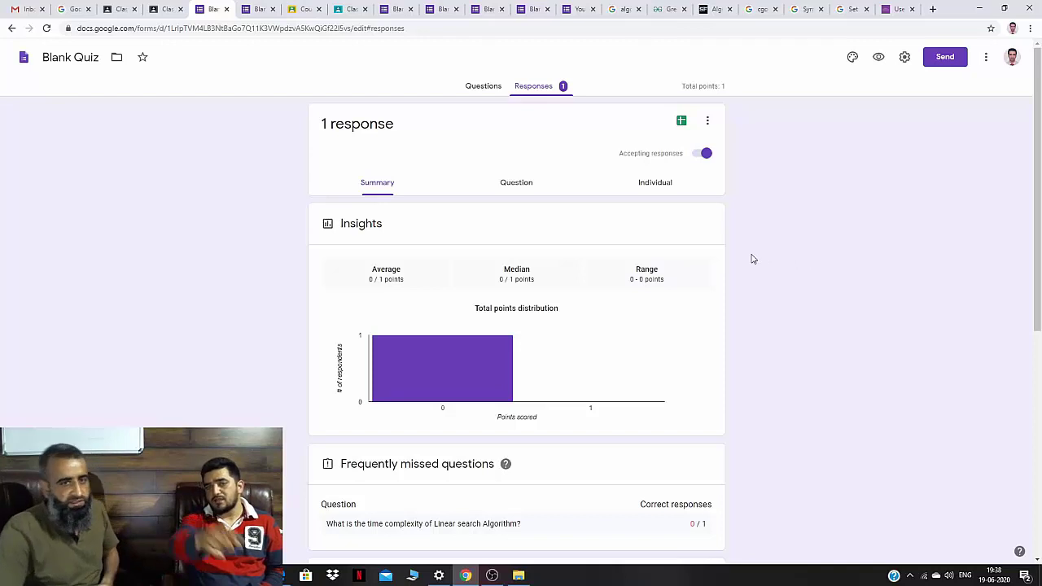
Review answers by question, then Response 1 individually, with O(nlogn) chosen instead of O(n).
click(494, 180)
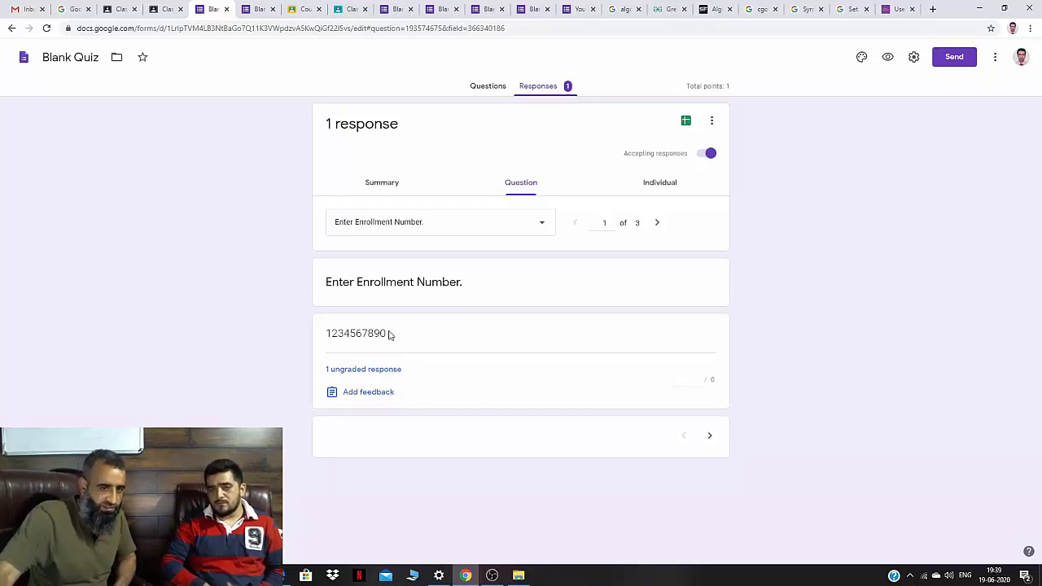
drag(389, 333, 319, 342)
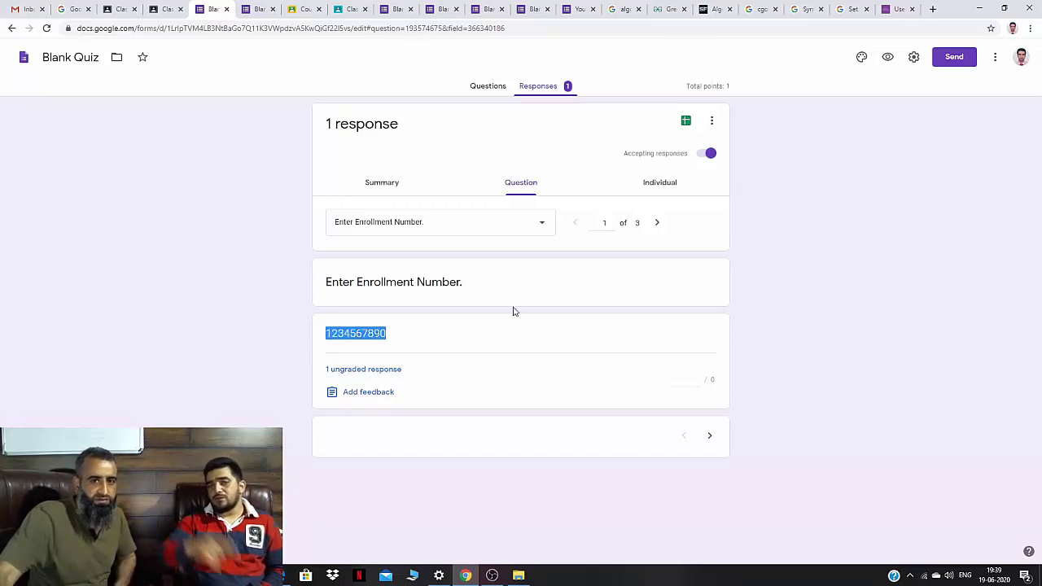
click(648, 189)
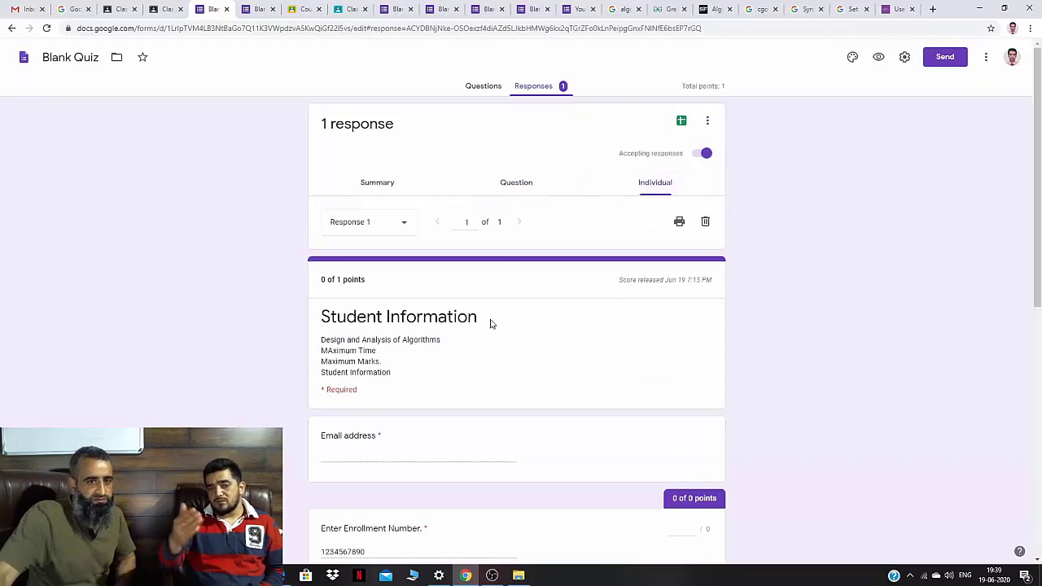
scroll(497, 349, down, 3)
scroll(497, 349, down, 2)
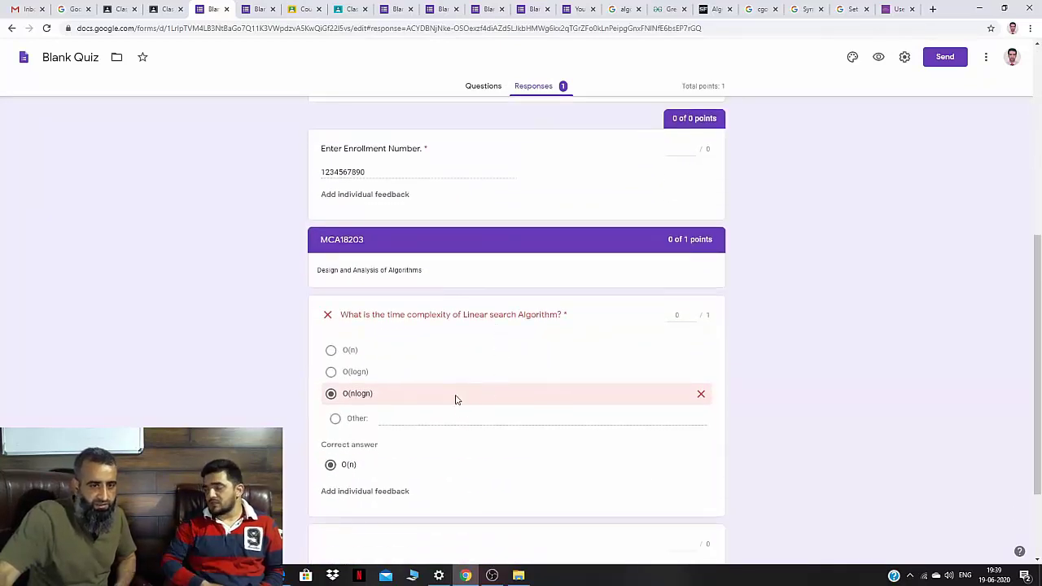
scroll(496, 414, down, 1)
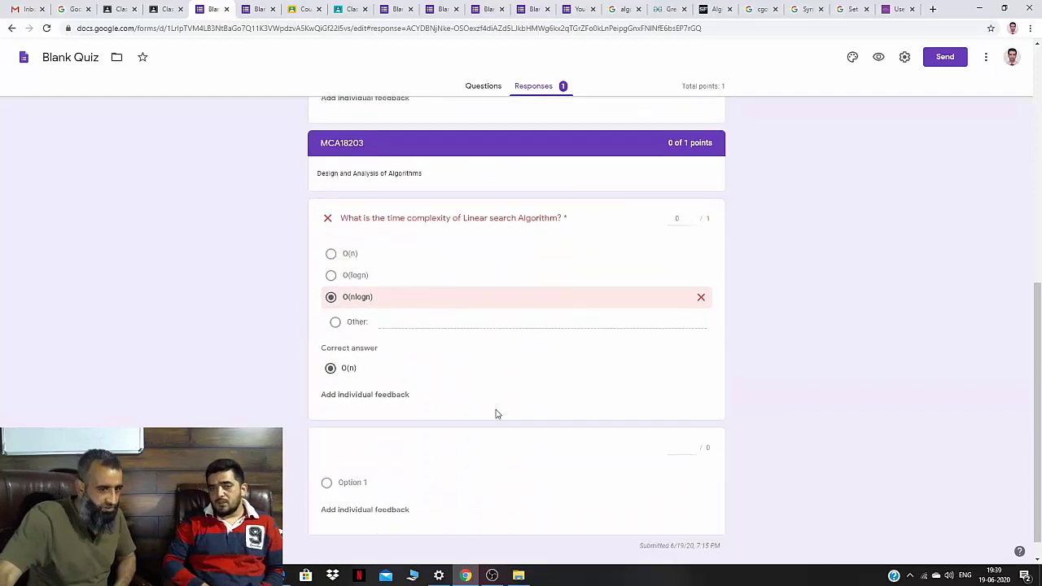
scroll(497, 414, up, 6)
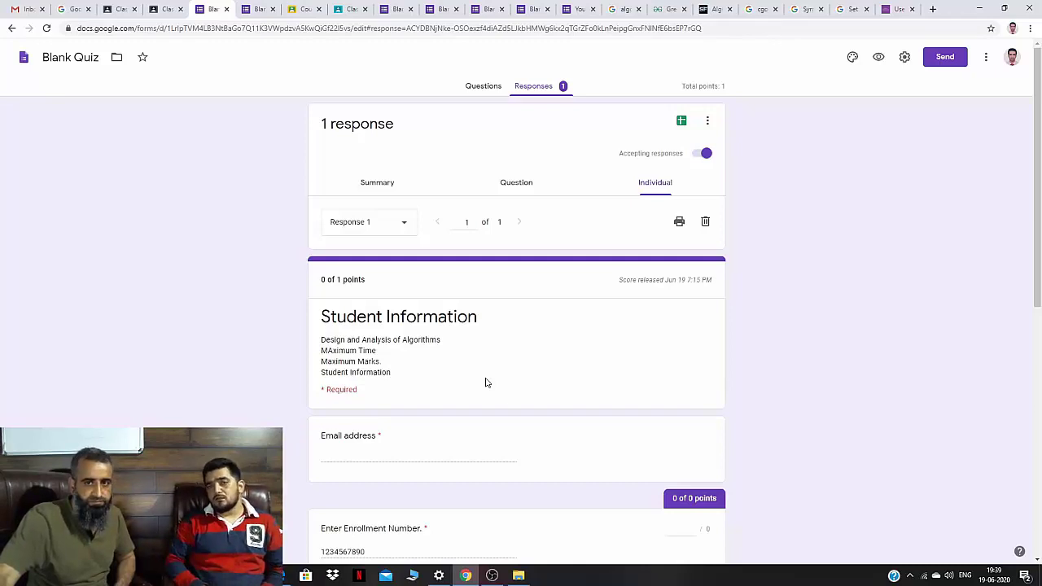
Link the quiz responses to a new spreadsheet, 'Blank Quiz (Responses)'.
click(681, 122)
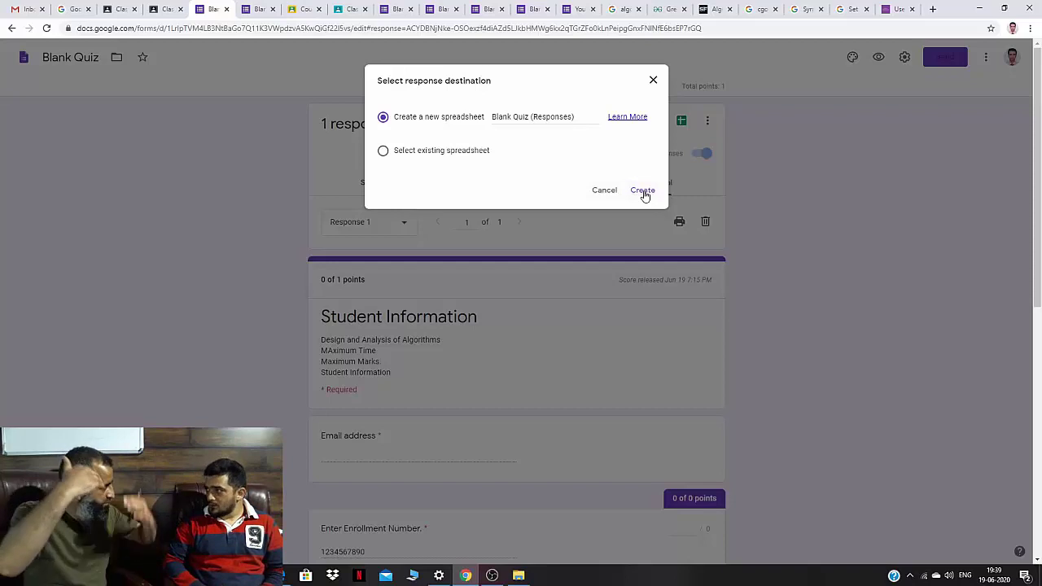
click(642, 192)
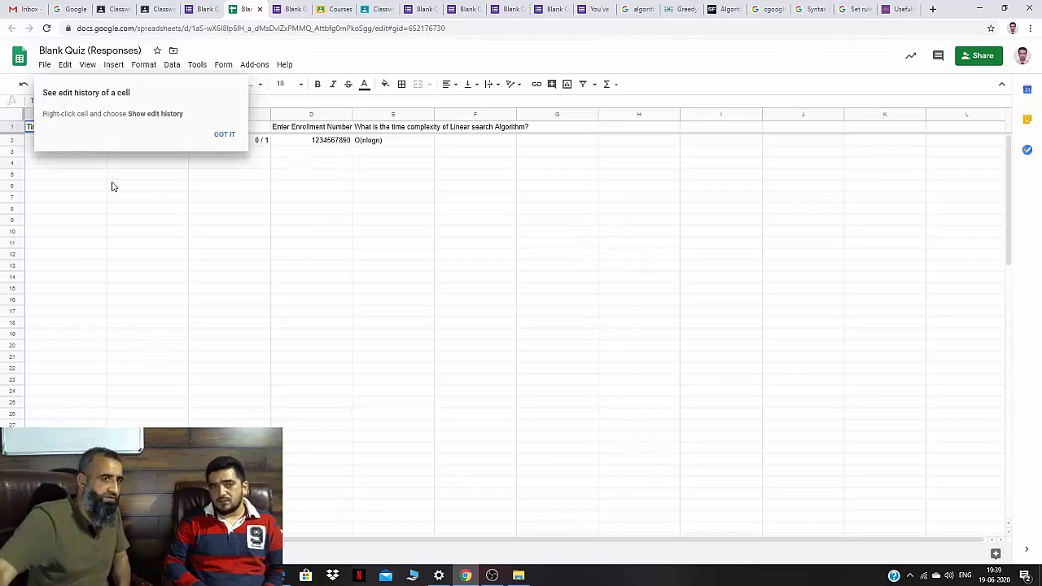
Dismiss the 'See edit history of a cell' tip in the responses sheet.
click(223, 134)
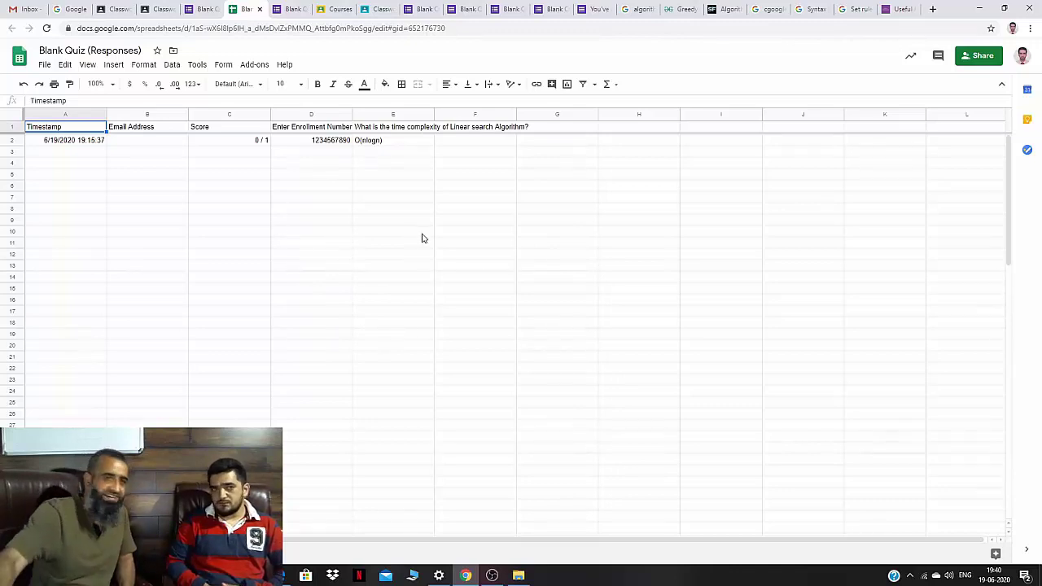
Turn off Accepting responses for the Blank Quiz form.
click(208, 7)
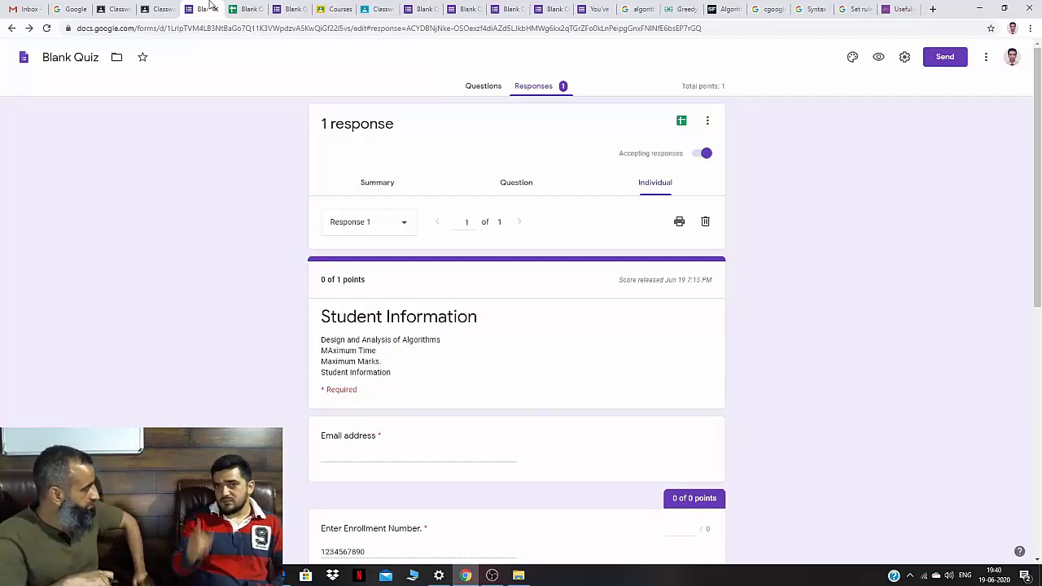
click(697, 158)
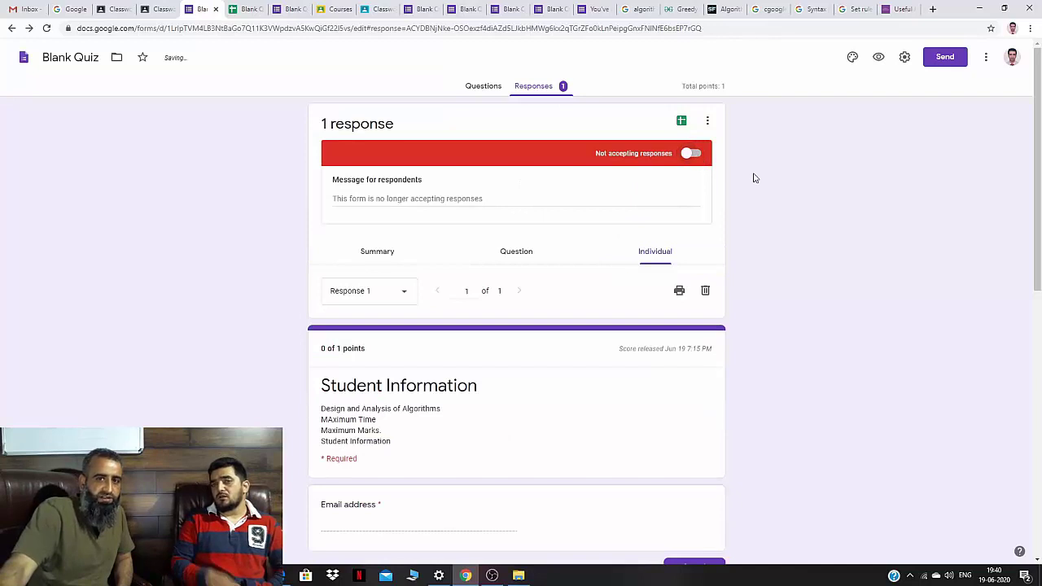